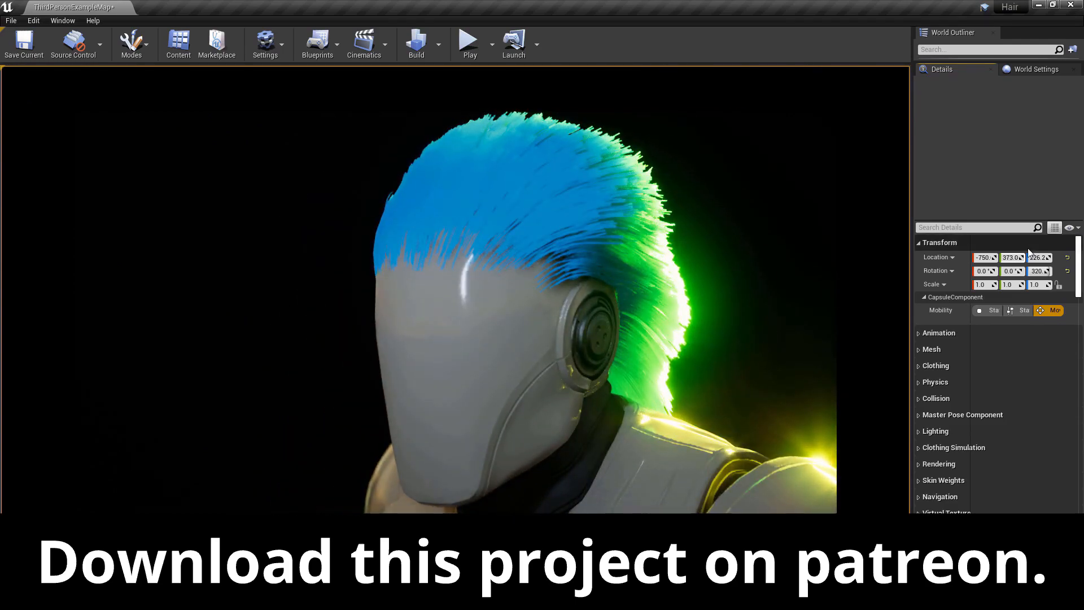
drag(1046, 271, 1022, 271)
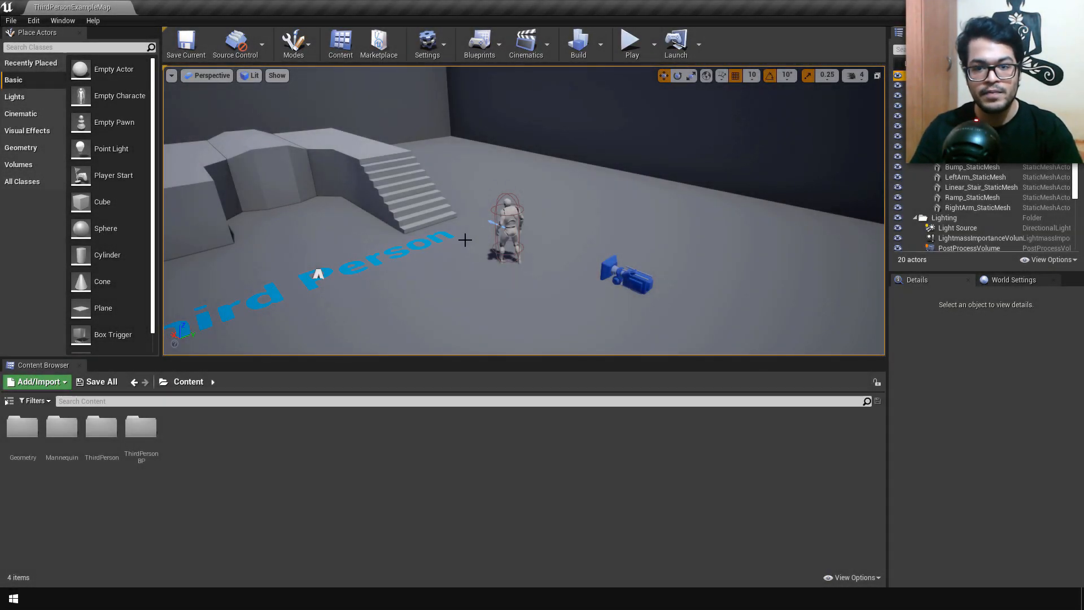
Step: Play the third-person level, run the mannequin around briefly, and stop the play session
click(632, 43)
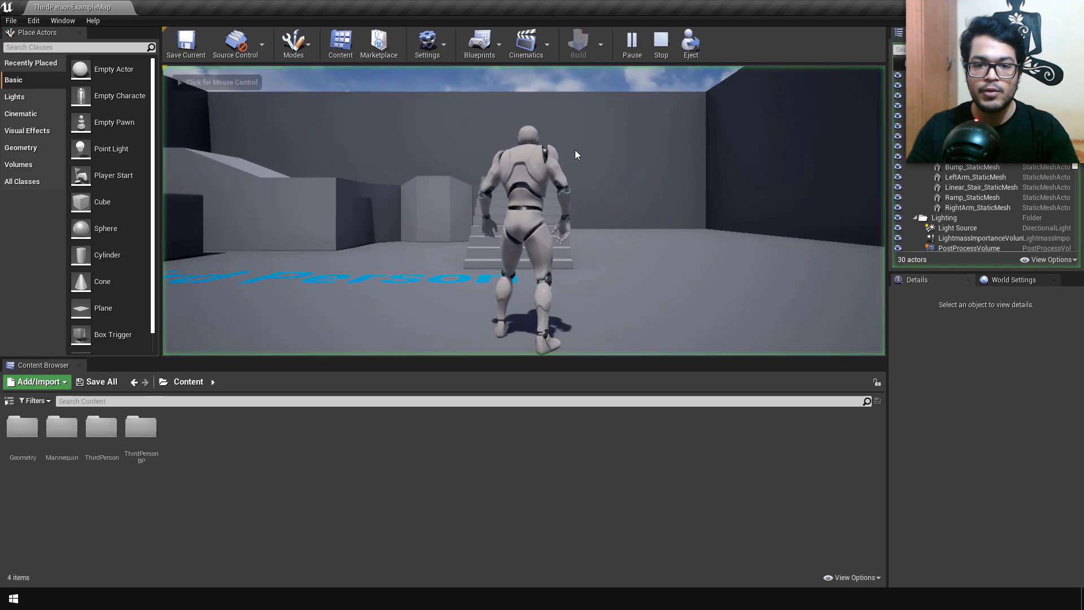
key(w)
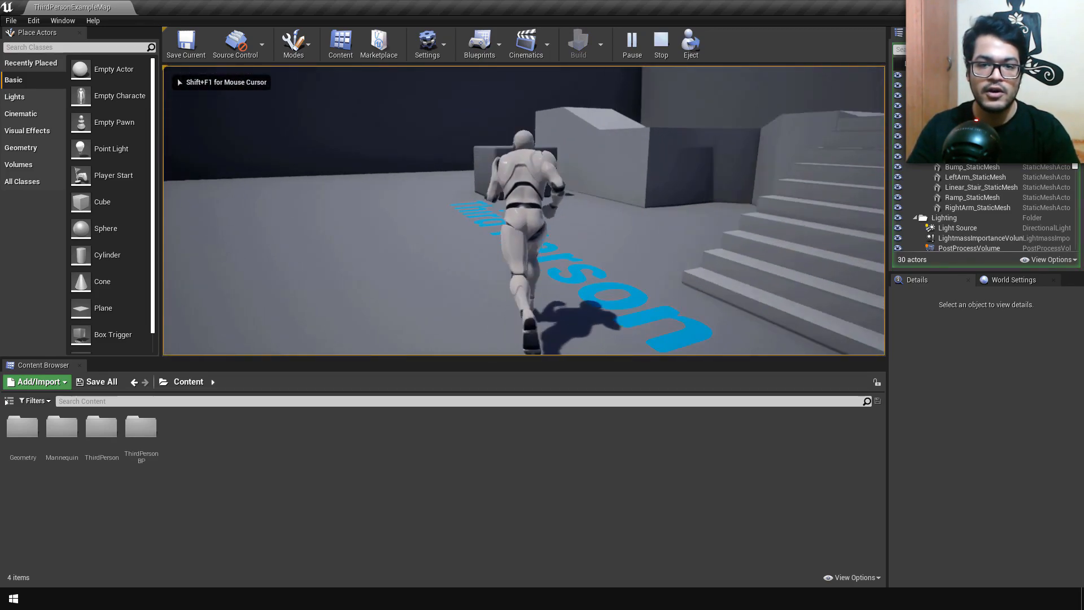
key(s)
key(w)
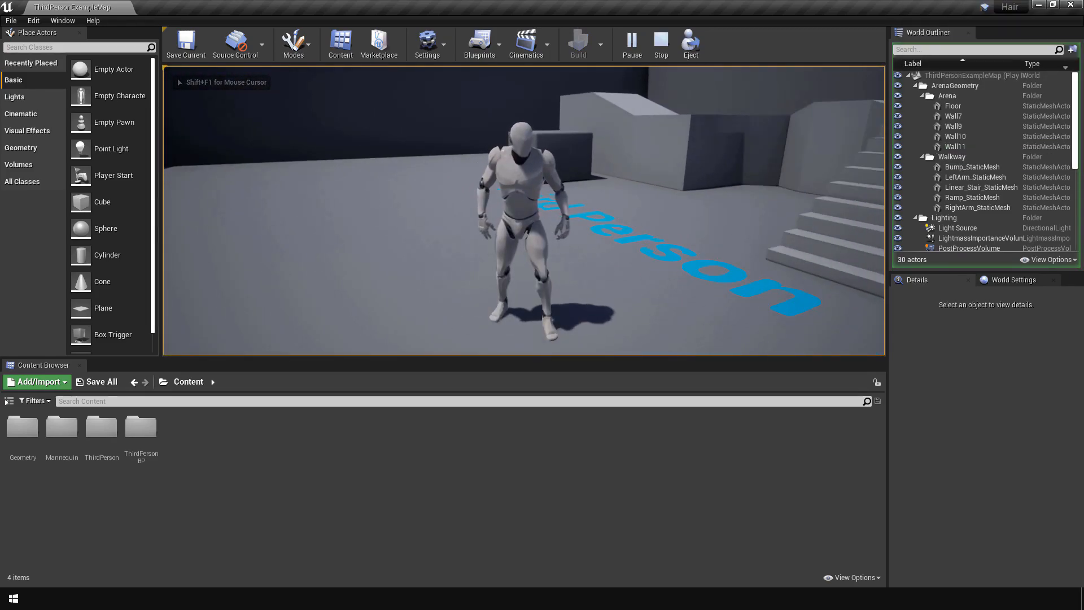
key(Escape)
click(644, 156)
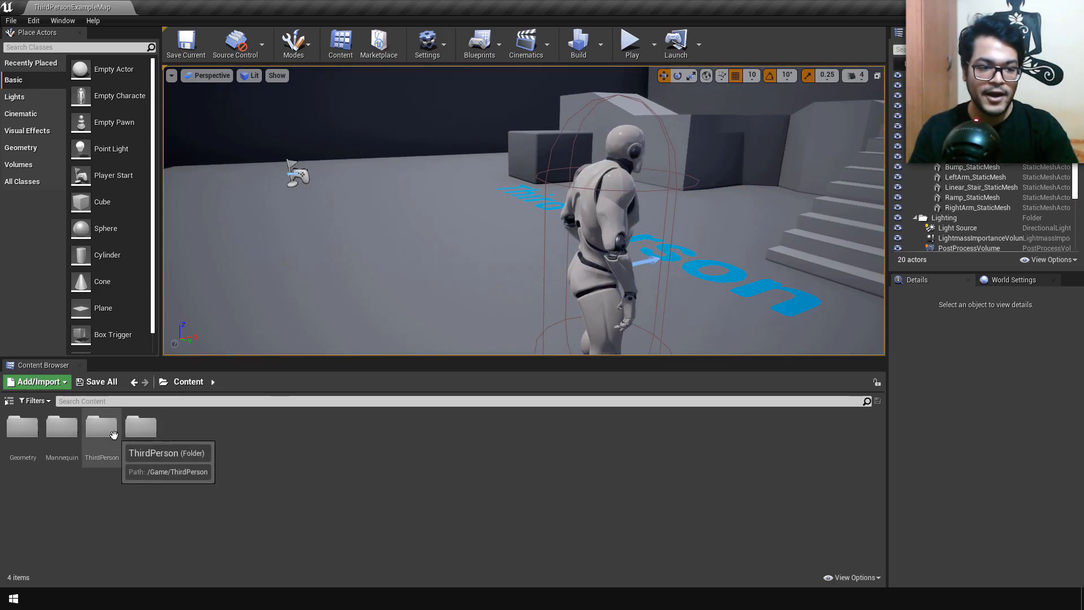
Step: Open the Mesh folder inside the Mannequin folder's Character subfolder
double_click(61, 432)
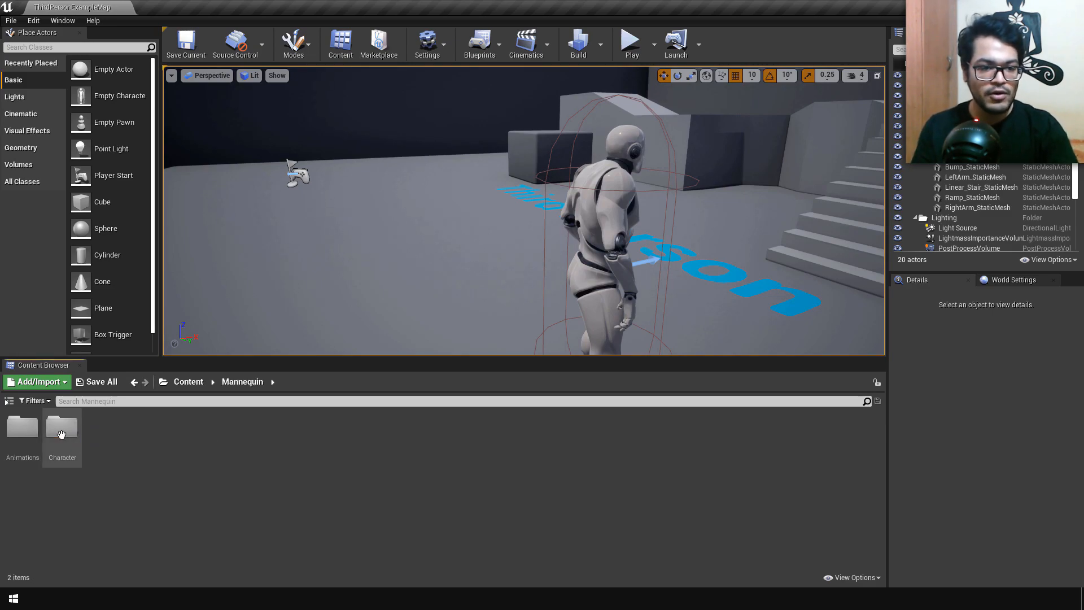
double_click(63, 435)
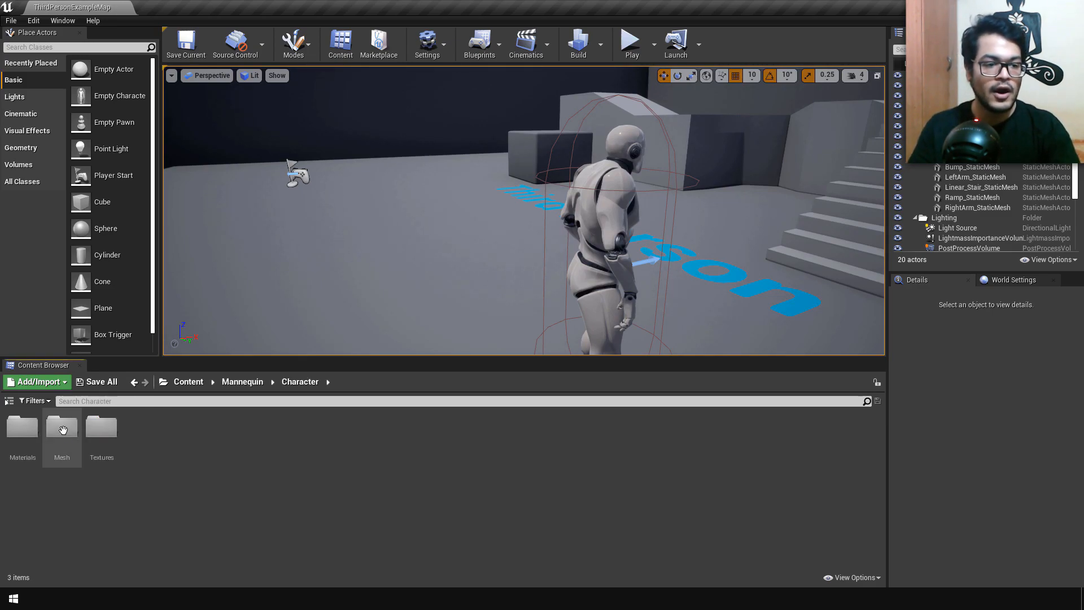
double_click(64, 431)
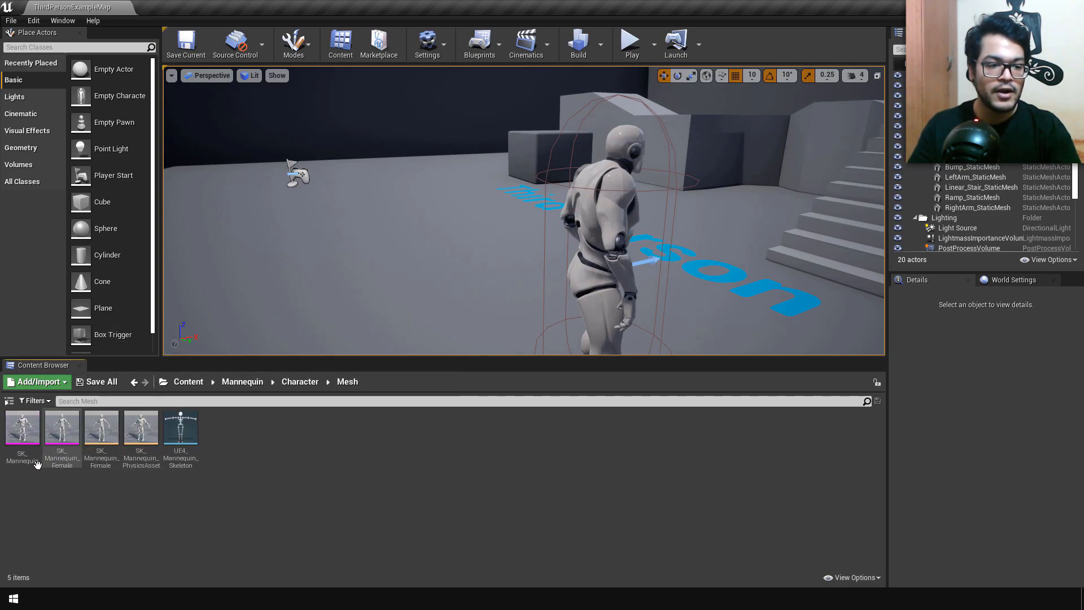
Step: Export the SK_Mannequin skeletal mesh to the Downloads folder as an FBX file named SK_Mannequin
click(20, 450)
right_click(19, 451)
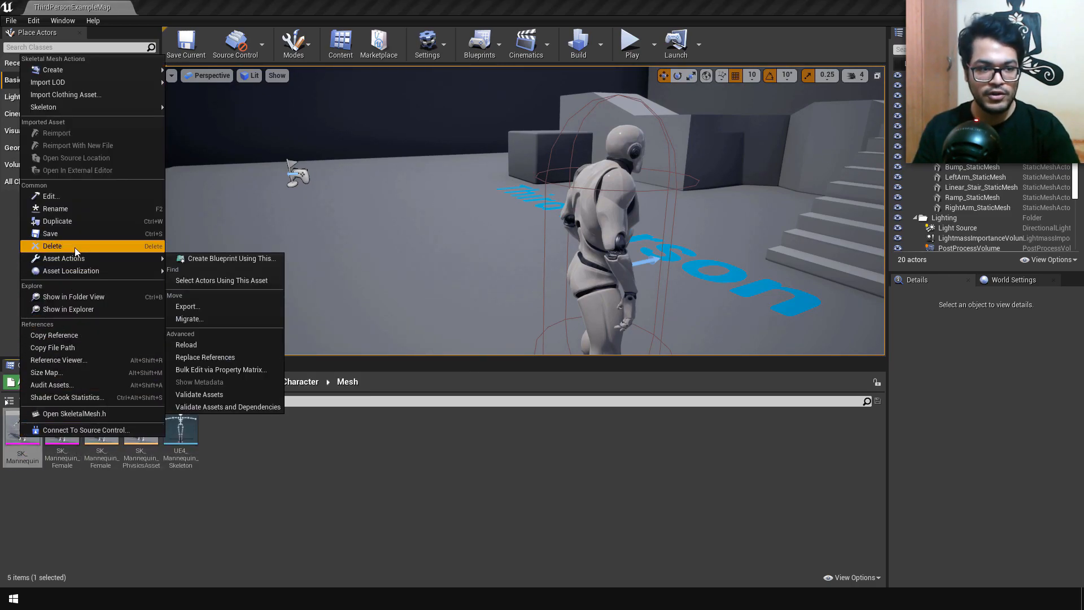
mouse_move(88, 260)
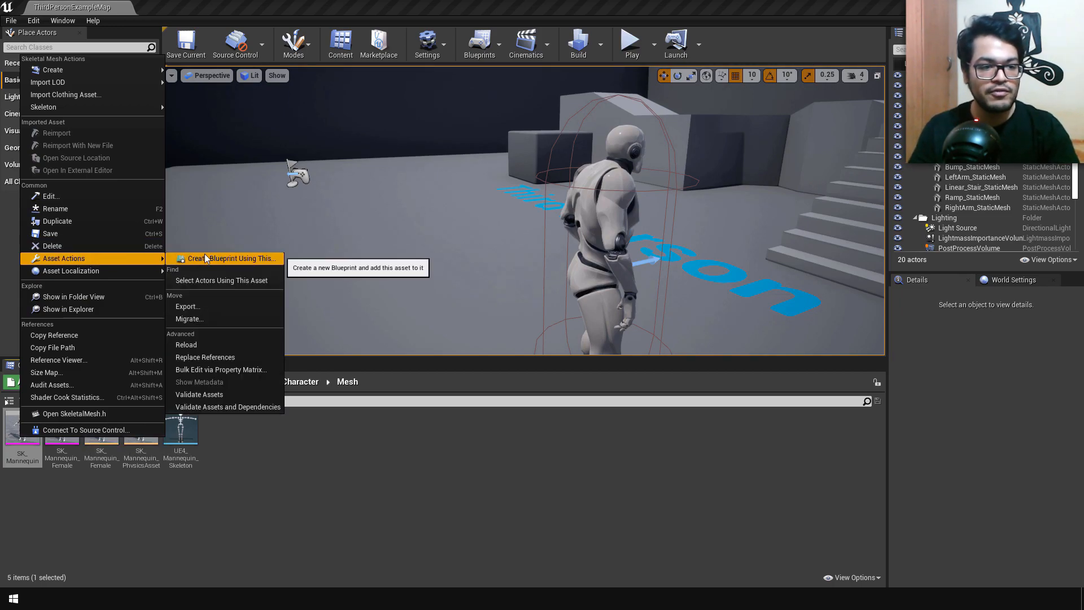
click(214, 307)
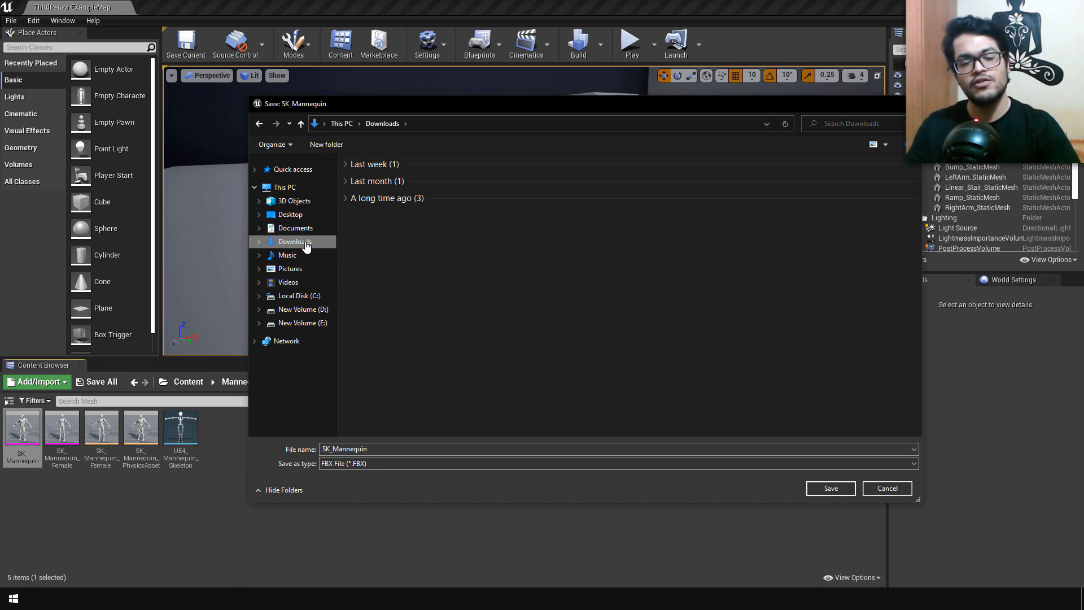
double_click(387, 449)
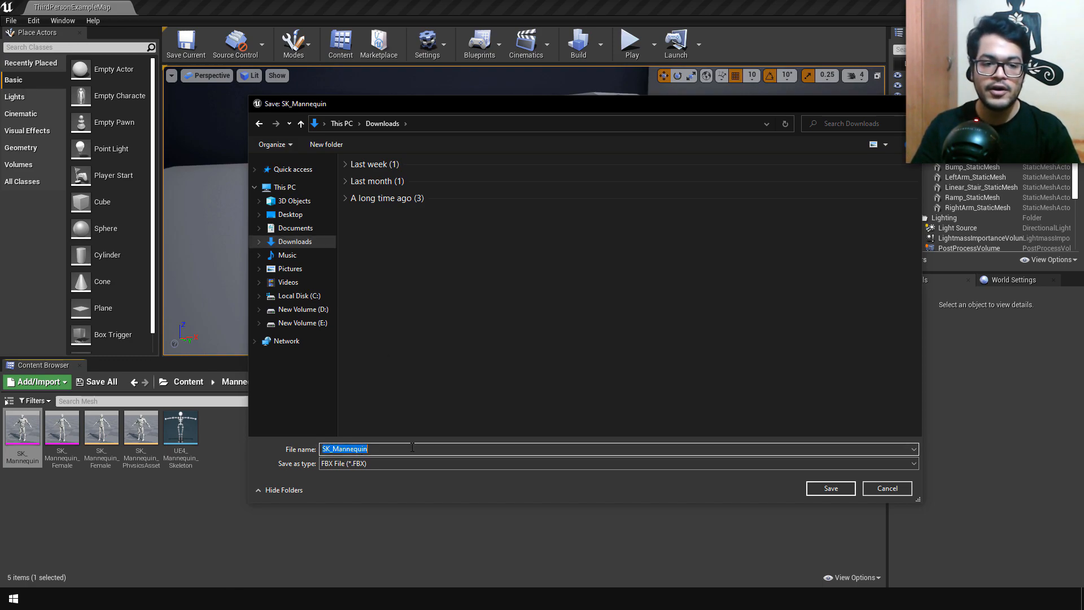
click(400, 464)
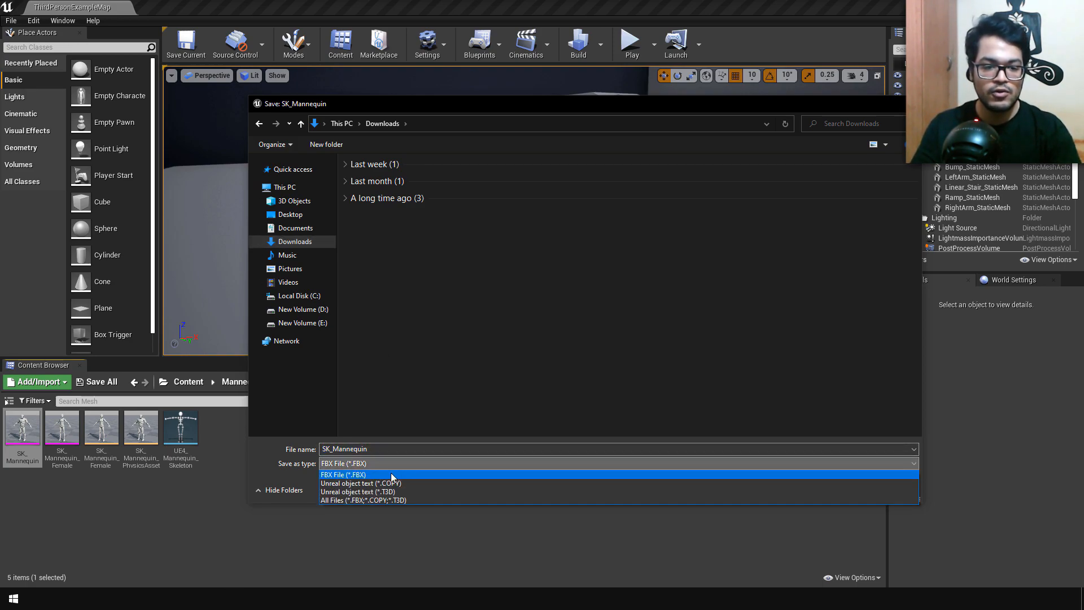
click(390, 473)
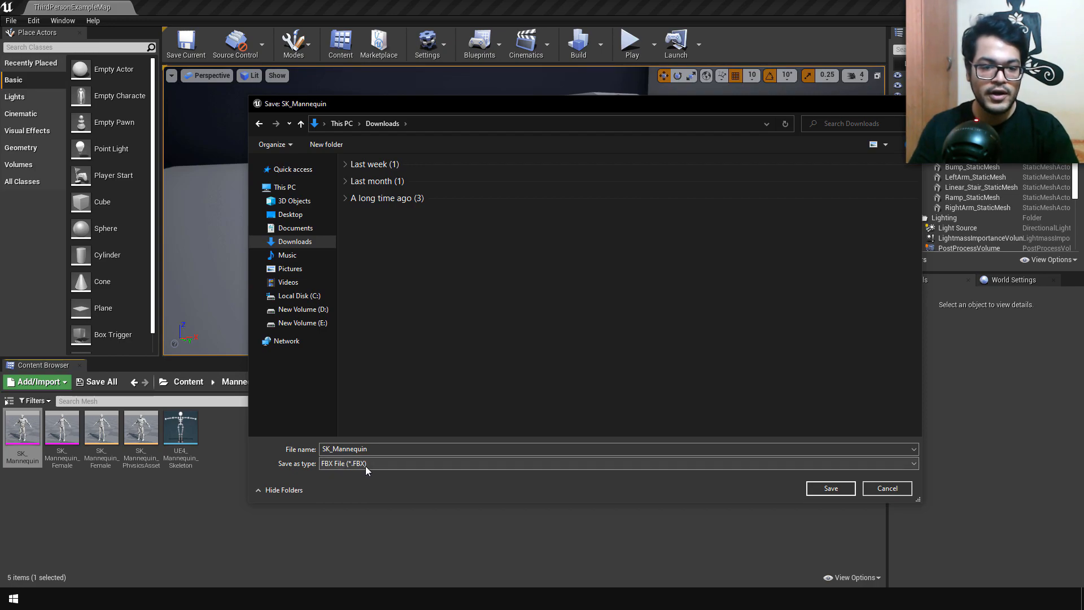
click(833, 489)
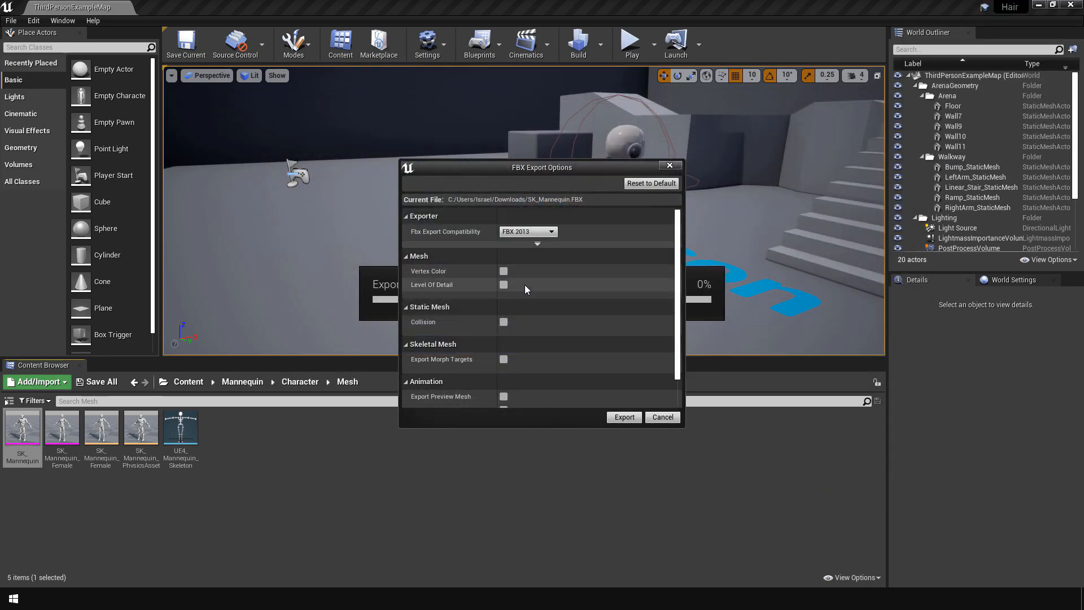
Step: Check that all mesh, collision, morph target and animation export options are off, and run the export with FBX 2013 compatibility
scroll(524, 285, down, 2)
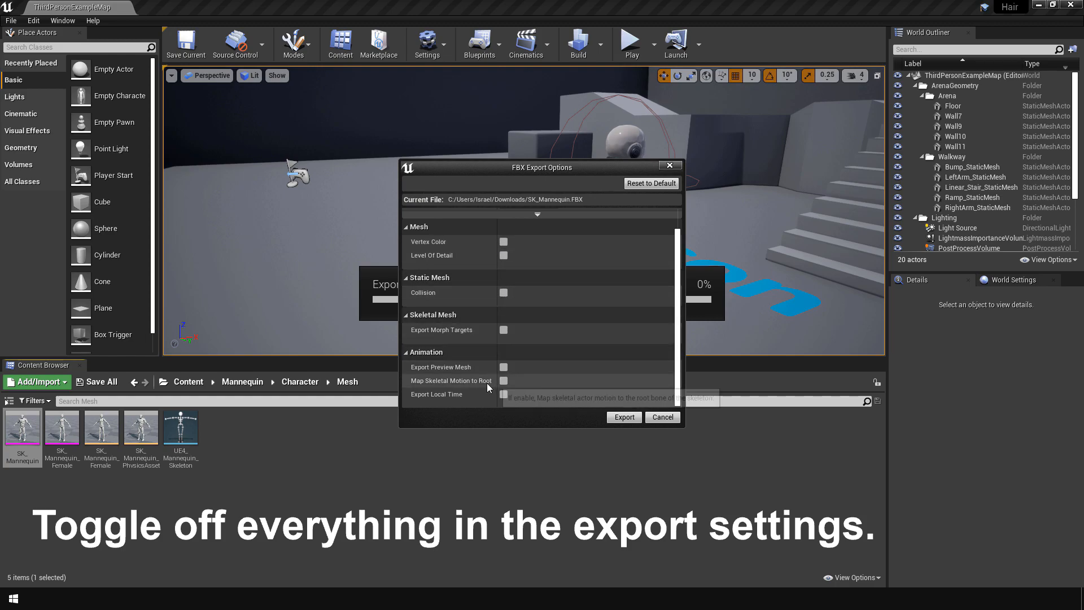
scroll(476, 389, up, 2)
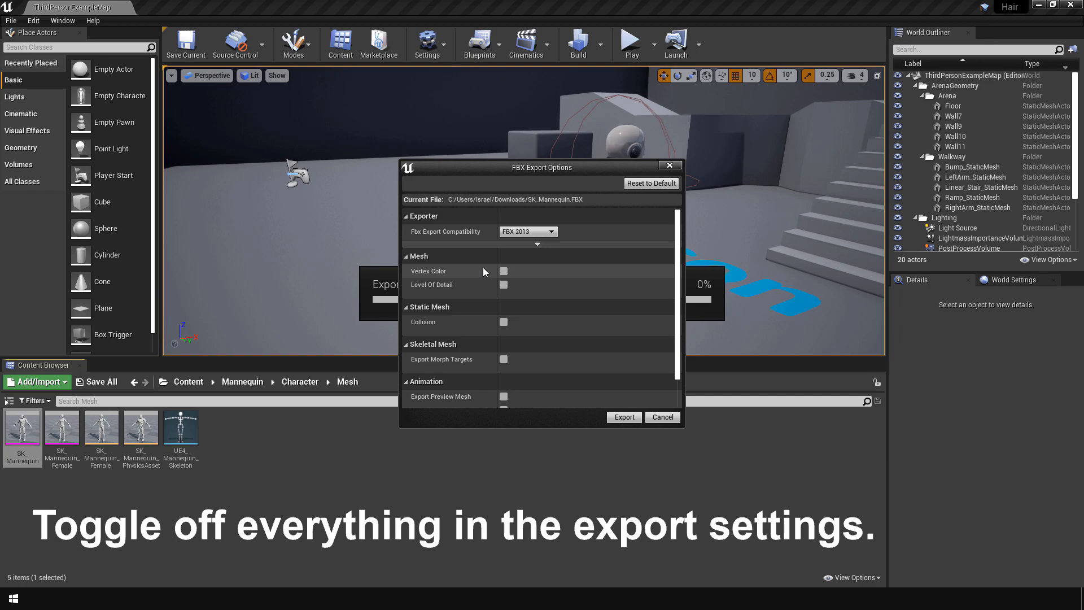
scroll(485, 270, down, 2)
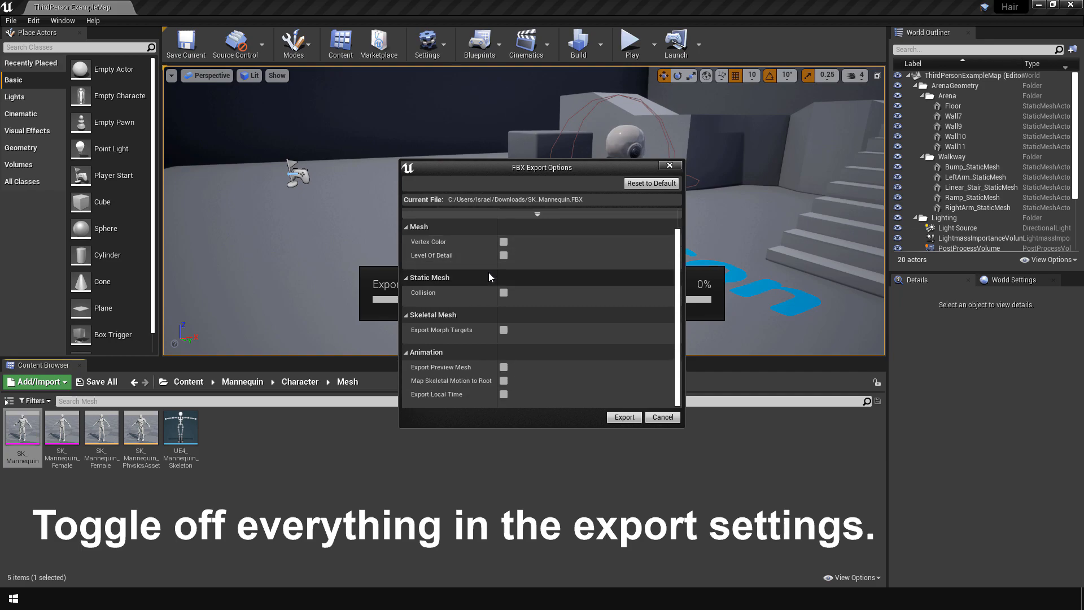
click(623, 418)
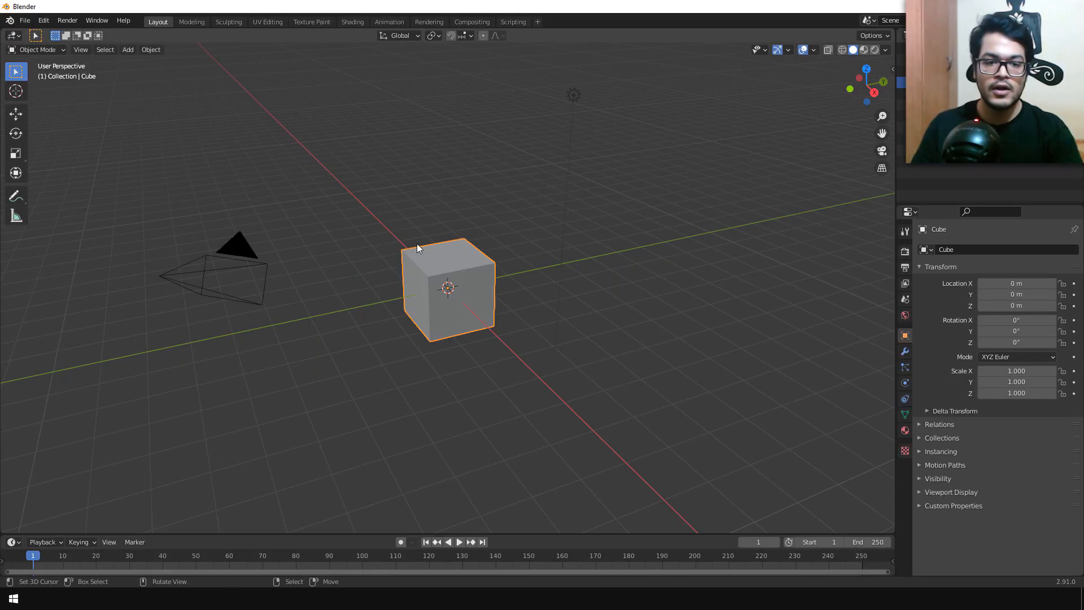
Step: Switch to Blender and delete the default cube, light and camera from the scene
key(Delete)
click(573, 95)
key(Delete)
click(229, 268)
key(Delete)
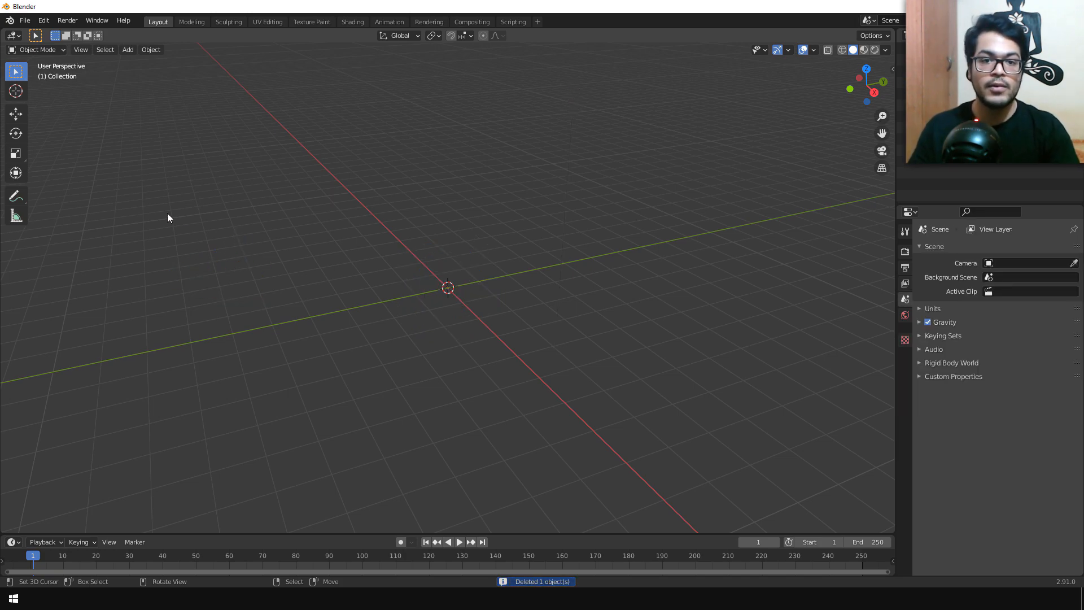
Step: Import SK_Mannequin.FBX from the Downloads folder with the default FBX import settings
click(25, 21)
mouse_move(70, 176)
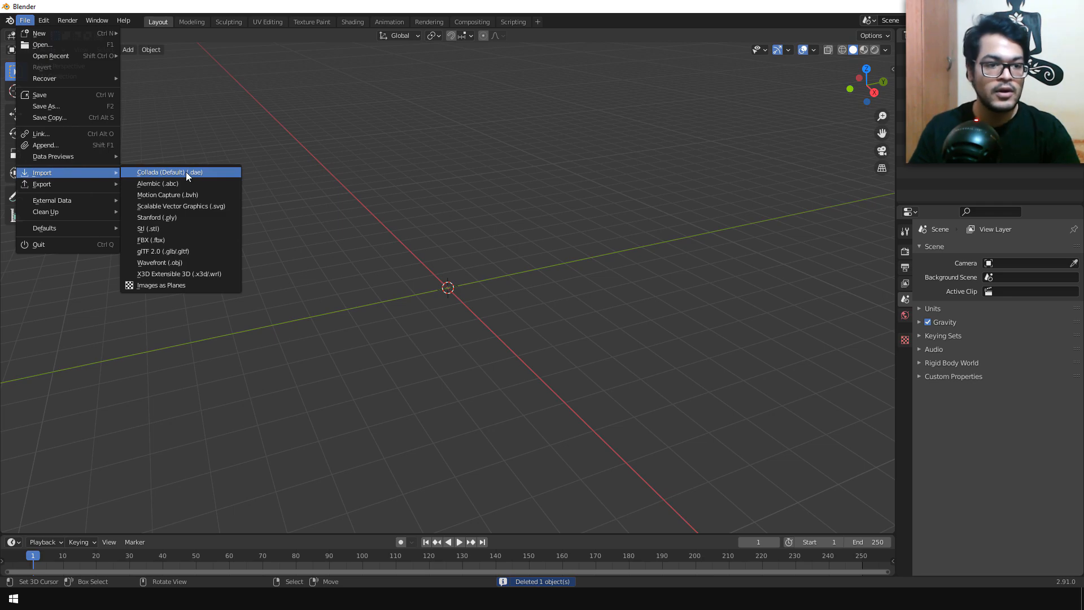
click(181, 240)
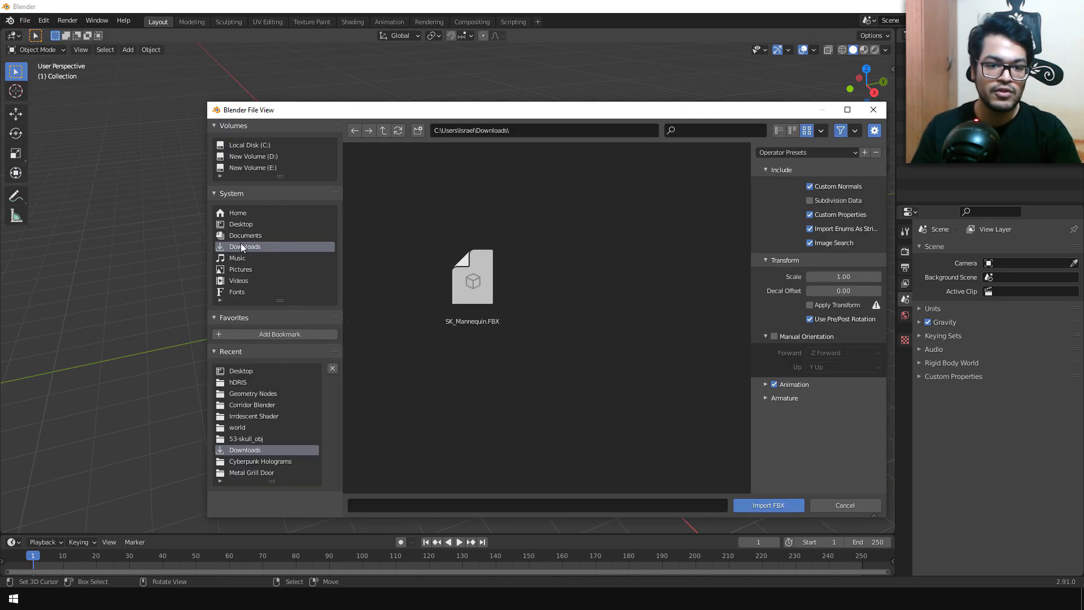
click(487, 277)
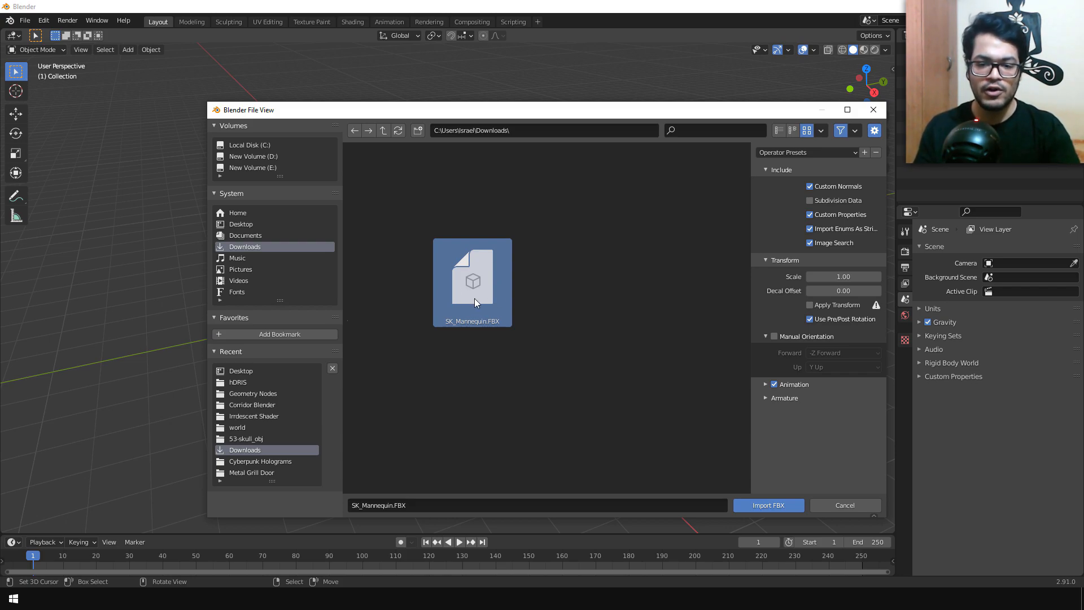
click(770, 505)
Step: Expand the SK_Mannequin hierarchy, select the SK_Mannequin.001 mesh and hide the root armature
middle_drag(236, 270, 332, 254)
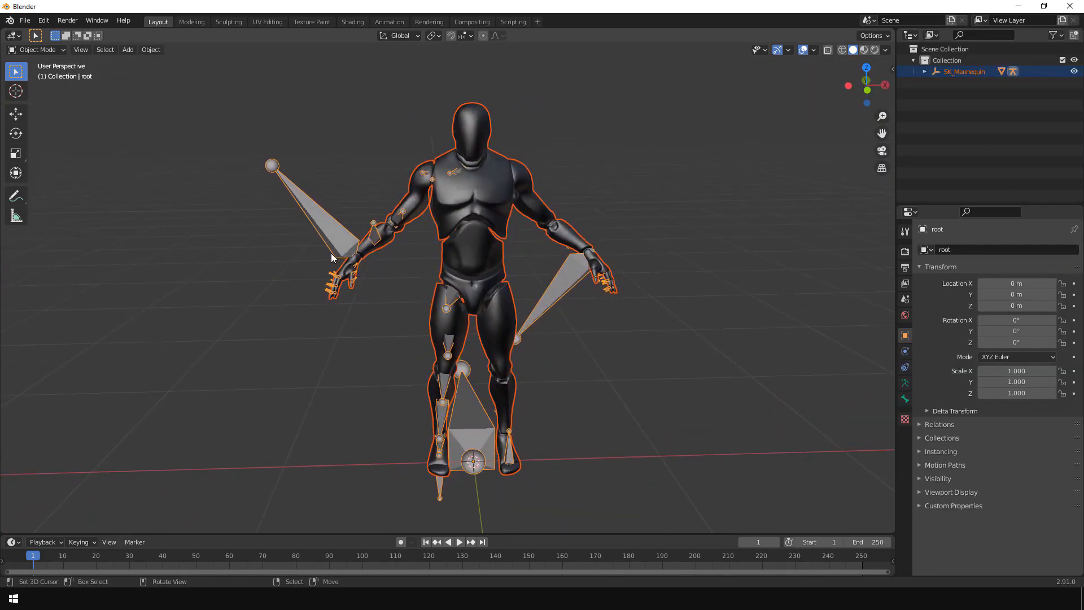
scroll(493, 199, up, 1)
shift+middle_drag(493, 199, 471, 349)
scroll(457, 262, up, 4)
scroll(471, 349, down, 3)
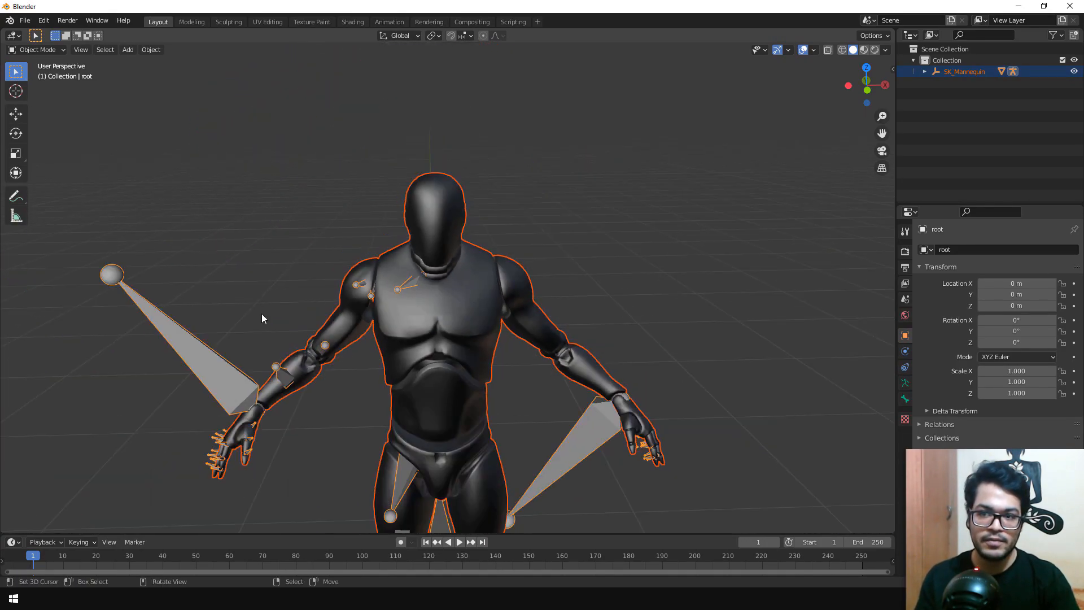
click(191, 343)
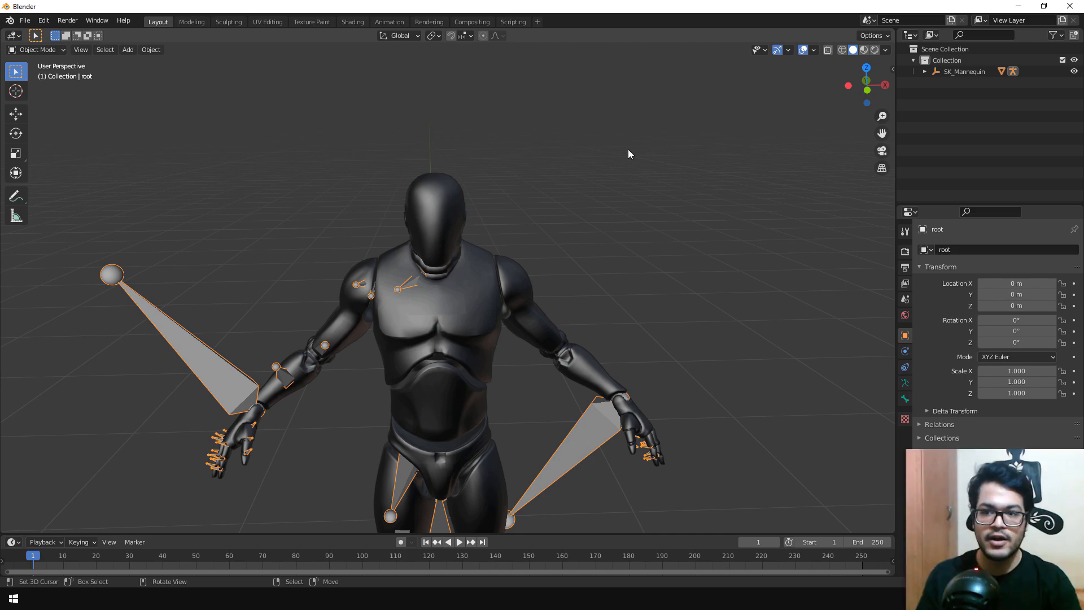
click(924, 71)
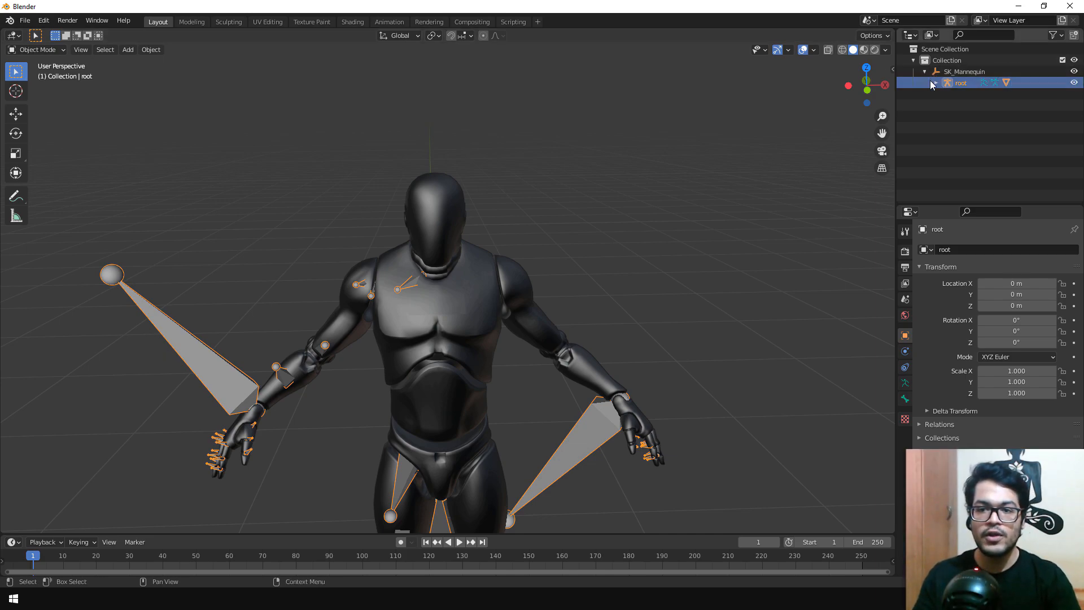
click(936, 83)
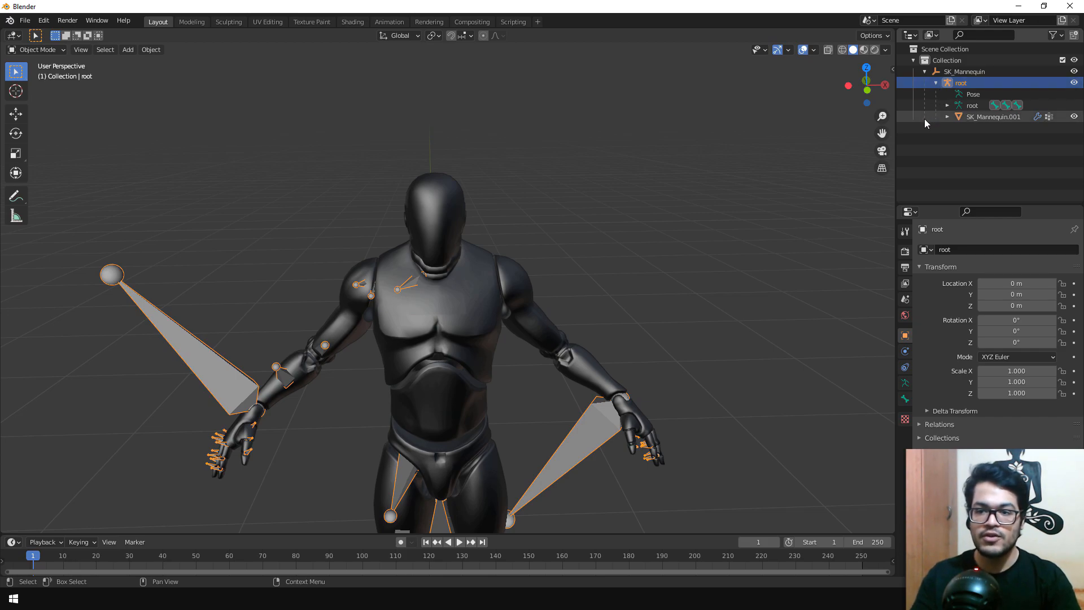
click(1018, 116)
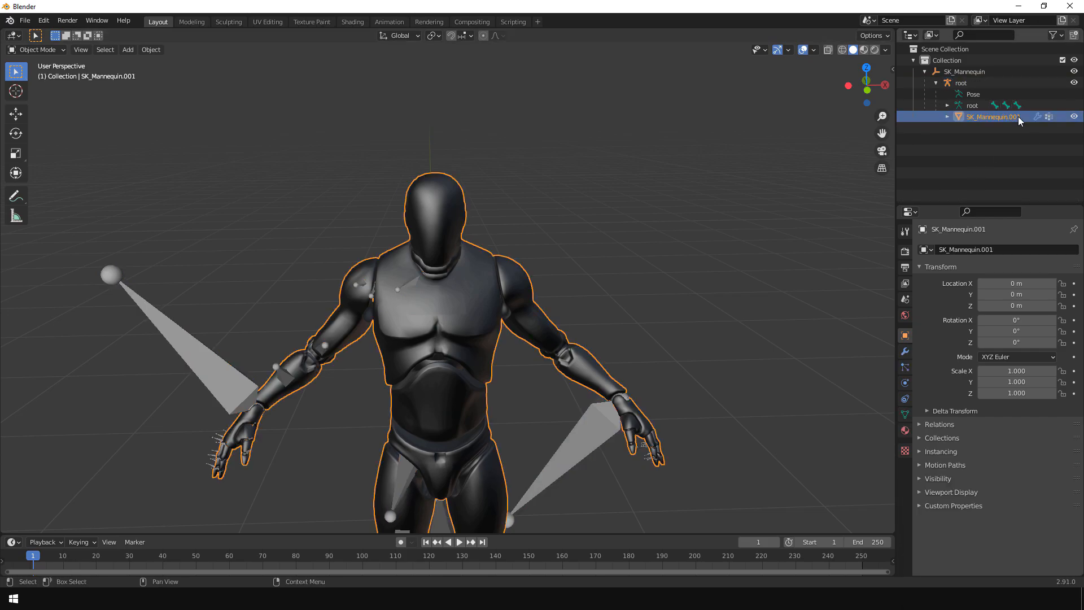
click(1073, 82)
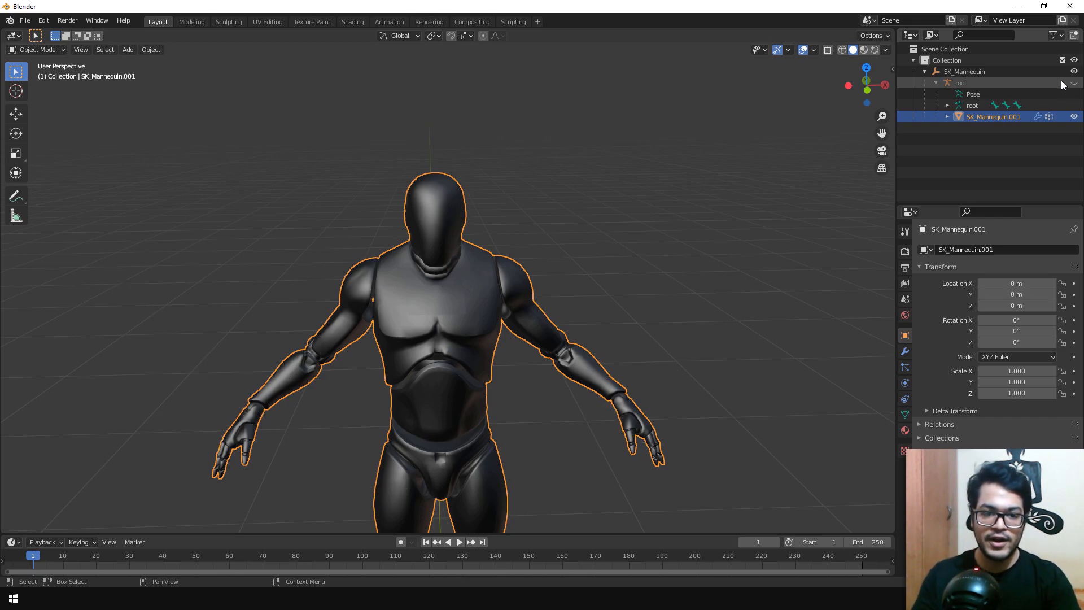
Step: Show the mannequin mesh's vertex groups, enter Edit Mode and deselect all vertices in the front orthographic view
middle_drag(575, 276, 483, 251)
scroll(395, 236, up, 2)
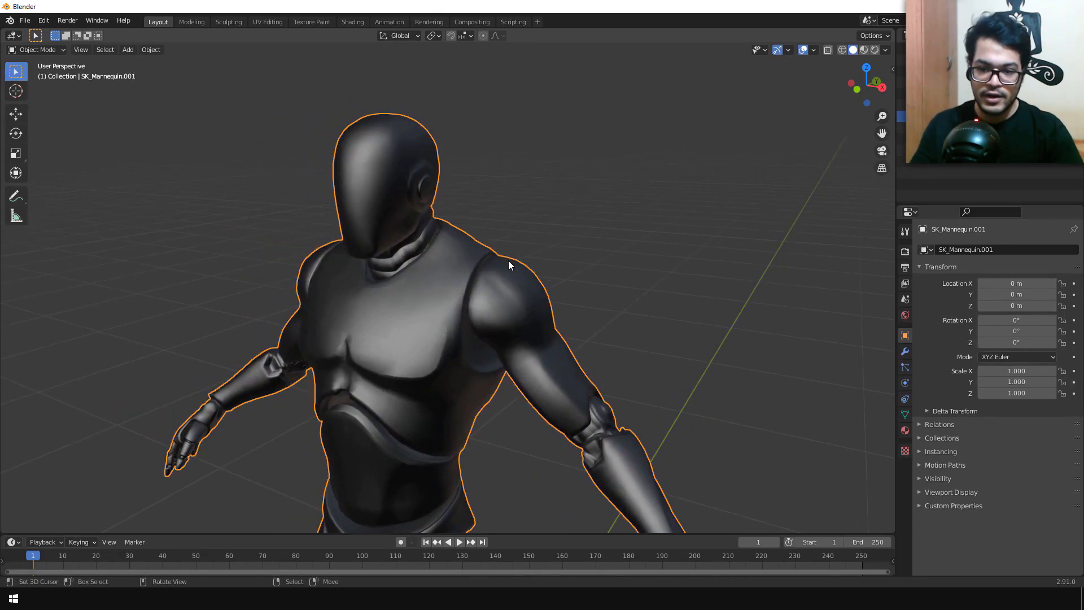
click(905, 415)
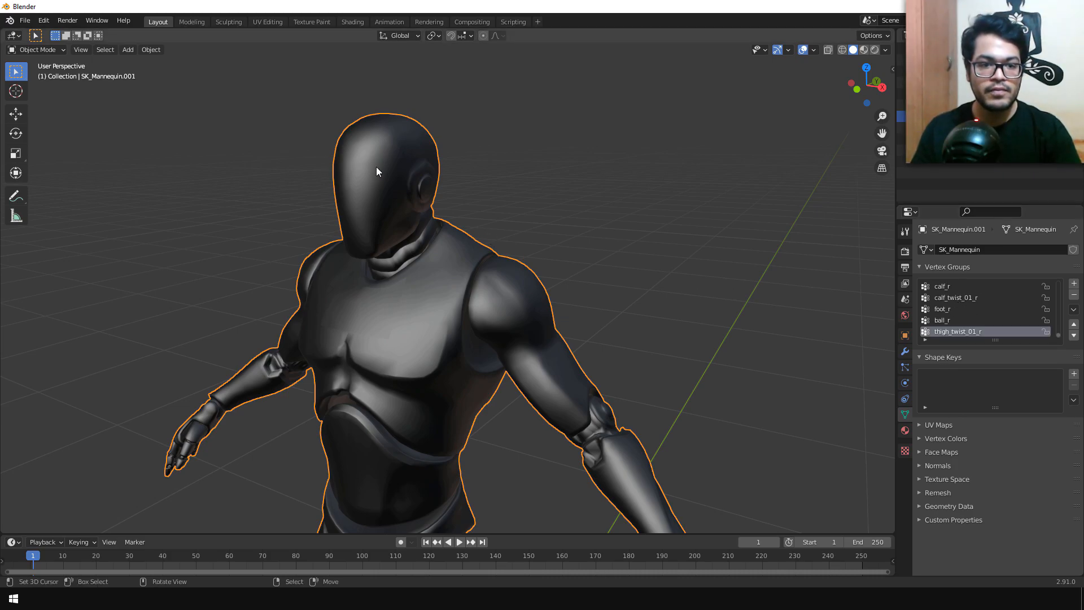
key(Tab)
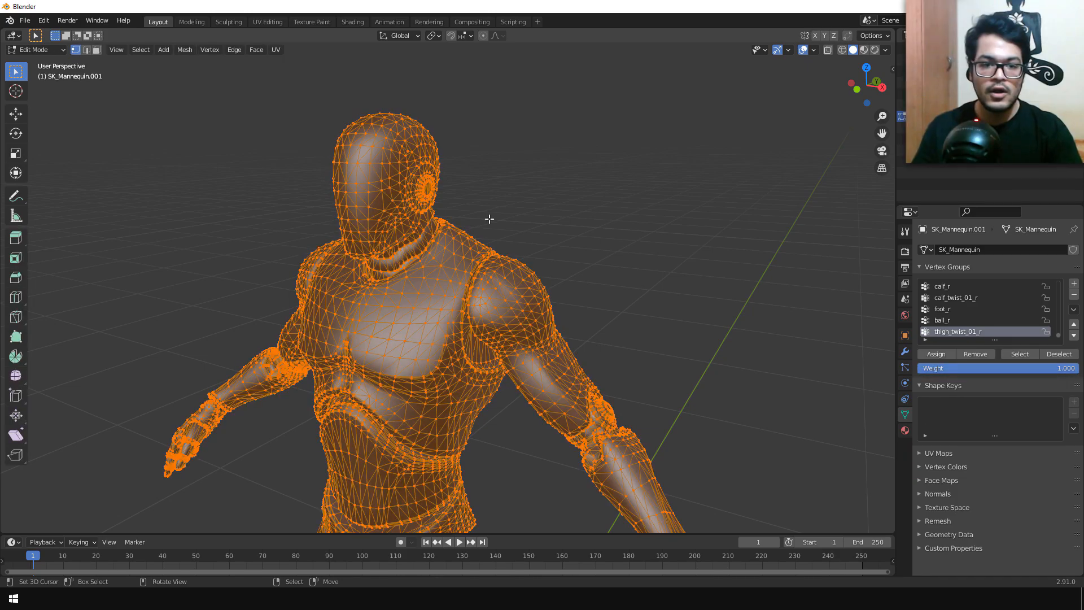
key(KP_1)
key(alt+a)
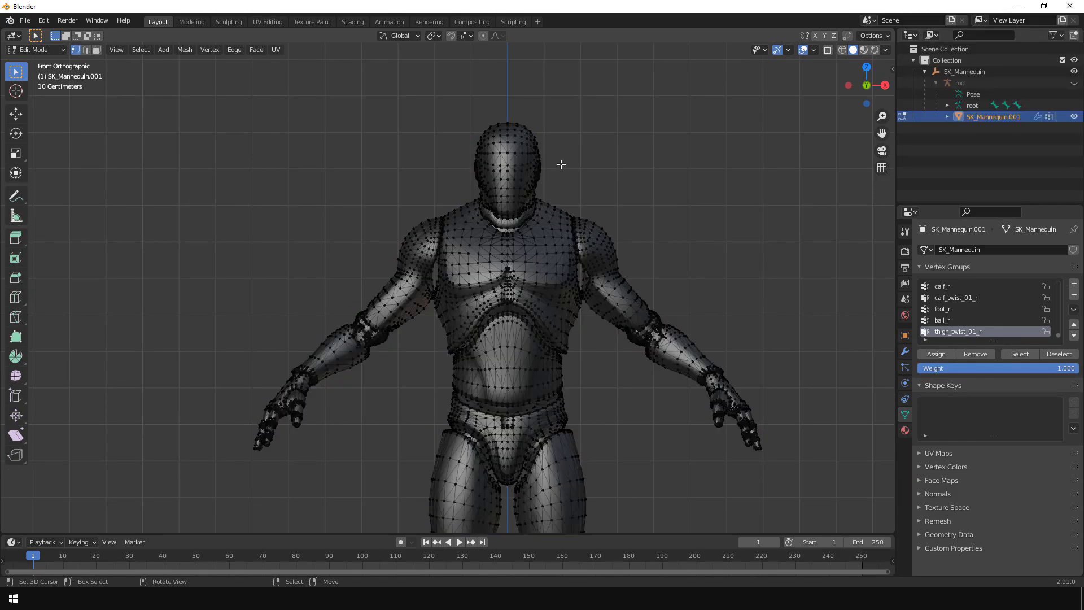
scroll(561, 164, up, 8)
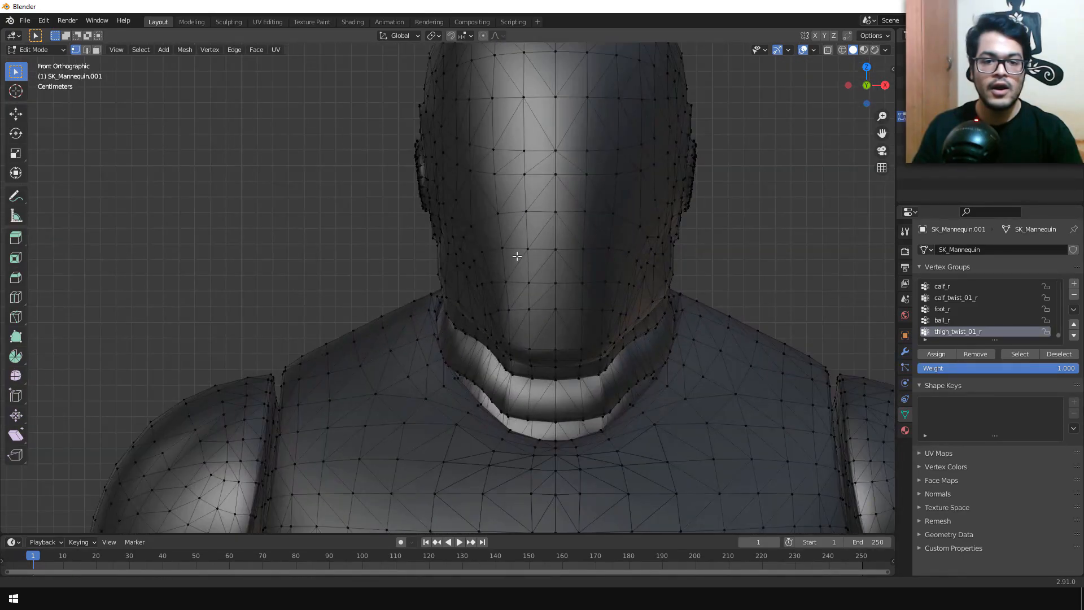
Step: Switch to wireframe display and face selection, and box-select the faces of the upper head
shift+middle_drag(519, 253, 459, 376)
key(alt+z)
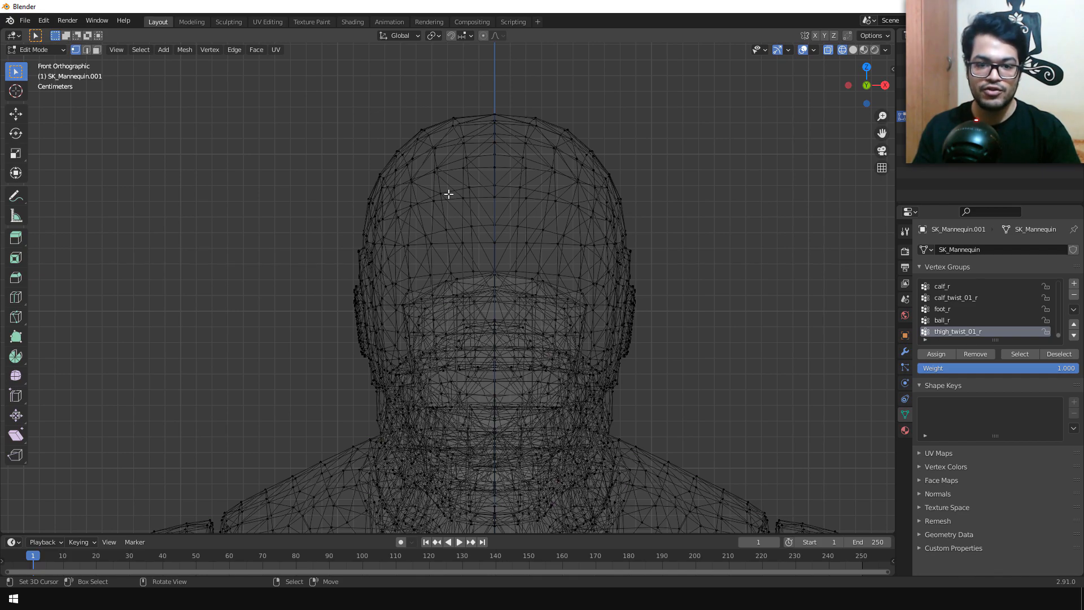
click(97, 50)
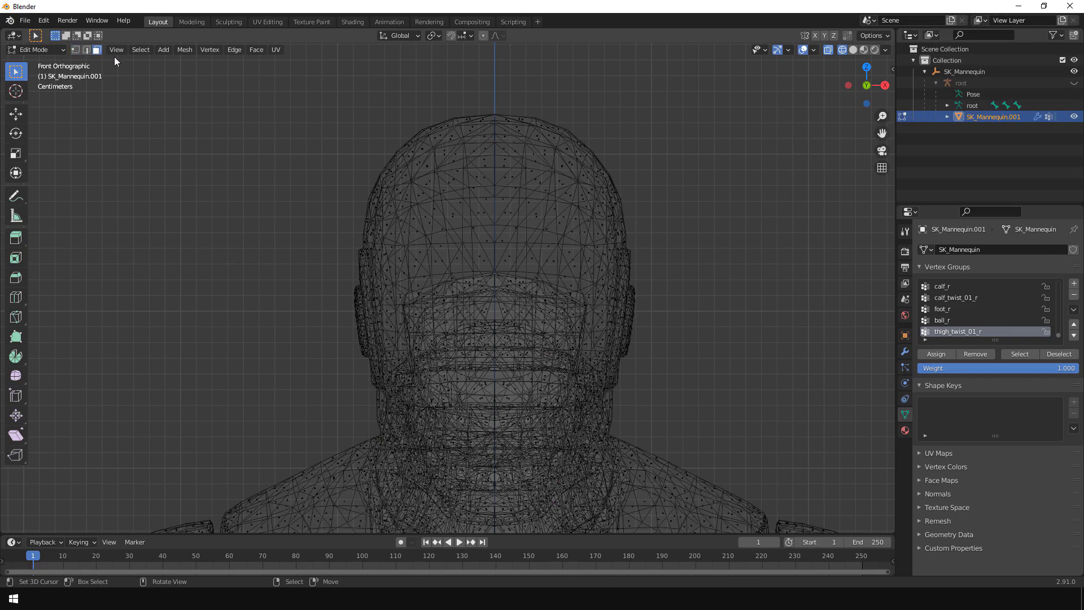
key(b)
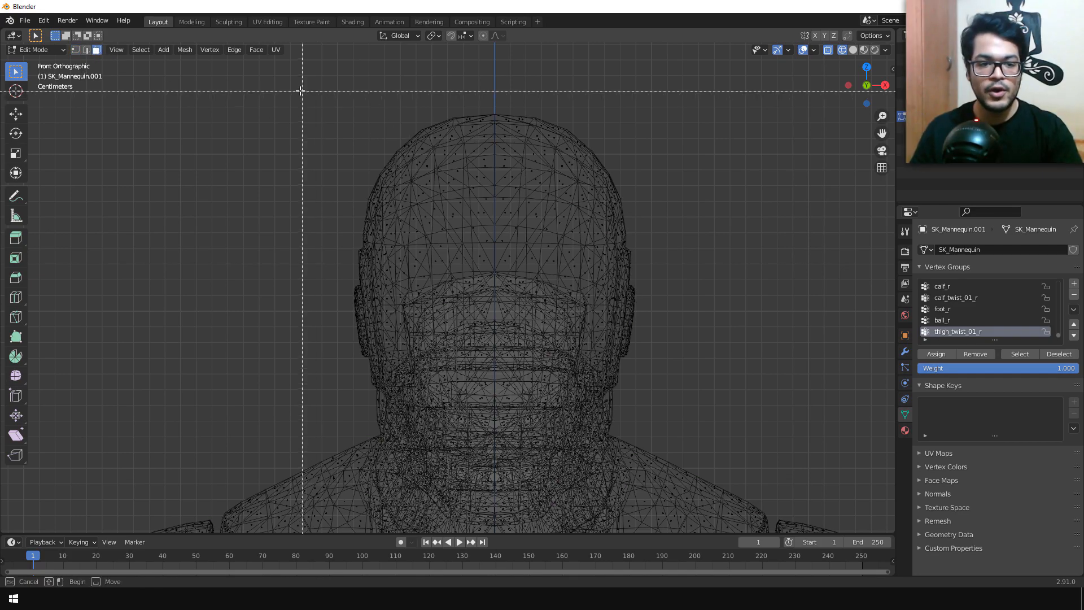
drag(272, 75, 757, 240)
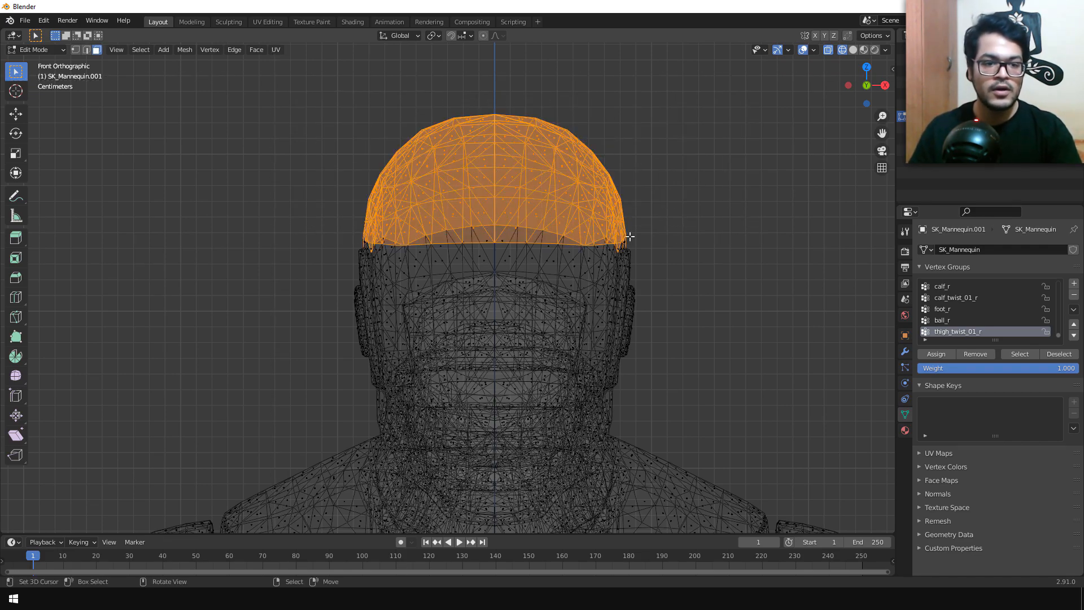
Step: In solid shading, extend the face selection down the back of the head to just above the neck using Circle Select
mouse_move(724, 307)
middle_down()
mouse_move(567, 321)
mouse_move(273, 229)
mouse_move(419, 218)
middle_up()
scroll(419, 218, up, 2)
key(KP_3)
scroll(419, 218, up, 4)
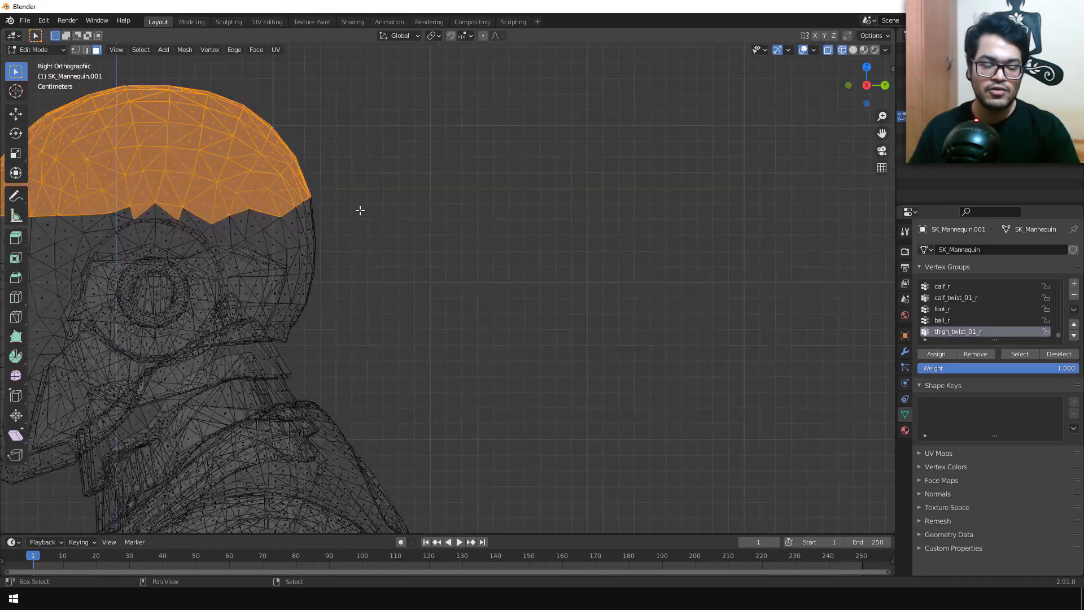
shift+middle_drag(245, 215, 398, 217)
key(shift+z)
key(c)
mouse_move(334, 232)
mouse_down()
mouse_move(395, 225)
mouse_move(423, 291)
mouse_move(423, 222)
mouse_move(438, 308)
mouse_up()
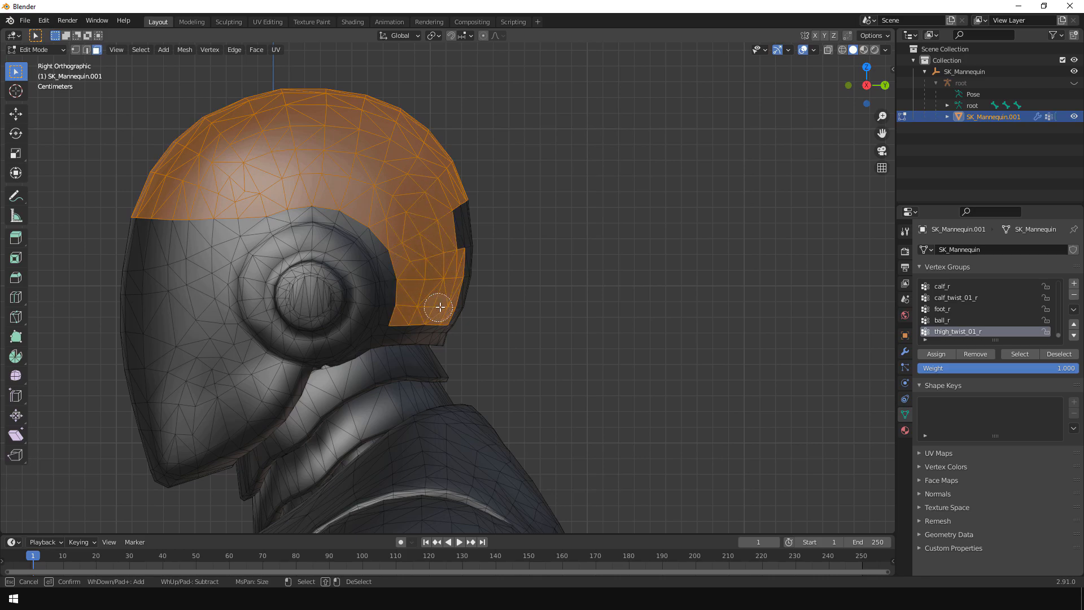
middle_drag(563, 271, 423, 283)
mouse_move(306, 306)
mouse_down()
mouse_move(387, 299)
mouse_move(417, 235)
mouse_move(412, 259)
mouse_up()
middle_drag(412, 259, 362, 286)
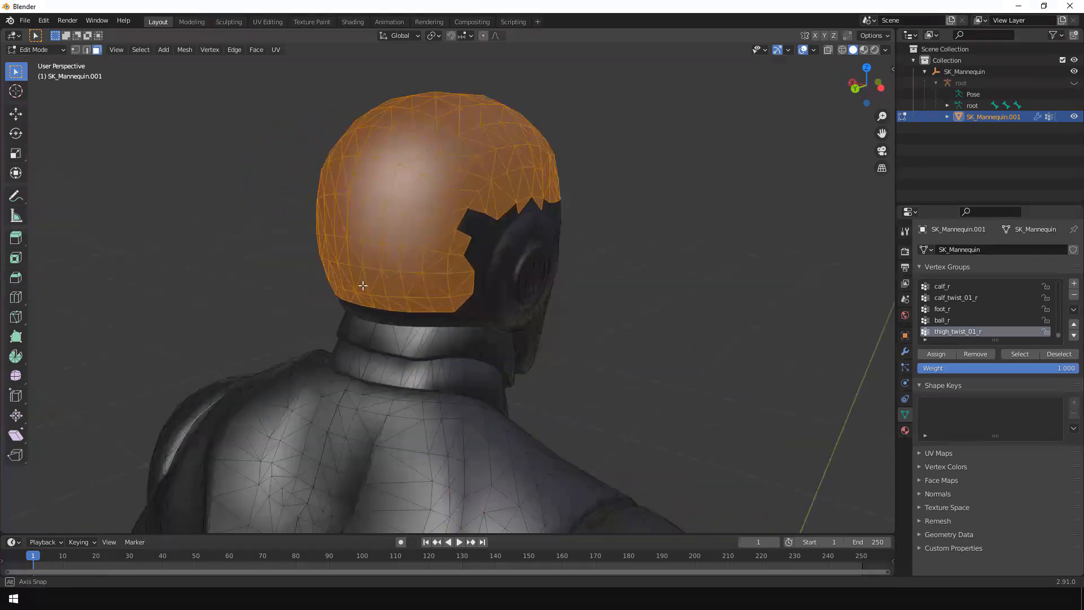
key(Escape)
Step: Add the unselected scalp faces just above the other ear to the selection
middle_drag(531, 247, 439, 255)
scroll(672, 219, up, 3)
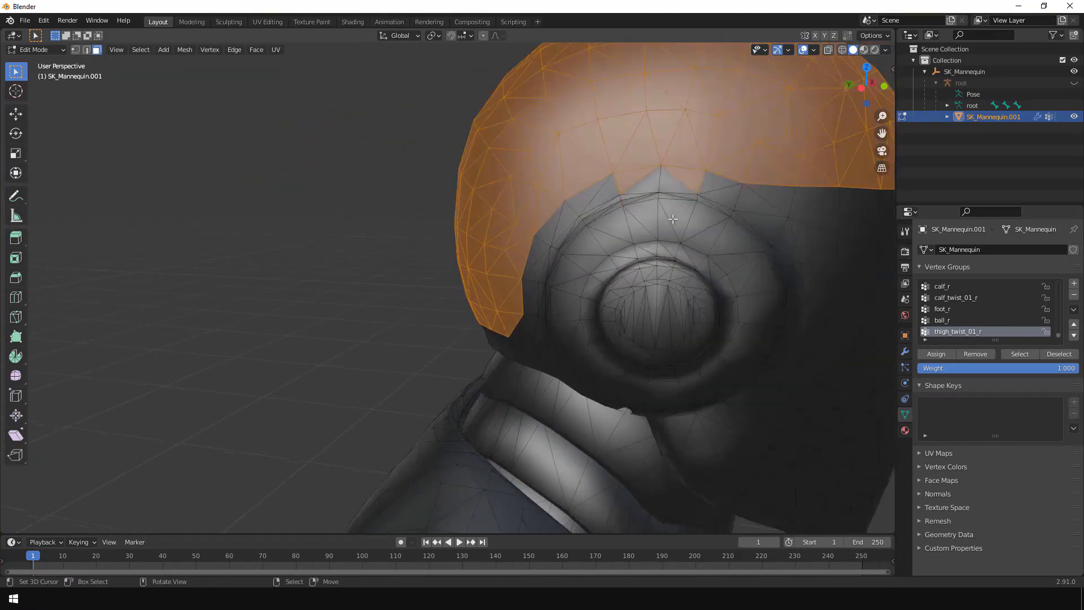
middle_drag(650, 194, 597, 220)
key(Escape)
Step: Create a vertex group named Hair from the selected scalp faces and check it by deselecting and reselecting the group
scroll(431, 278, down, 3)
middle_drag(677, 271, 310, 313)
scroll(542, 327, down, 4)
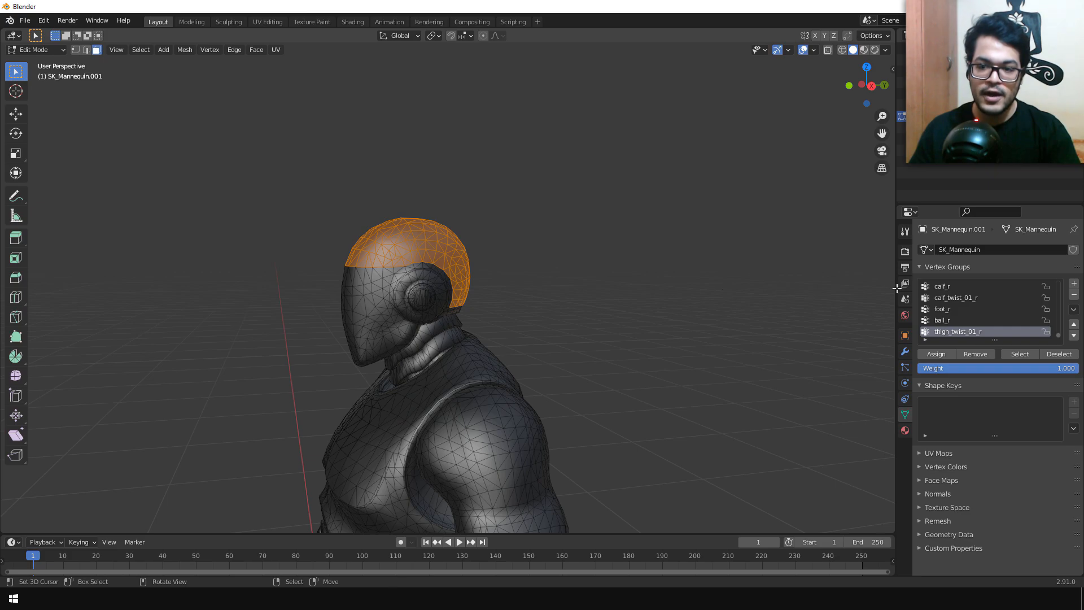
click(1074, 284)
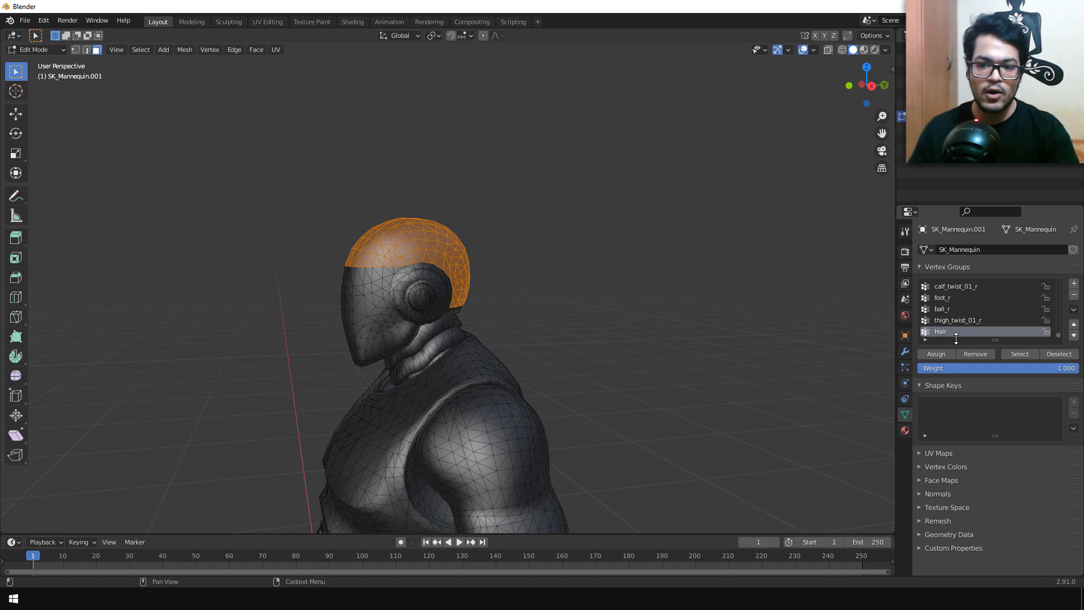
click(943, 352)
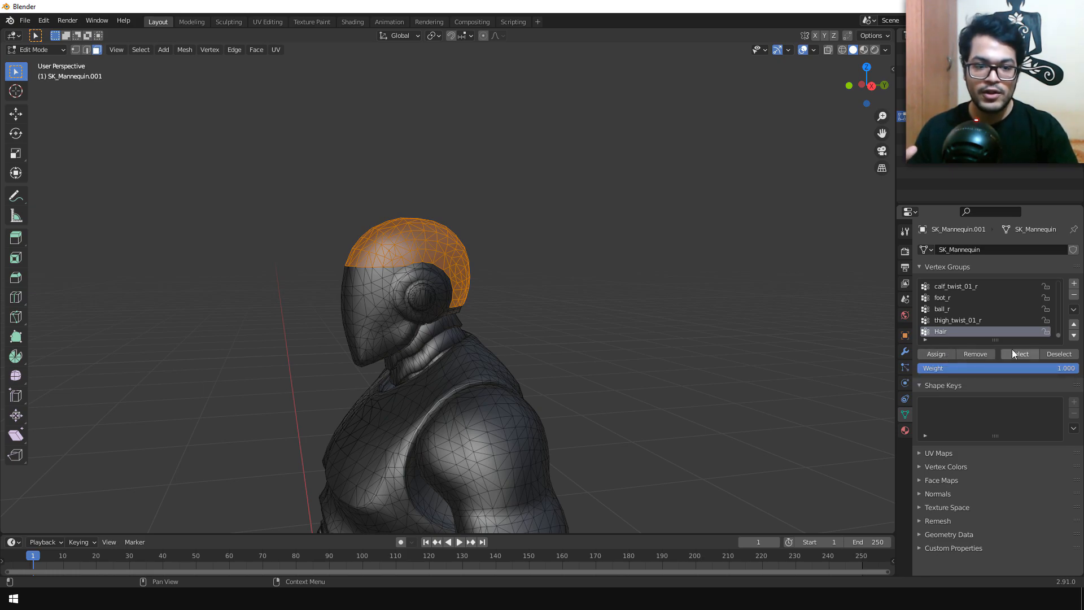
click(1052, 352)
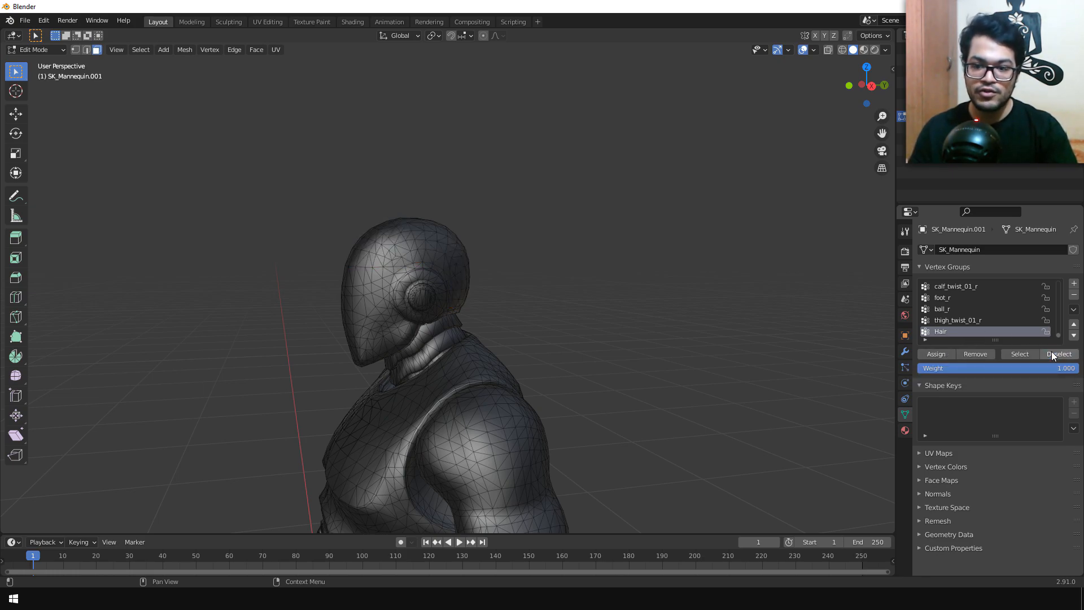
click(1020, 354)
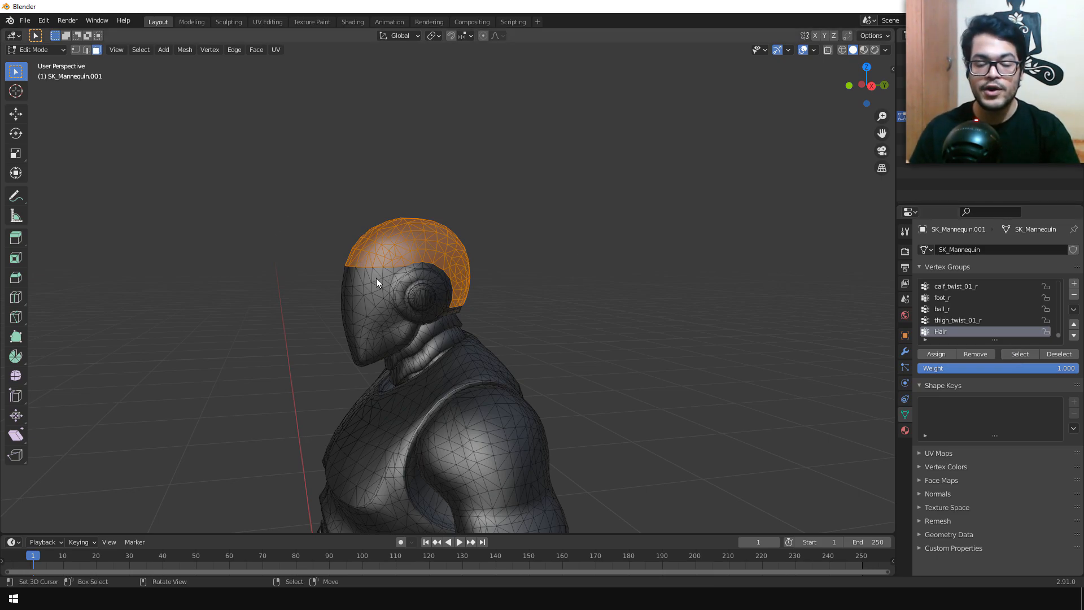
Step: In Object Mode, add a particle system to the mannequin mesh, name its settings Hairs and set its type to Hair
click(33, 51)
click(44, 64)
middle_drag(350, 378, 467, 380)
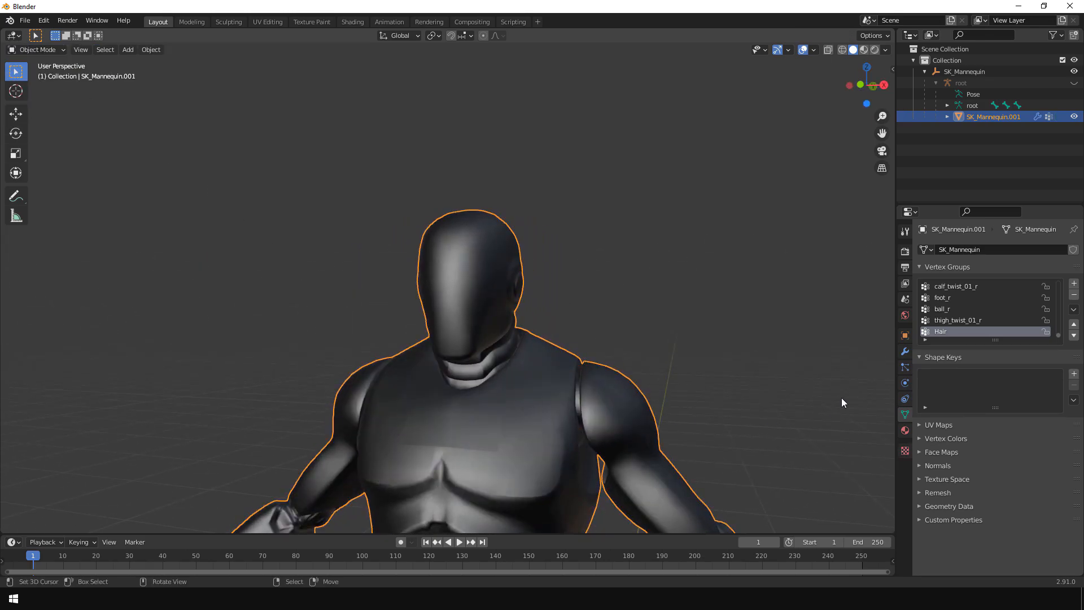
click(905, 367)
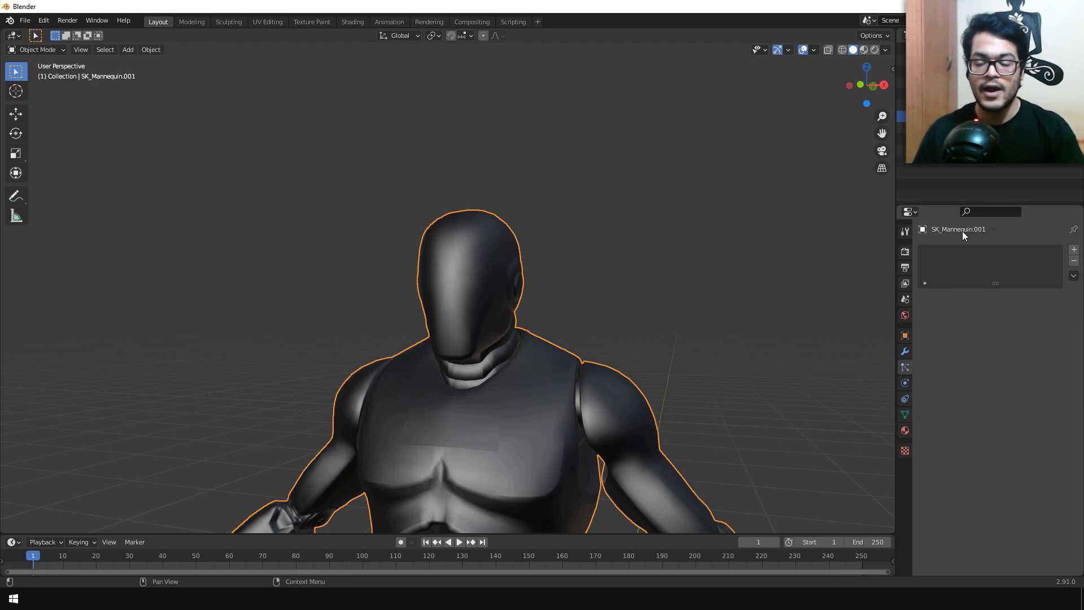
click(1074, 249)
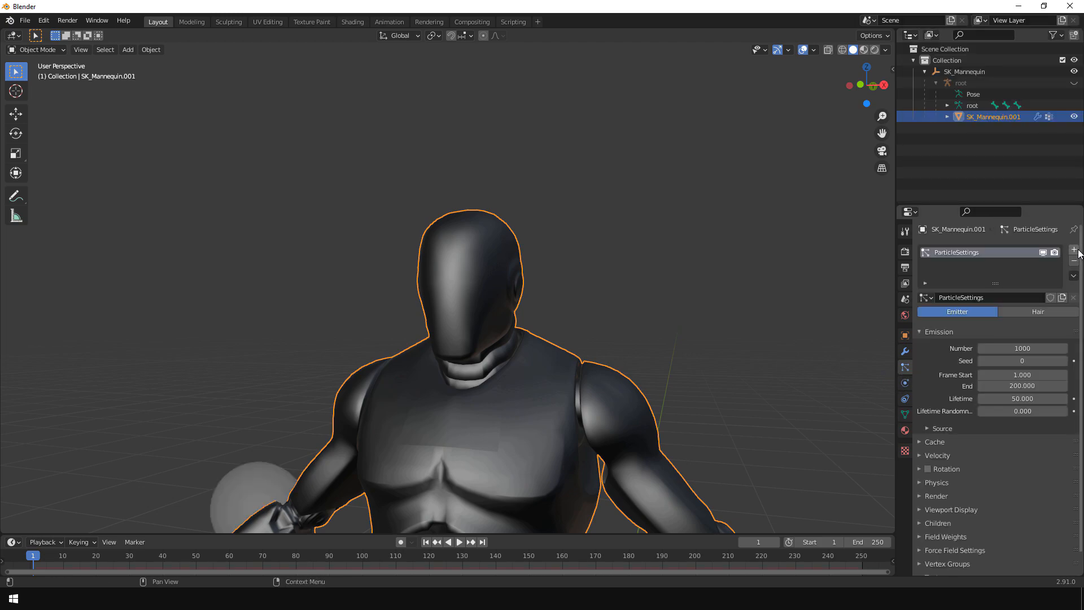
click(1004, 296)
text(Hairs)
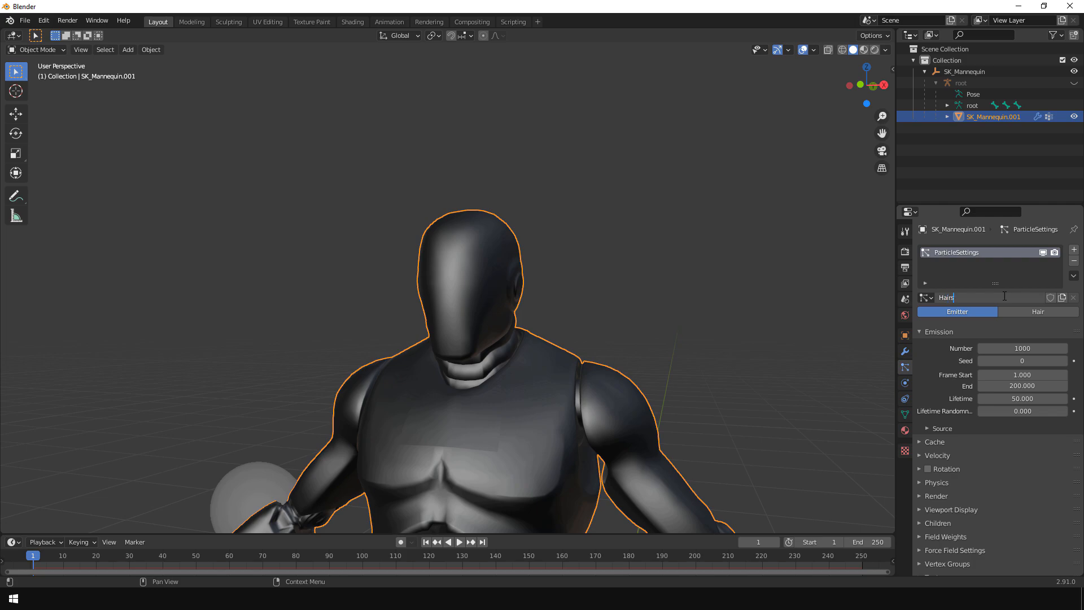
key(Return)
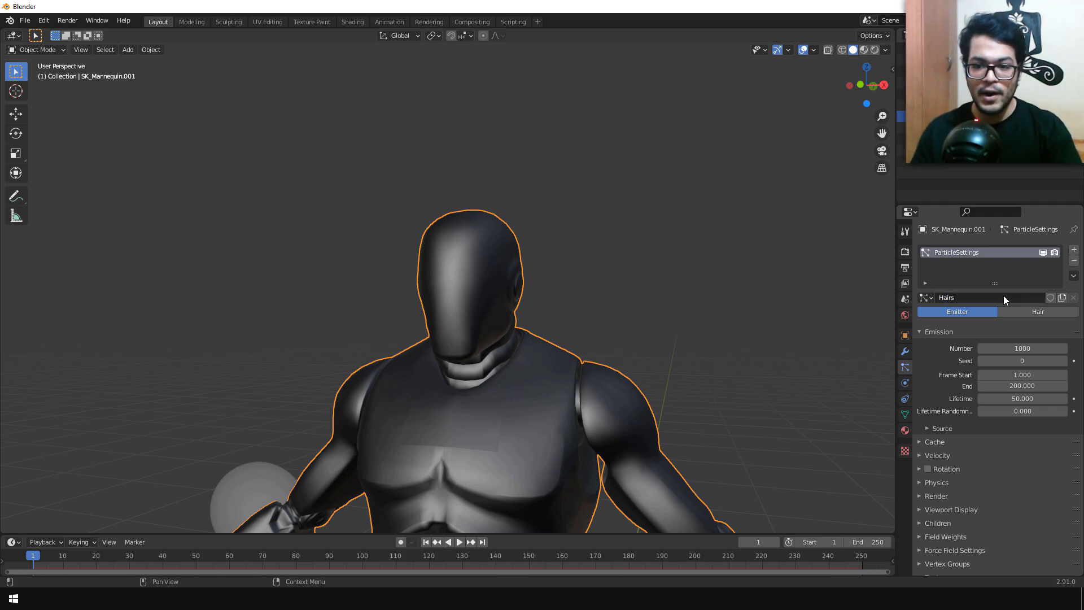
click(1016, 314)
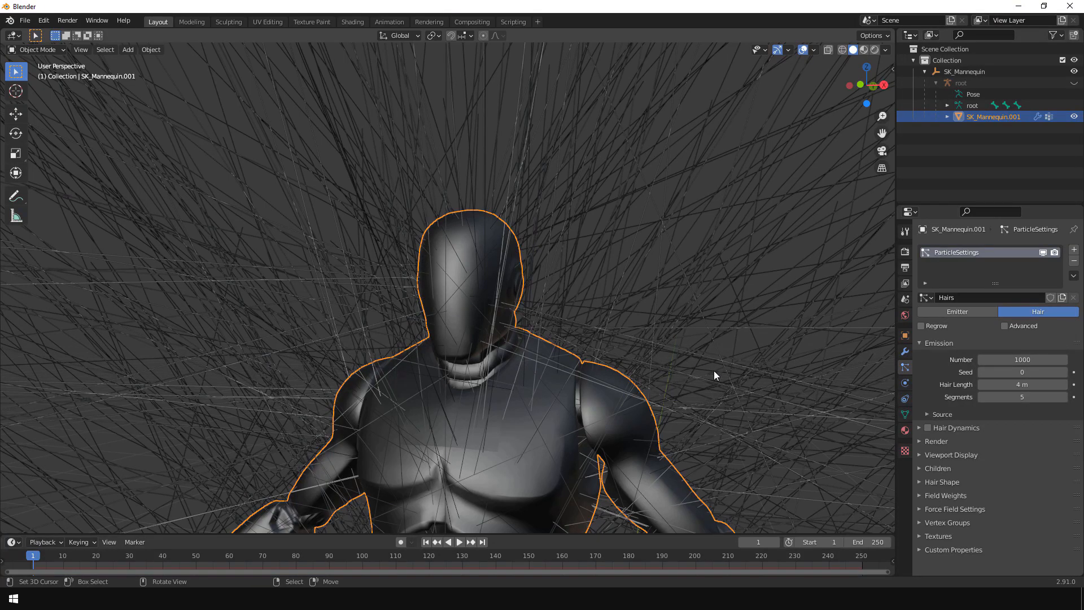
Step: Use the Hair vertex group as the Density group of the Hairs particle system
click(923, 521)
scroll(923, 520, down, 4)
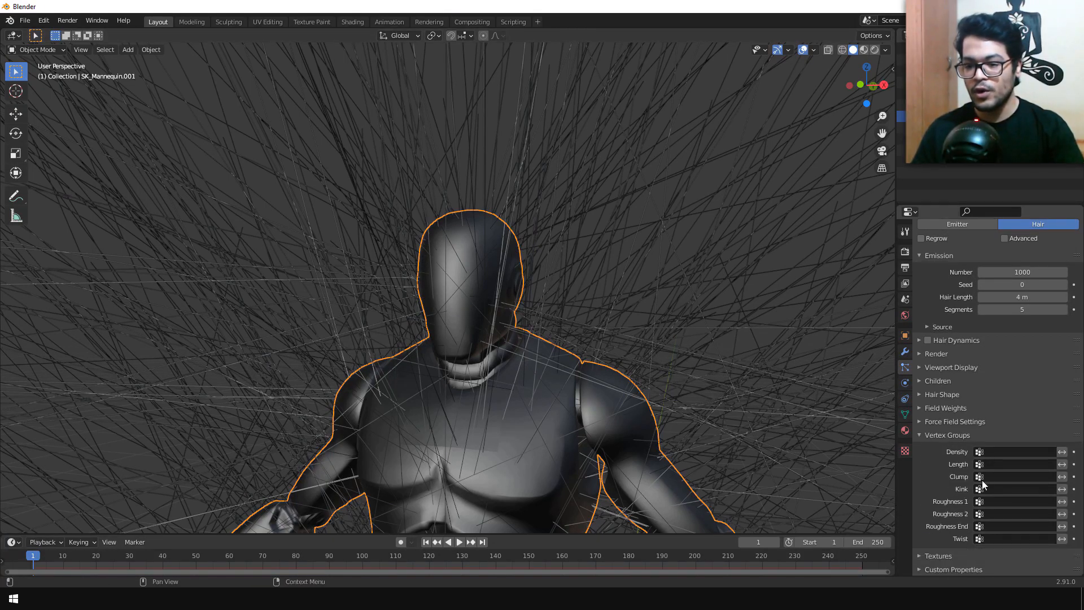
click(991, 453)
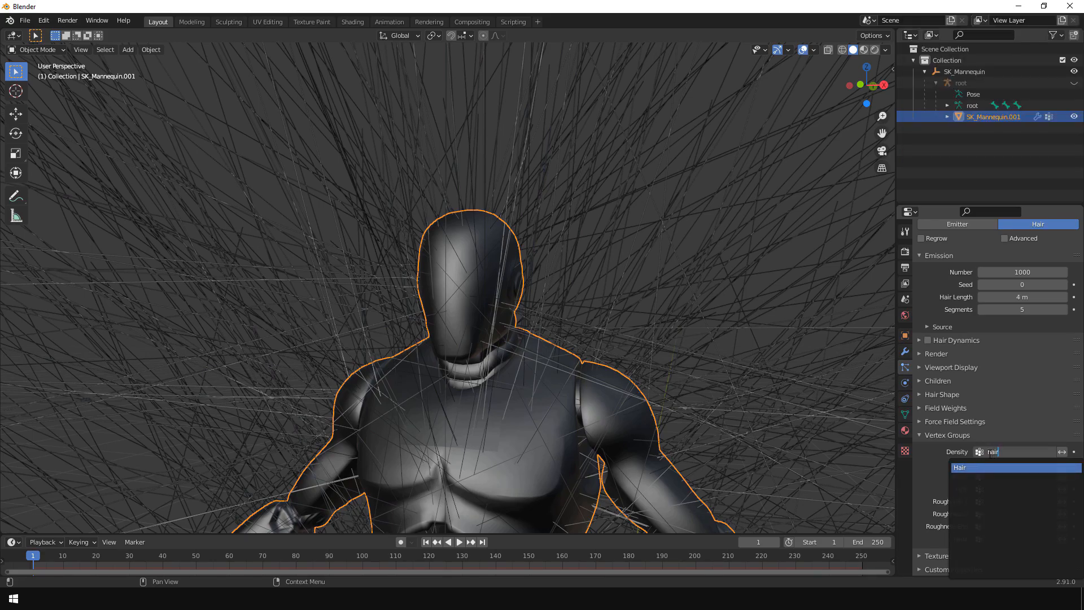
click(970, 467)
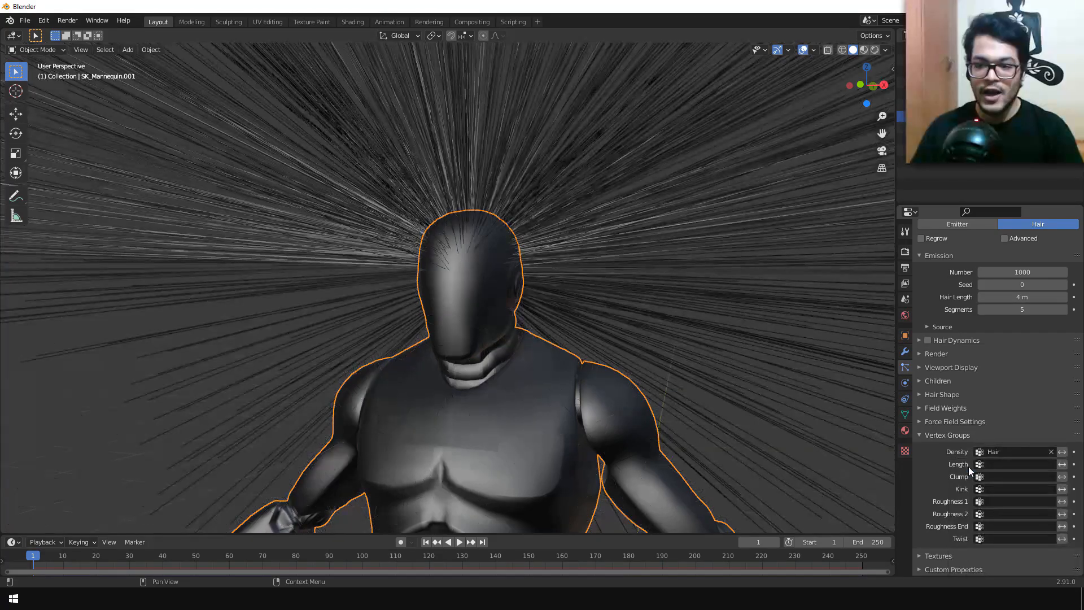
Step: Set the hair particle number to 4000 and the hair length to 0.08 m
middle_drag(632, 348, 609, 344)
scroll(610, 348, up, 3)
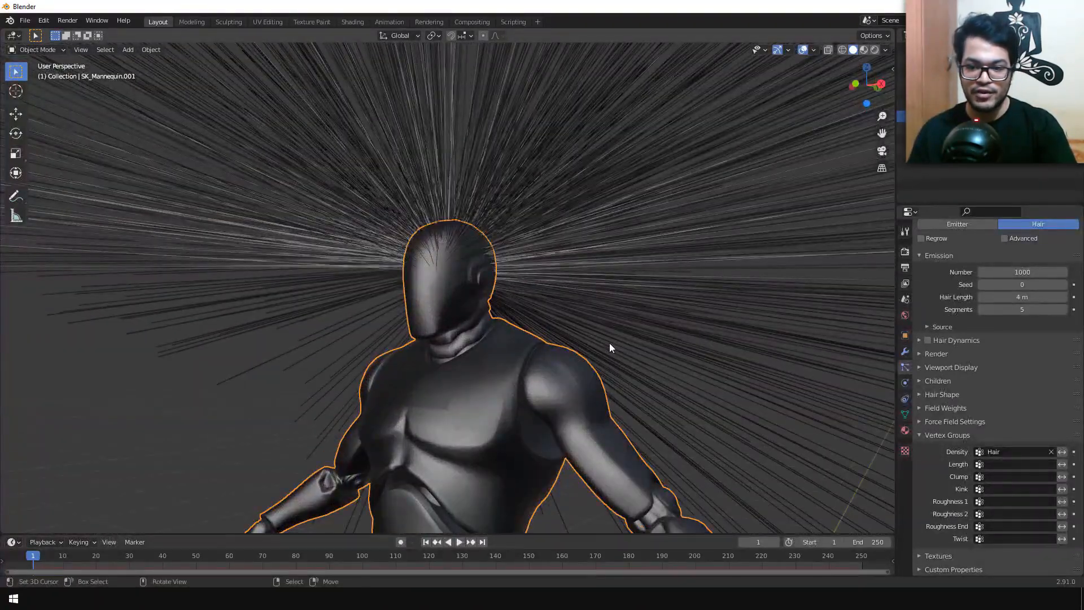
scroll(1020, 368, up, 4)
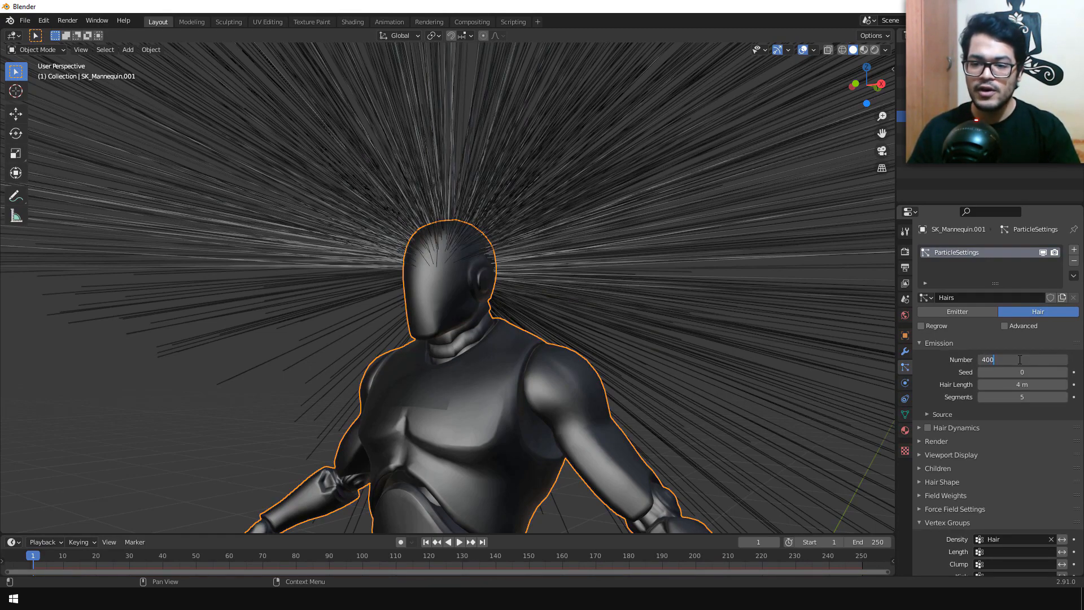
key(Return)
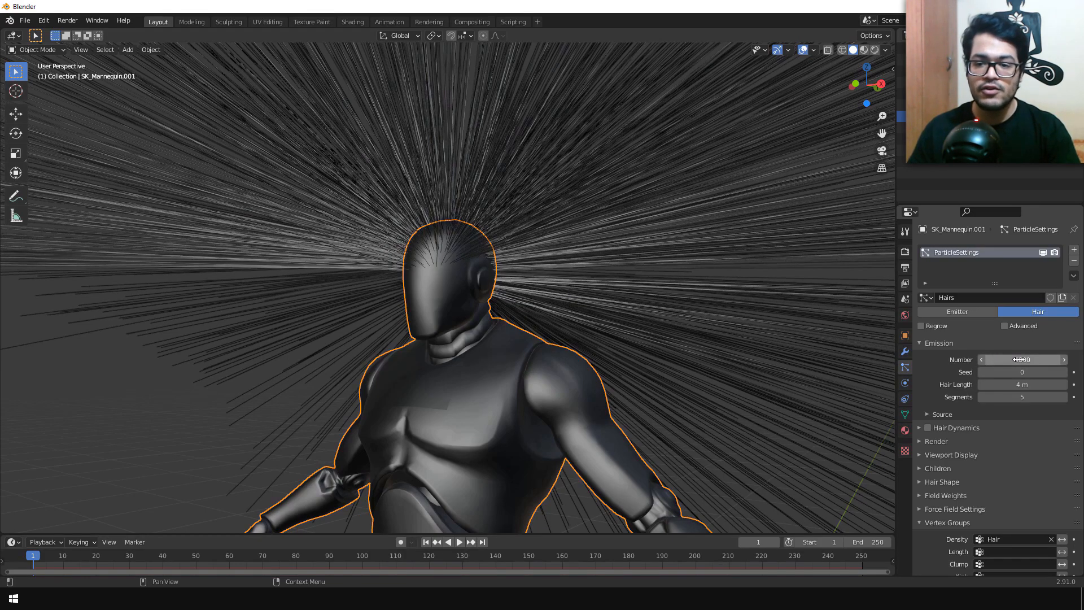
drag(1027, 385, 978, 385)
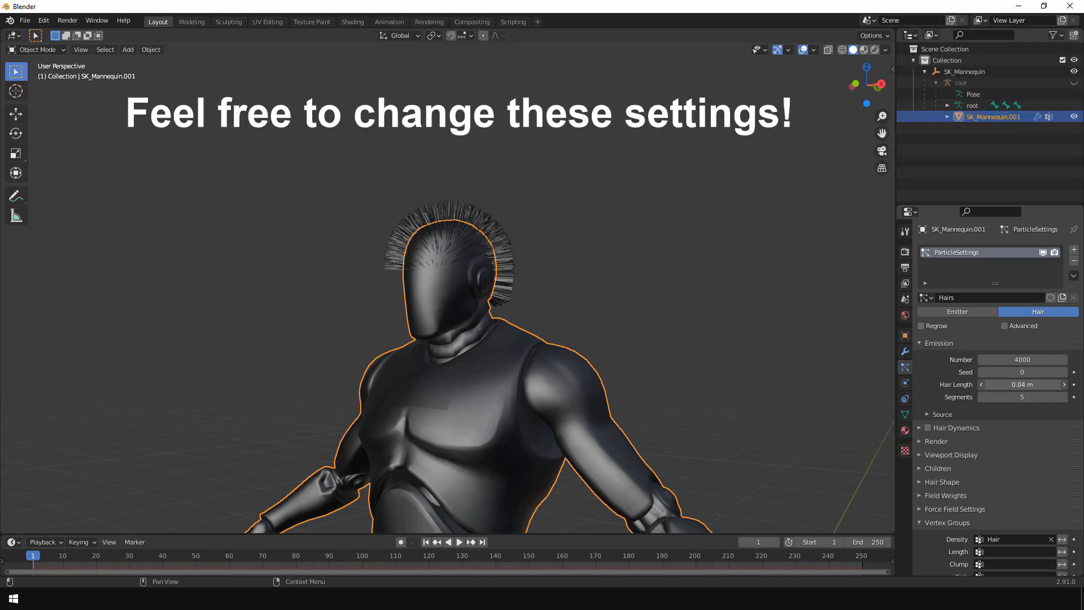
middle_drag(441, 359, 585, 373)
mouse_move(1034, 385)
mouse_down()
mouse_move(1048, 385)
mouse_move(1034, 385)
mouse_up()
middle_drag(550, 374, 574, 389)
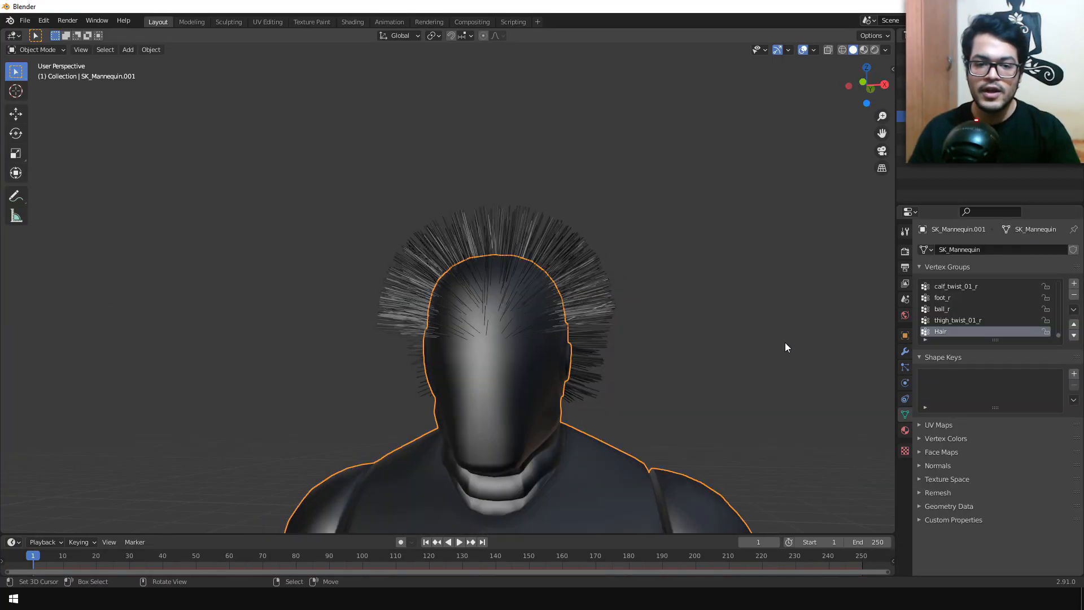
Step: In Weight Paint mode, raise the forehead hairline by erasing Hair group weights with the Subtract brush, and return to Object Mode
click(39, 50)
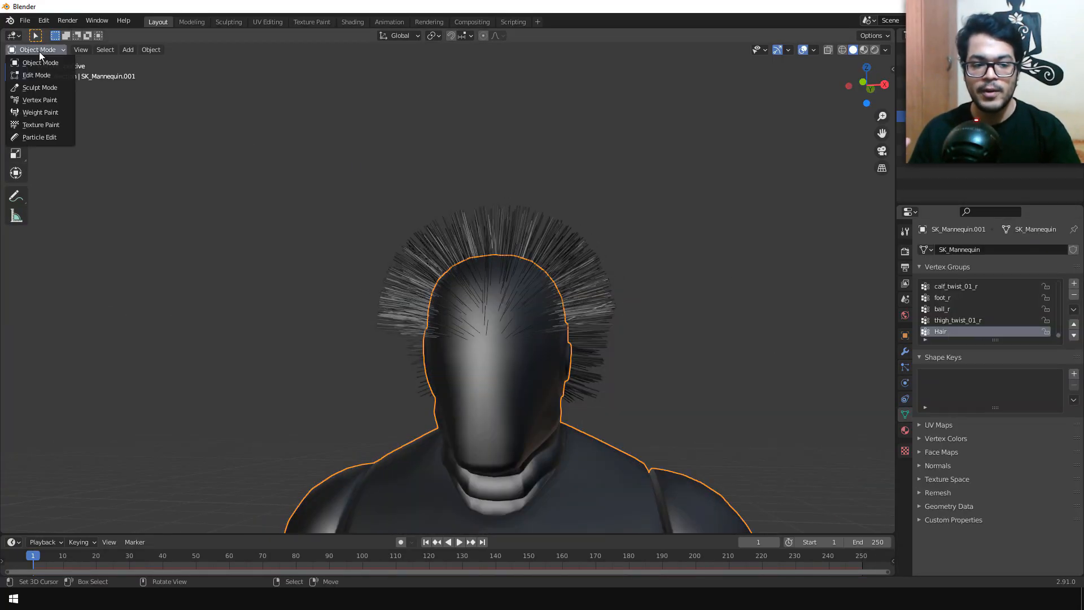
click(43, 113)
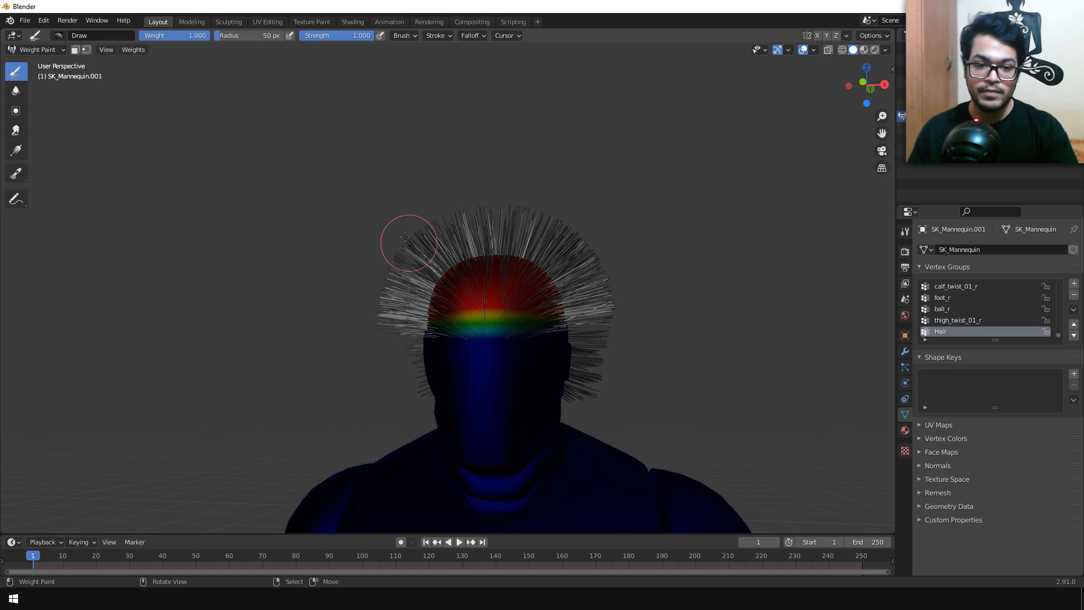
click(58, 35)
click(334, 69)
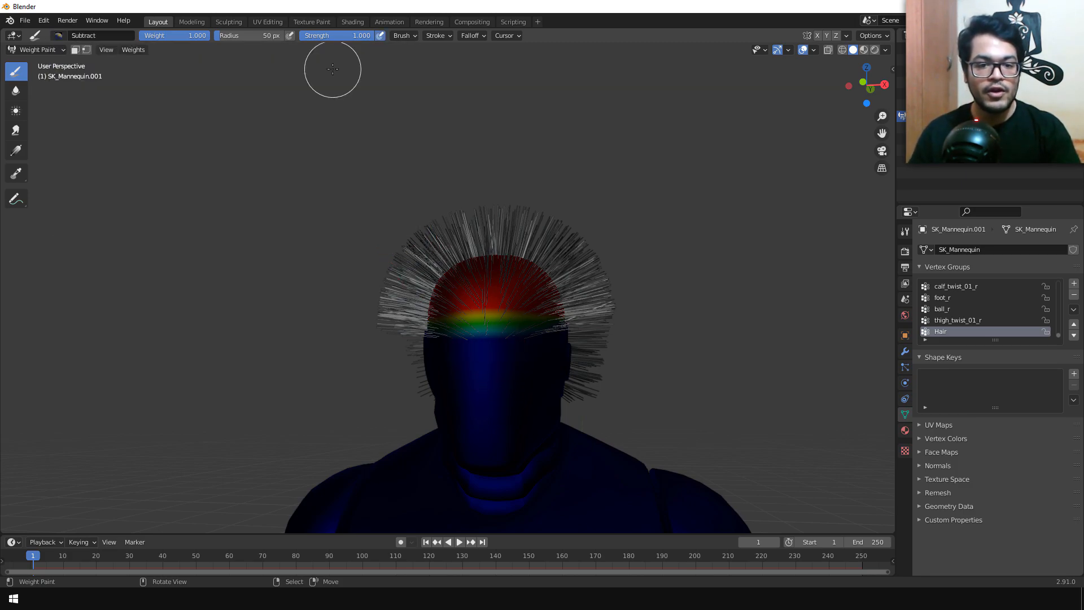
mouse_move(438, 356)
mouse_down()
mouse_move(514, 324)
mouse_move(441, 315)
mouse_move(535, 332)
mouse_move(479, 319)
mouse_move(542, 327)
mouse_move(527, 310)
mouse_up()
mouse_move(568, 364)
middle_down()
mouse_move(522, 424)
mouse_move(491, 367)
middle_up()
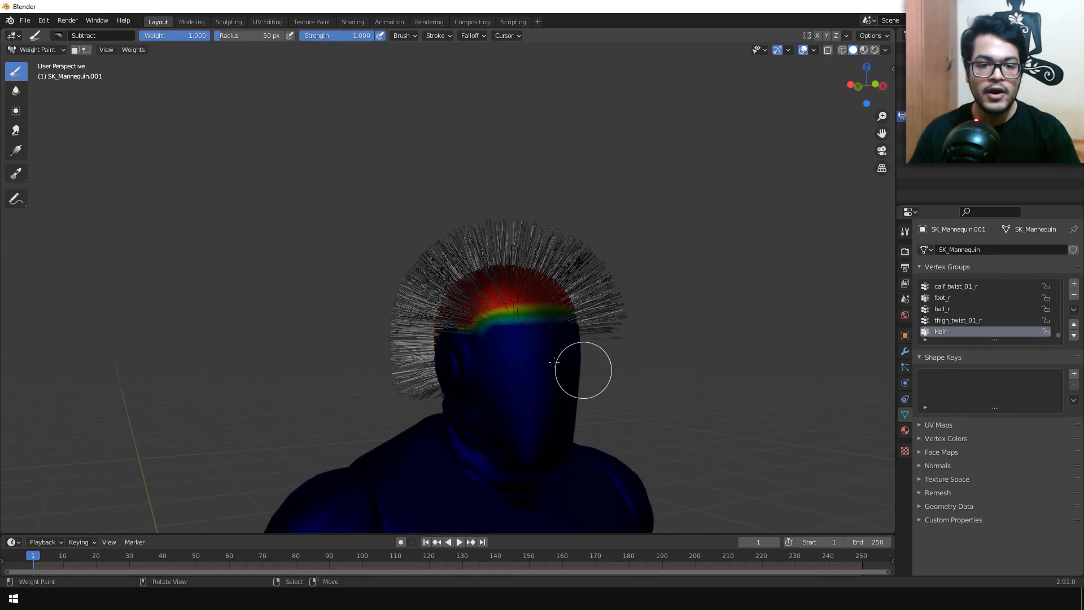
middle_drag(578, 368, 561, 392)
drag(550, 319, 537, 312)
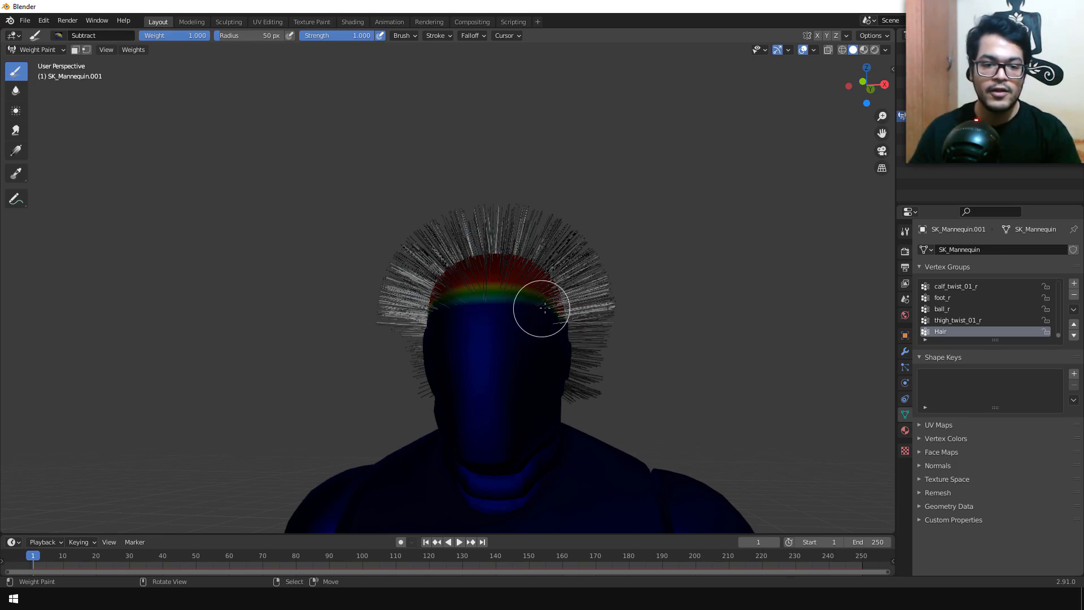
mouse_move(542, 388)
middle_down()
mouse_move(687, 454)
mouse_move(484, 279)
middle_up()
click(37, 50)
click(52, 59)
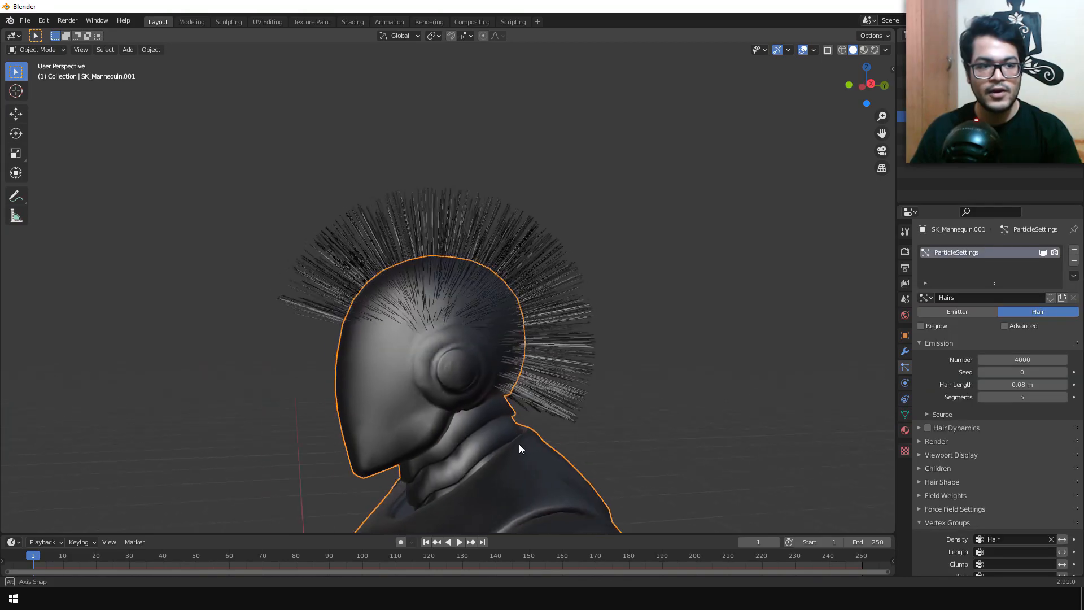
Step: Switch the mannequin to Particle Edit mode and enlarge the Comb brush radius to about 131 px
middle_drag(520, 444, 368, 354)
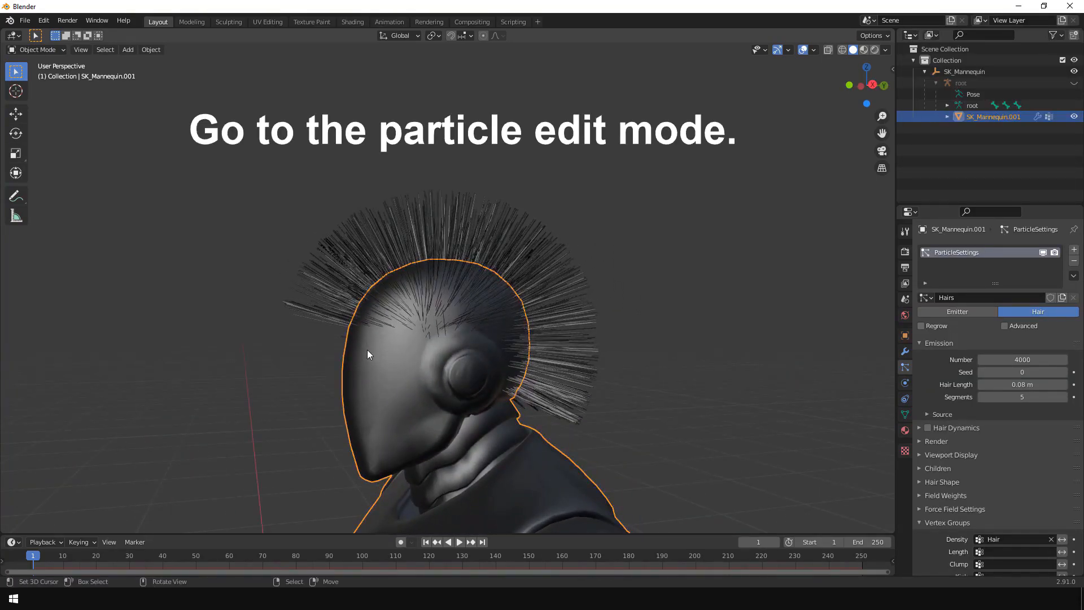
click(37, 49)
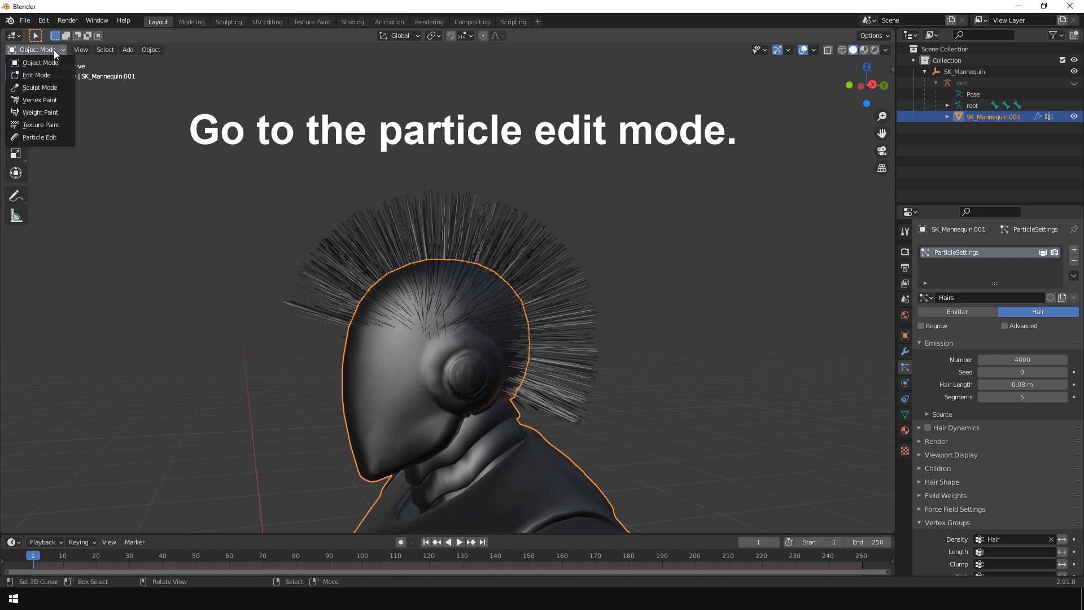
click(52, 135)
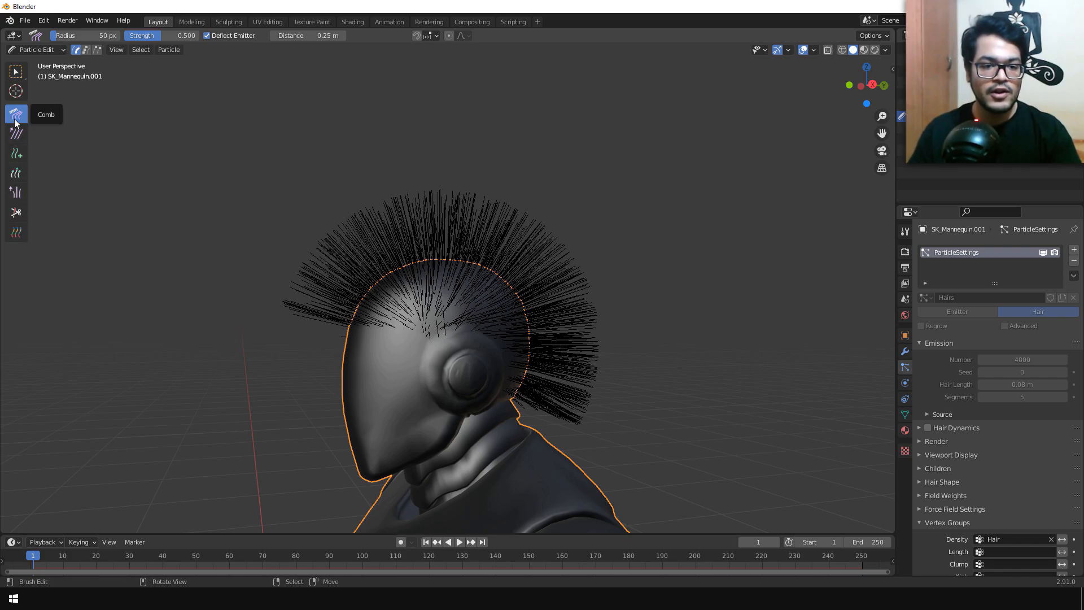
key(f)
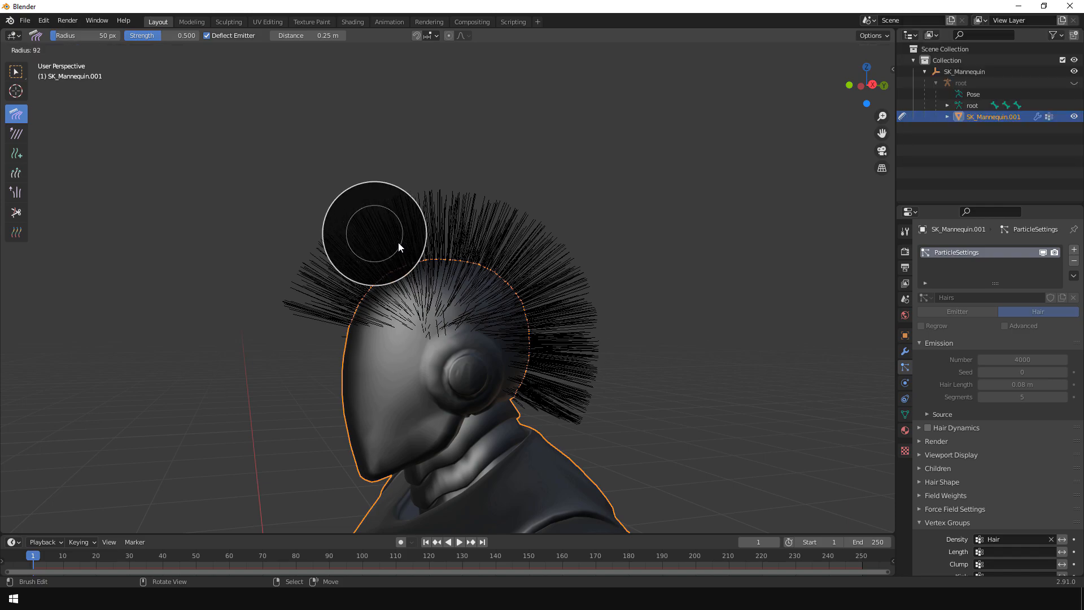
click(420, 251)
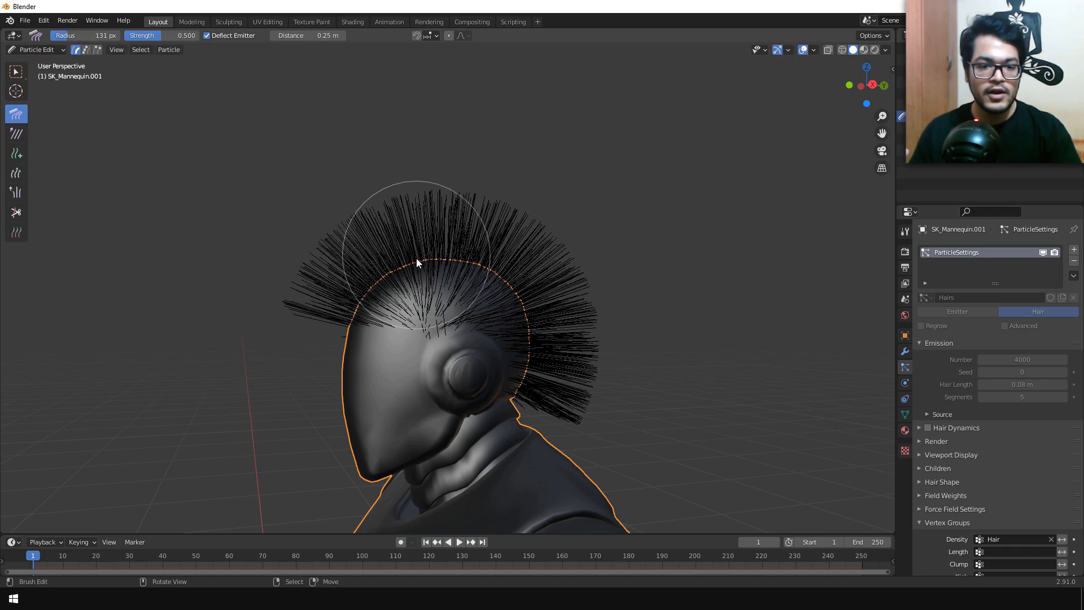
Step: In the right side view, comb the hair on that side of the head backward from the forehead toward the nape
key(KP_3)
mouse_move(418, 257)
mouse_down()
mouse_move(332, 309)
mouse_move(331, 284)
mouse_up()
mouse_move(395, 223)
mouse_down()
mouse_move(508, 266)
mouse_move(581, 450)
mouse_up()
drag(320, 295, 360, 205)
mouse_move(373, 297)
mouse_down()
mouse_move(391, 219)
mouse_move(415, 208)
mouse_move(521, 332)
mouse_move(526, 405)
mouse_up()
middle_drag(362, 322, 489, 359)
key(KP_1)
key(KP_3)
Step: Comb the hair on the opposite side of the head backward, and smooth the right side again down to the nape
key(ctrl+KP_3)
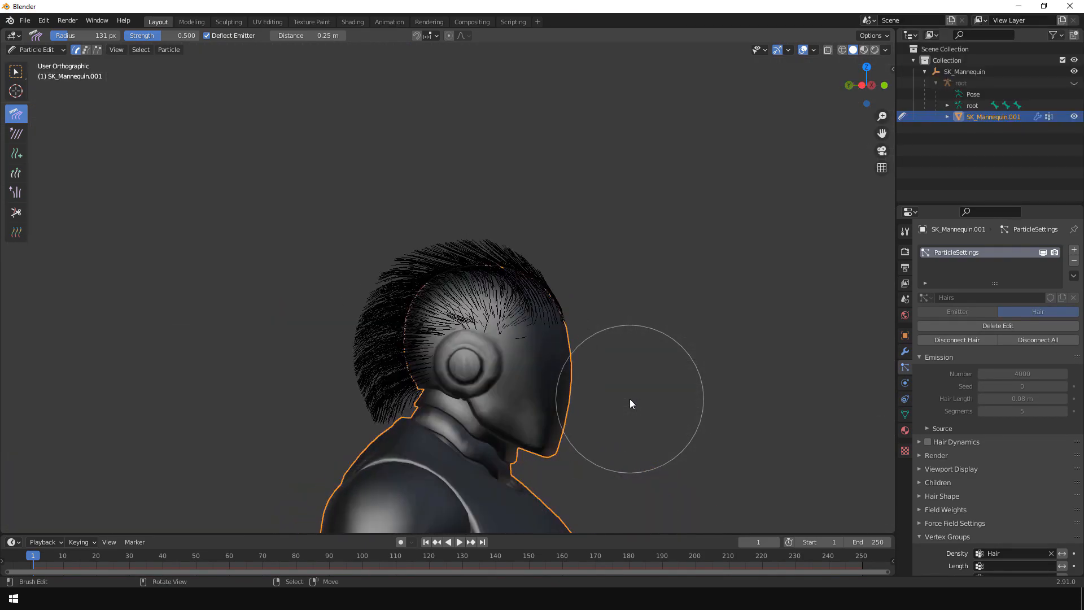
middle_drag(496, 255, 509, 250)
drag(509, 250, 442, 263)
mouse_move(556, 263)
mouse_down()
mouse_move(381, 261)
mouse_move(438, 226)
mouse_move(485, 239)
mouse_move(396, 299)
mouse_move(361, 378)
mouse_up()
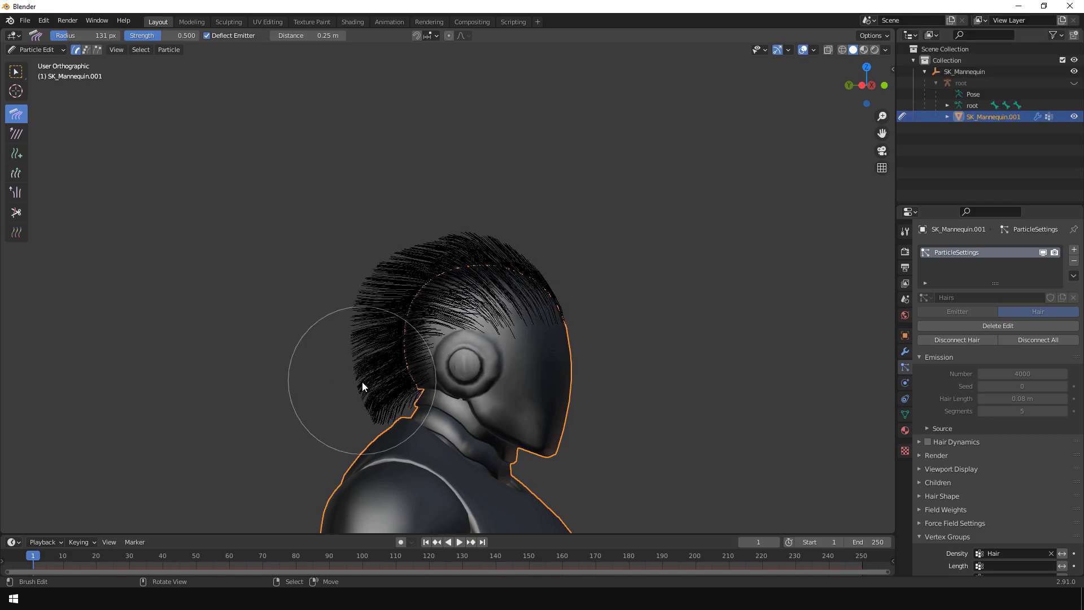
mouse_move(682, 402)
middle_down()
mouse_move(426, 417)
mouse_move(493, 459)
mouse_move(563, 396)
mouse_move(662, 348)
middle_up()
key(KP_3)
mouse_move(419, 348)
mouse_down()
mouse_move(506, 340)
mouse_move(599, 424)
mouse_up()
mouse_move(362, 291)
mouse_down()
mouse_move(510, 337)
mouse_move(549, 406)
mouse_up()
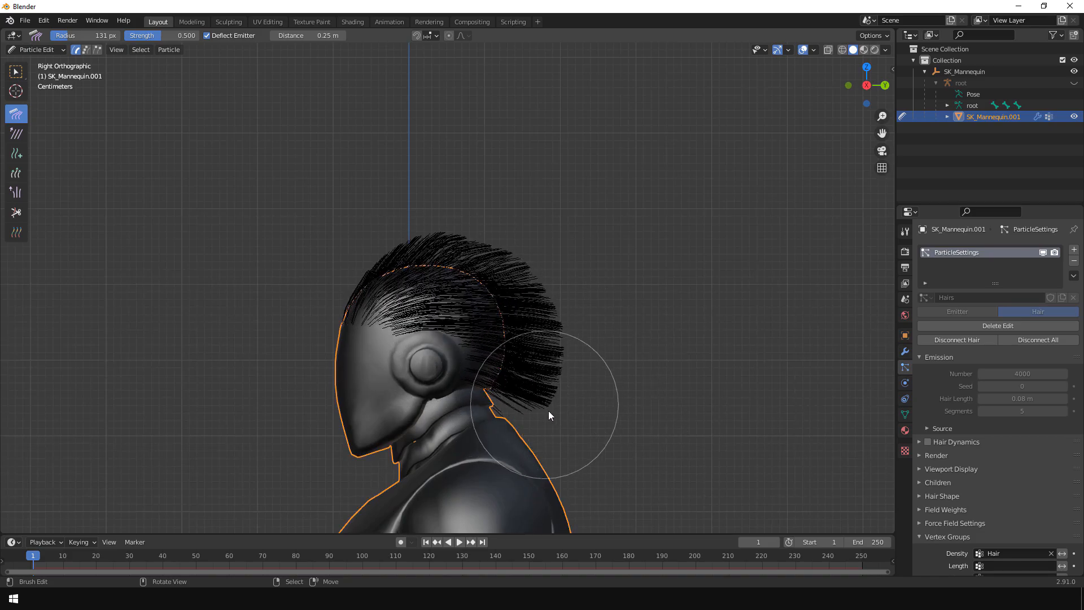
middle_drag(549, 435, 532, 317)
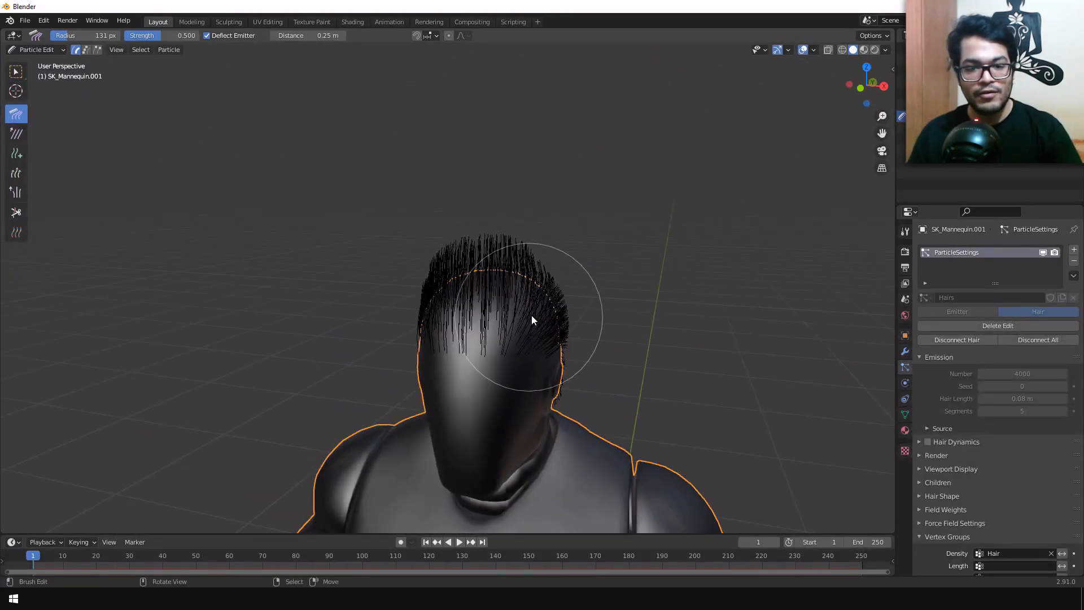
Step: Raise the hair along the sides and forehead with the Puff brush, and return to Object Mode with nothing selected
click(16, 192)
middle_drag(603, 334, 433, 314)
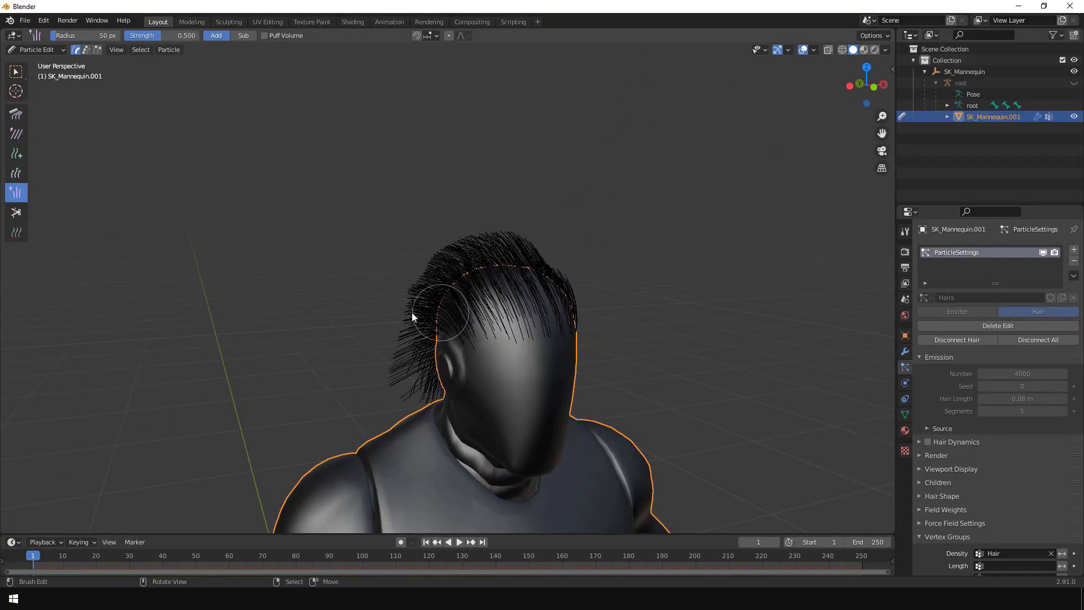
middle_drag(384, 422, 519, 395)
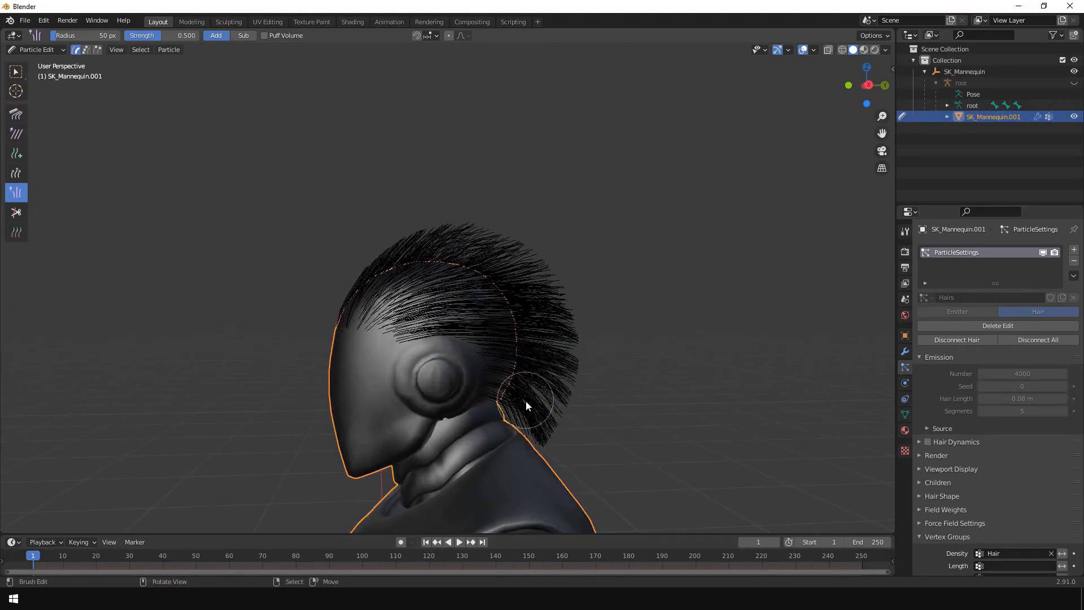
middle_drag(568, 463, 634, 455)
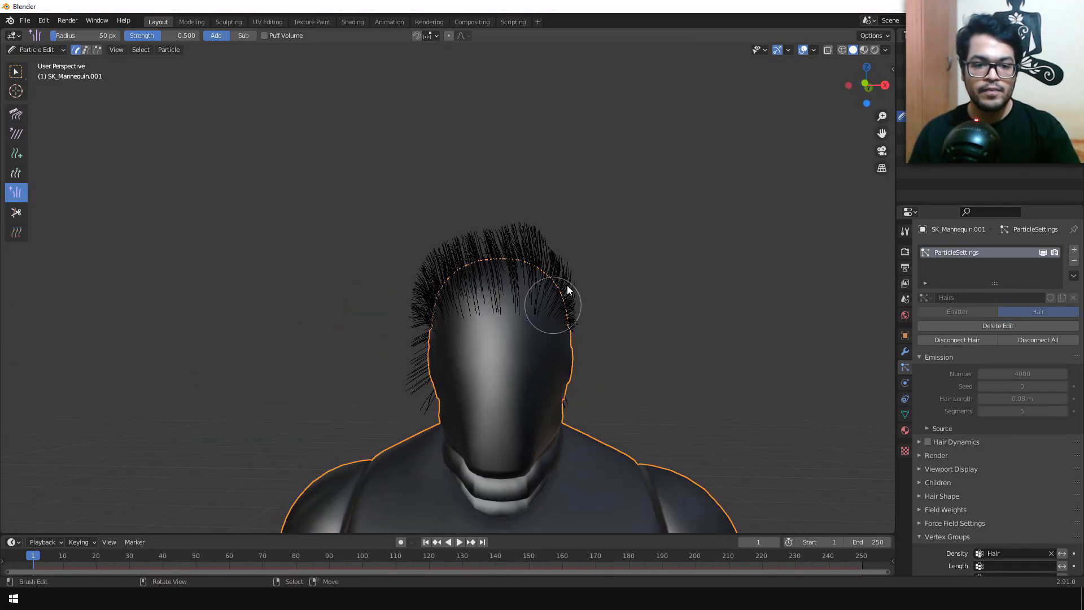
middle_drag(556, 302, 537, 307)
middle_drag(314, 408, 298, 407)
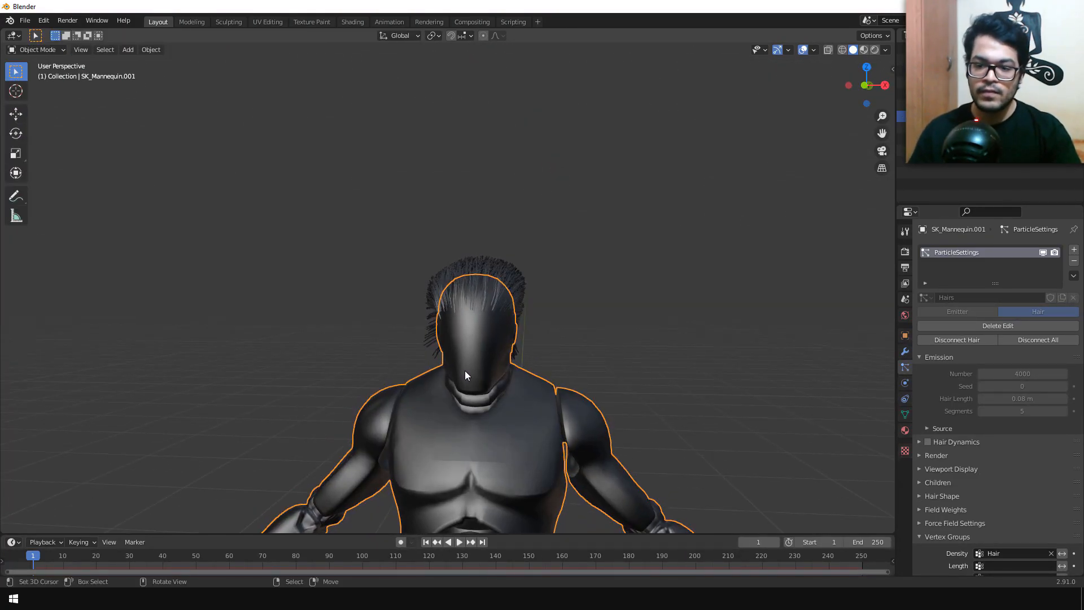
key(alt+a)
scroll(493, 355, up, 3)
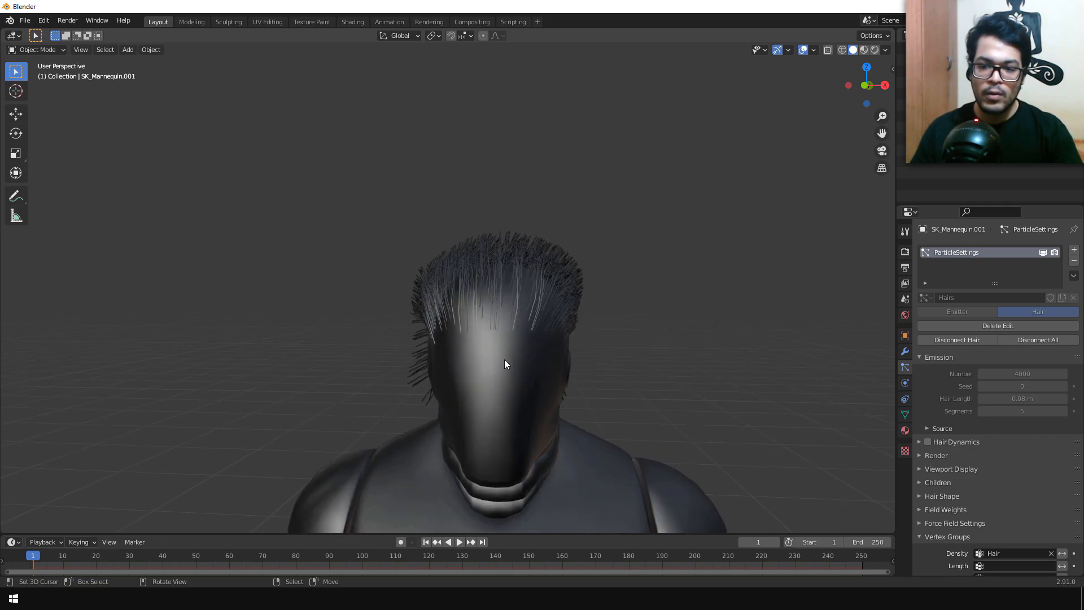
Step: Give the Hairs particle system Interpolated children and set their display and render amounts to 5
scroll(995, 423, down, 5)
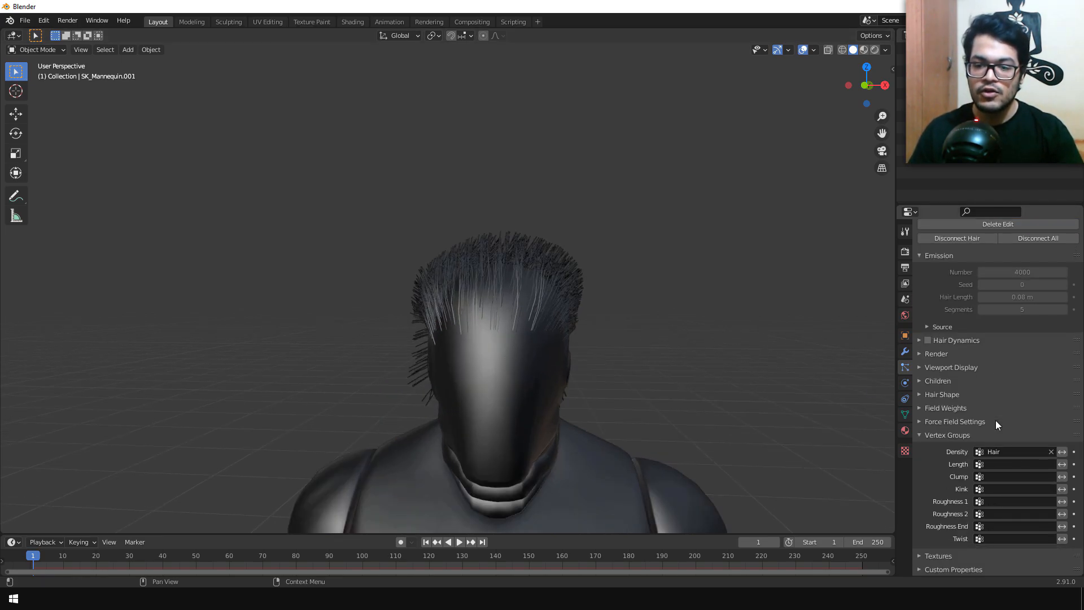
click(948, 380)
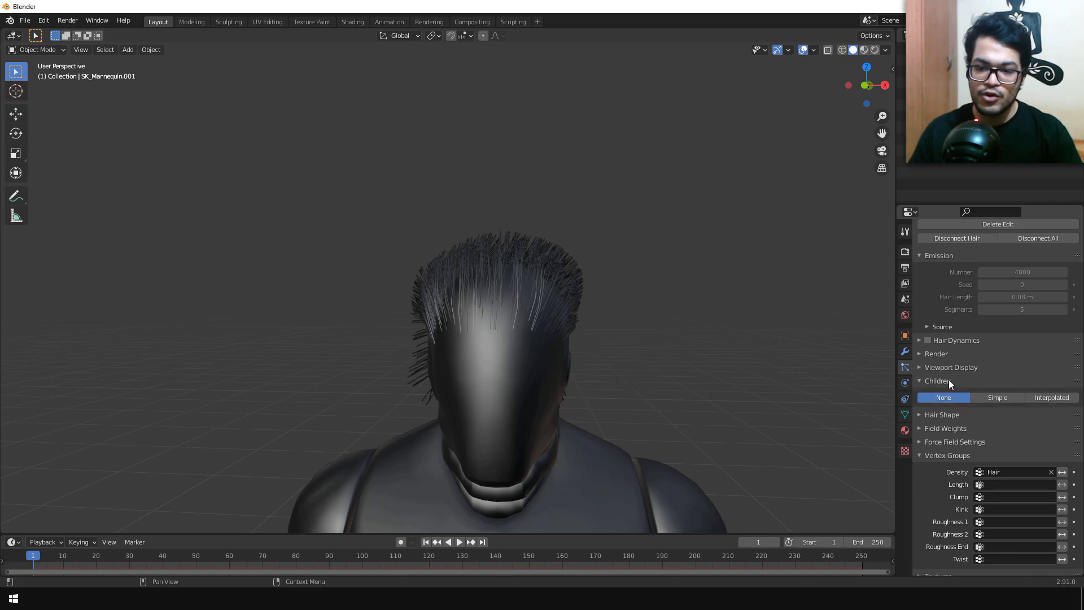
click(1037, 395)
mouse_move(534, 377)
middle_down()
mouse_move(641, 365)
mouse_move(680, 385)
mouse_move(711, 432)
mouse_move(702, 449)
mouse_move(659, 358)
mouse_move(538, 352)
mouse_move(515, 361)
mouse_move(527, 367)
middle_up()
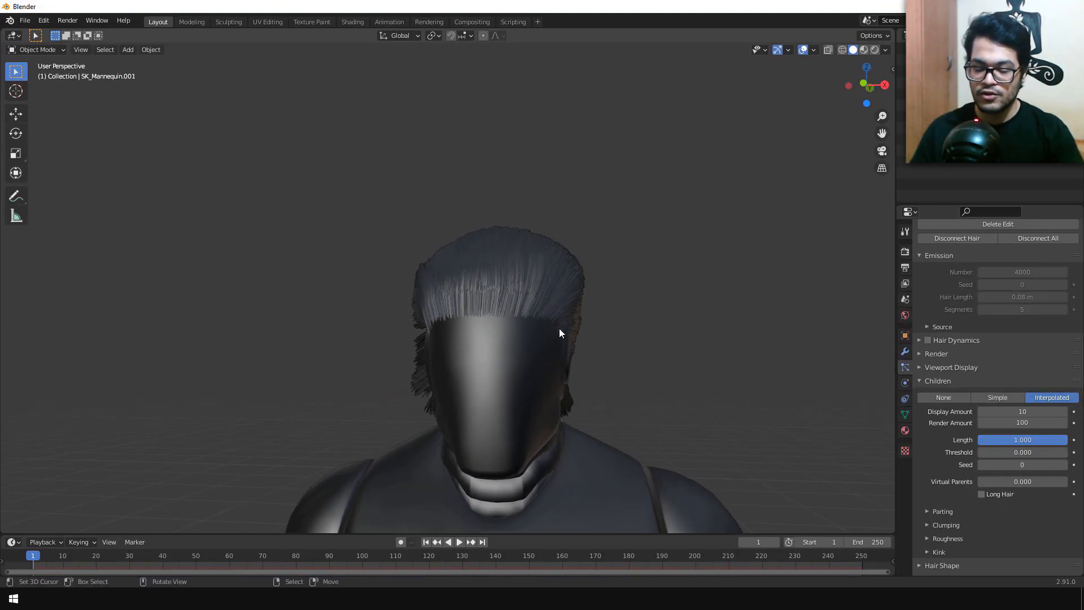
click(1010, 412)
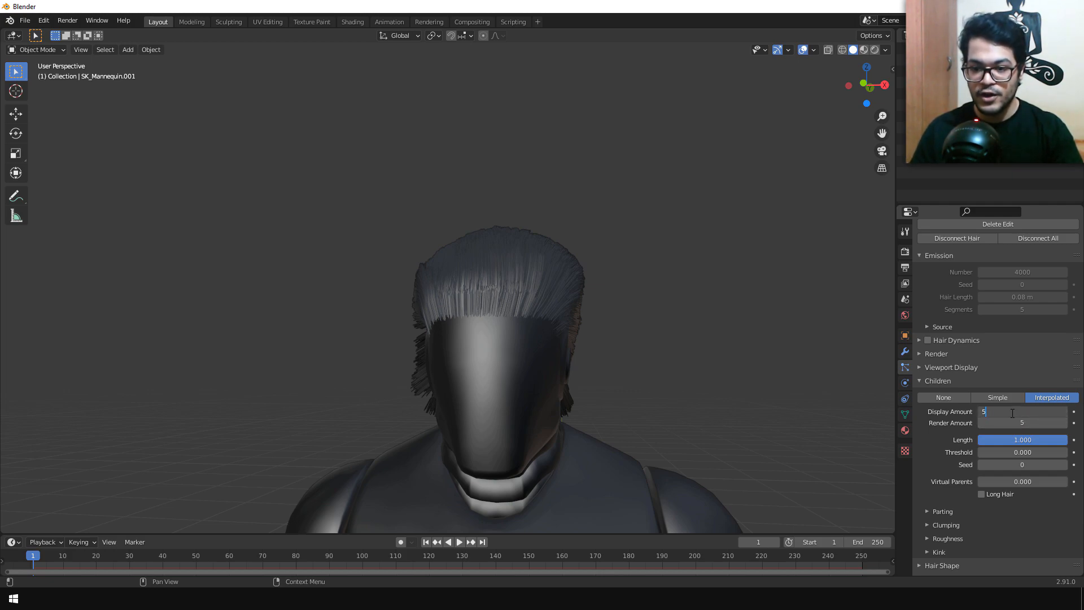
text(5)
key(Return)
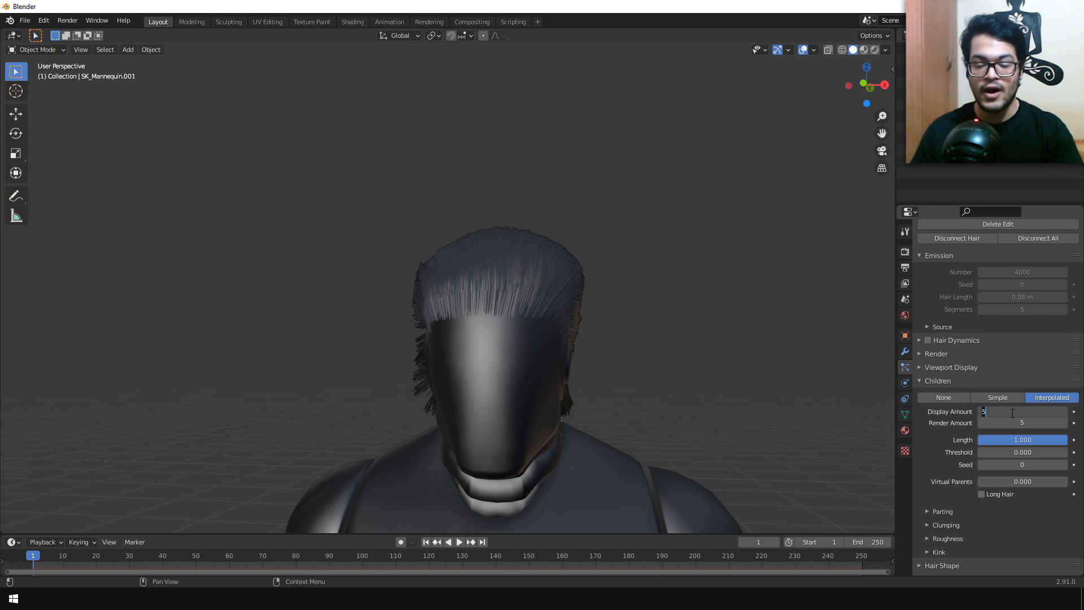
Step: Set the children's display and render amounts to 2 and enable Long Hair
click(1019, 422)
key(Return)
mouse_move(336, 412)
middle_down()
mouse_move(498, 395)
mouse_move(584, 433)
mouse_move(611, 529)
mouse_move(402, 417)
mouse_move(340, 418)
middle_up()
scroll(468, 419, down, 4)
middle_drag(469, 419, 427, 414)
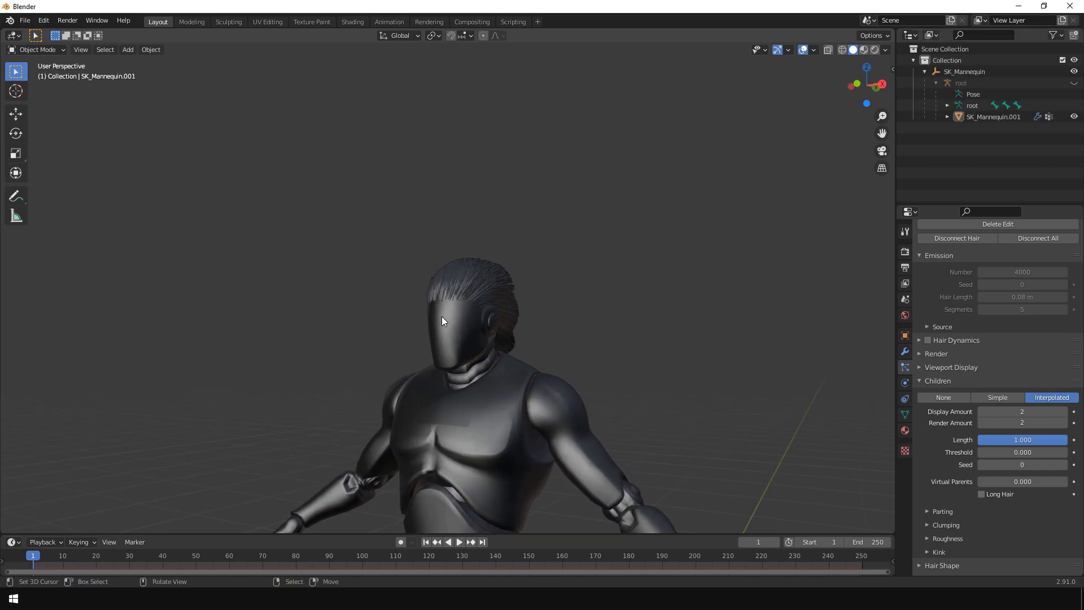
click(992, 495)
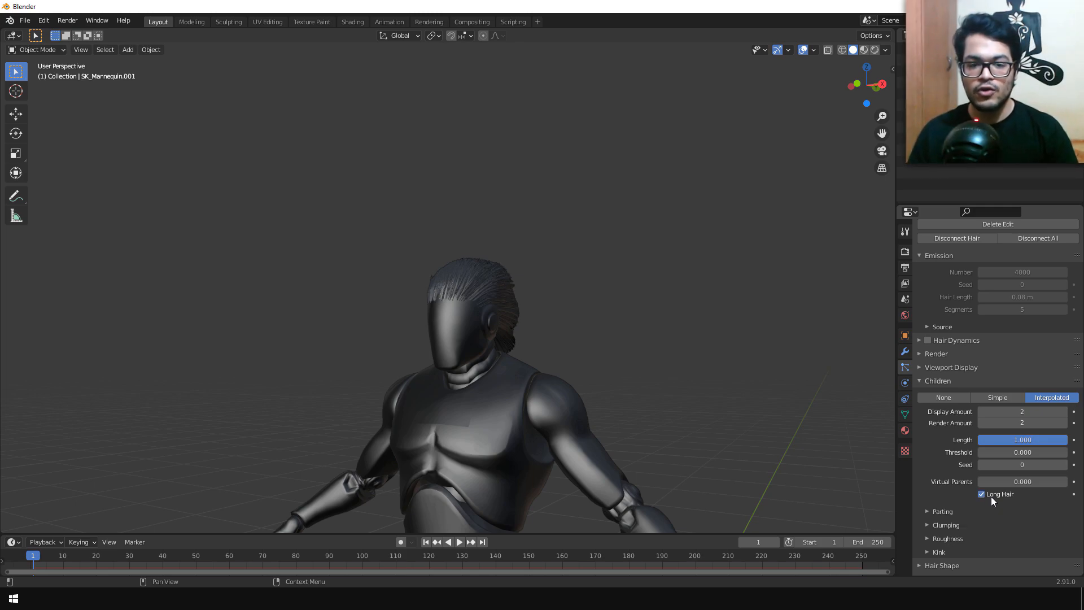
middle_drag(501, 403, 538, 413)
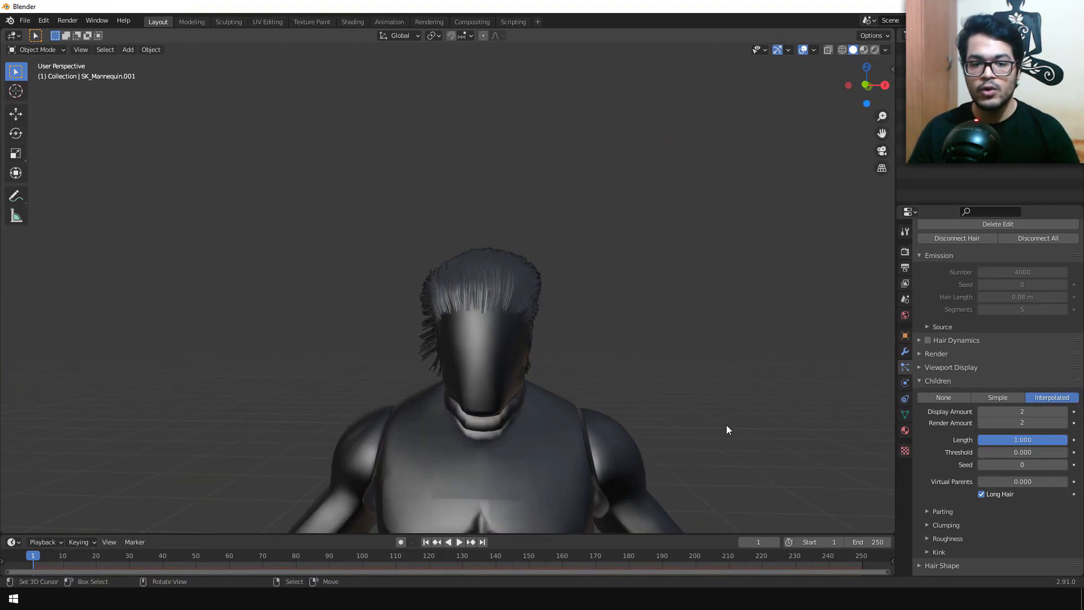
middle_drag(726, 430, 882, 395)
Step: Filter the particle properties by "show" and disable Show Emitter in the Render settings
scroll(981, 436, up, 5)
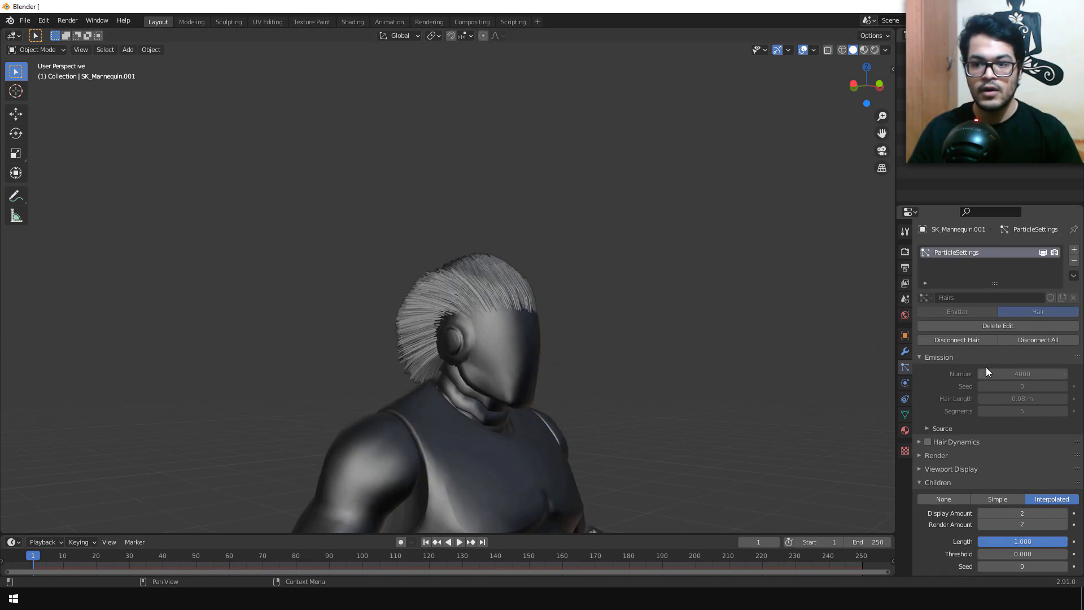
click(998, 213)
text(show)
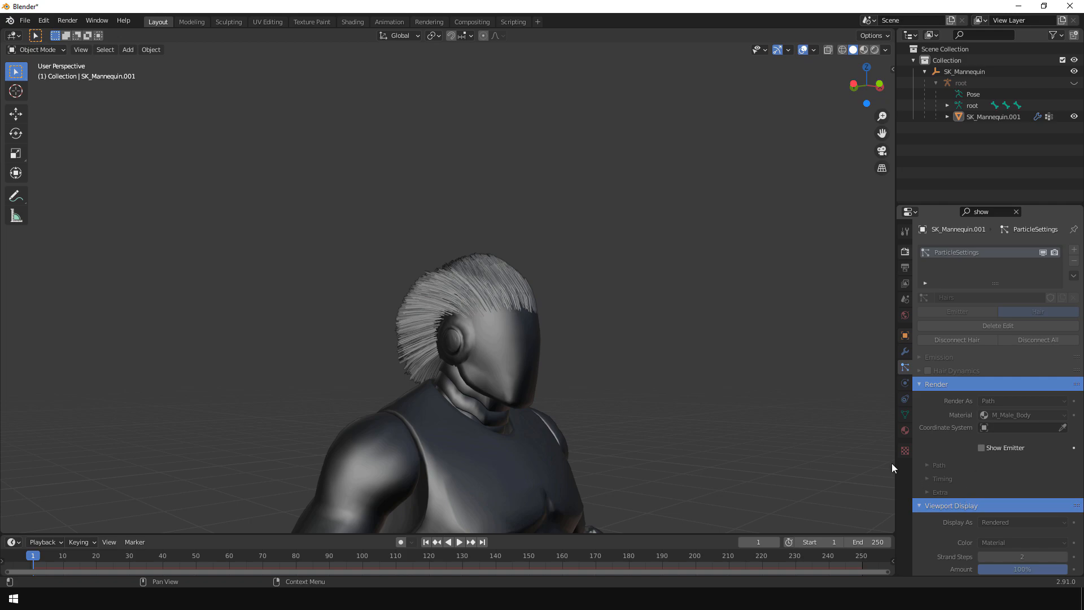
middle_drag(611, 413, 526, 385)
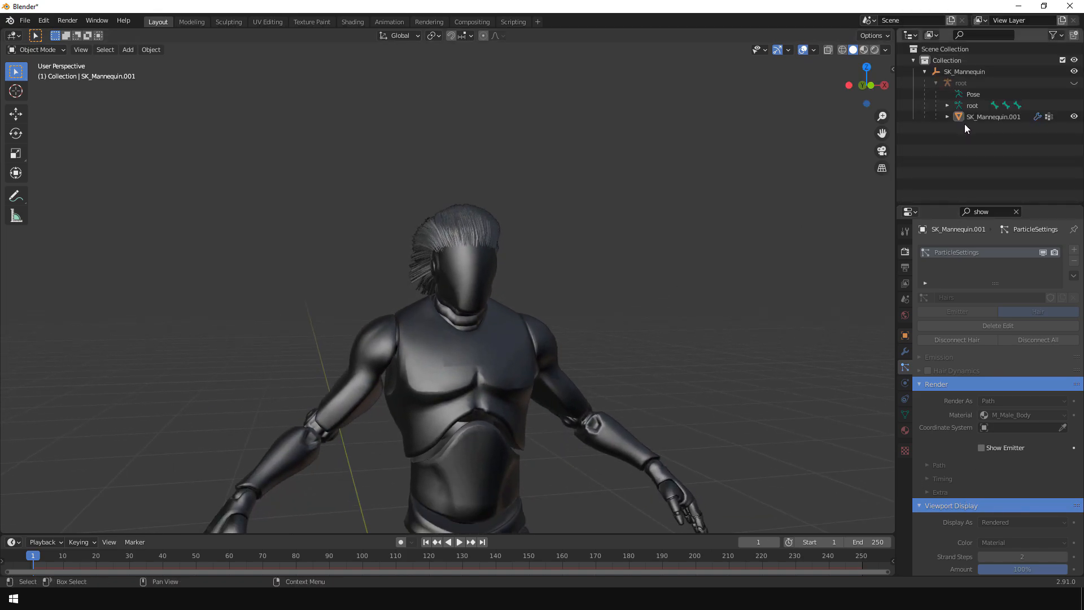
Step: Unhide the root armature and select it together with the SK_Mannequin.001 mesh
click(1074, 83)
middle_drag(700, 361, 343, 375)
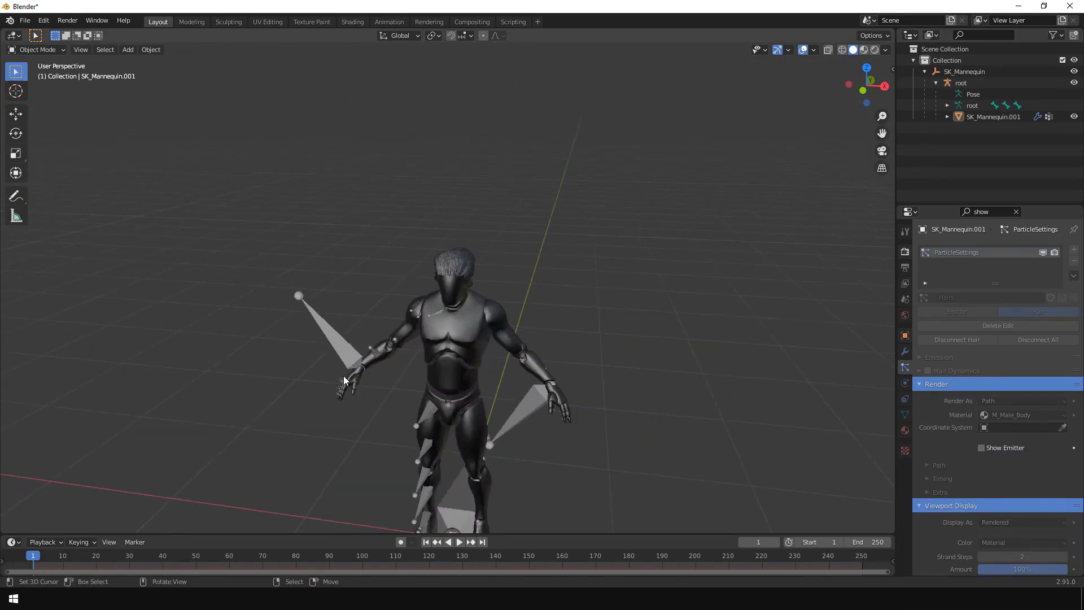
scroll(366, 360, up, 2)
scroll(364, 360, up, 2)
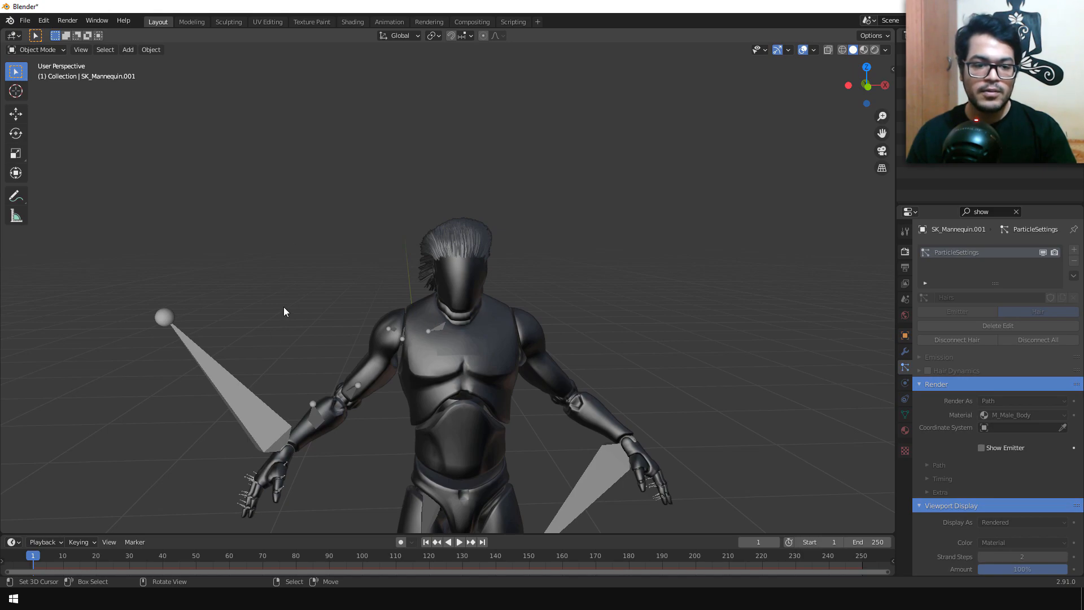
click(417, 346)
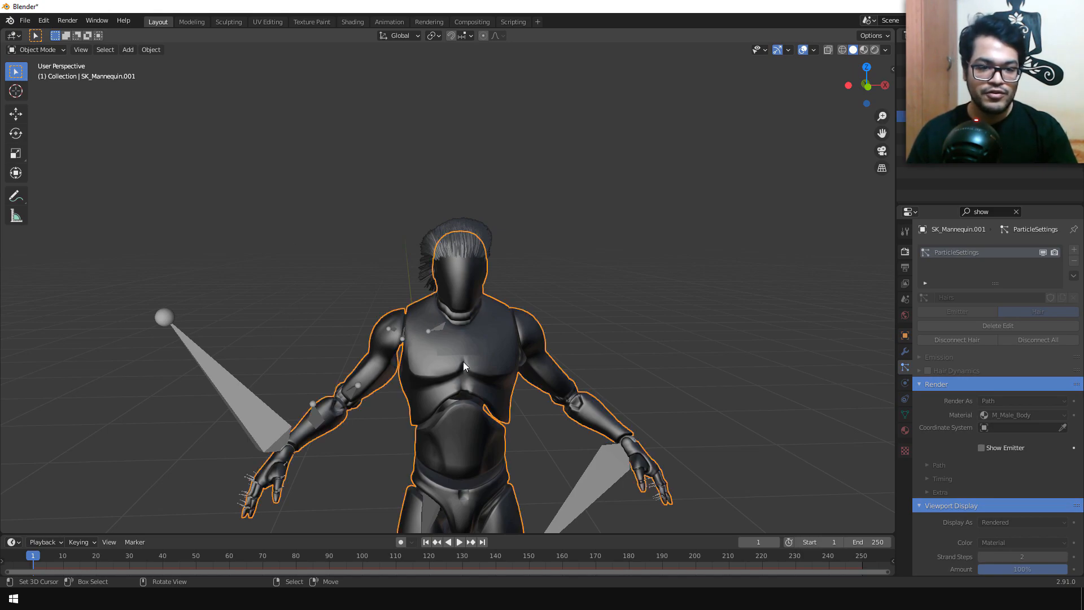
shift+click(236, 394)
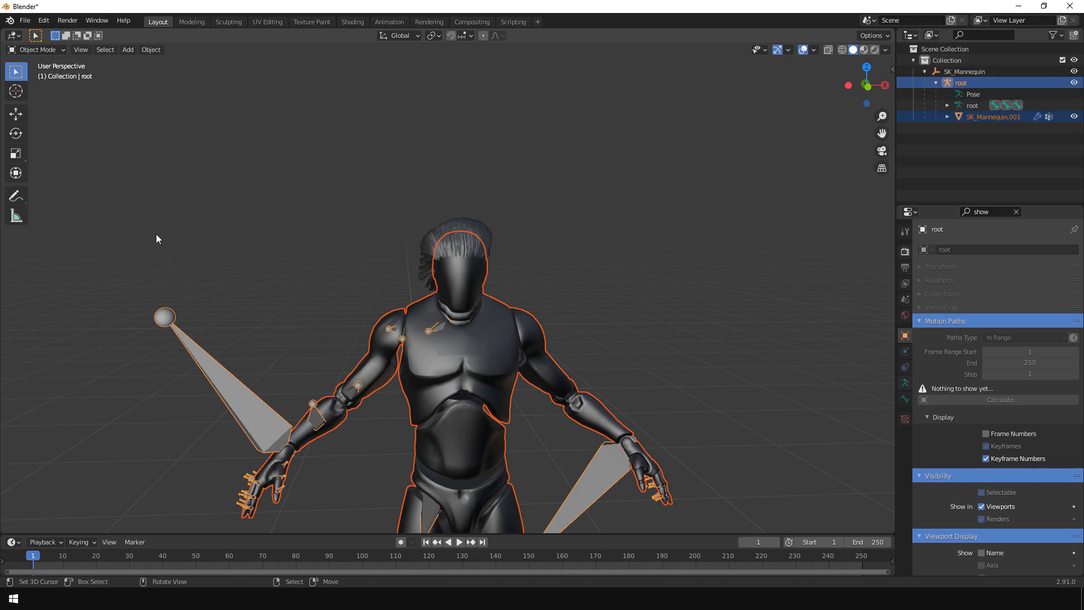
Step: Start an Alembic export as ue4 hair.abc to Downloads, with end frame 1, instancing off and only selected objects included
click(25, 21)
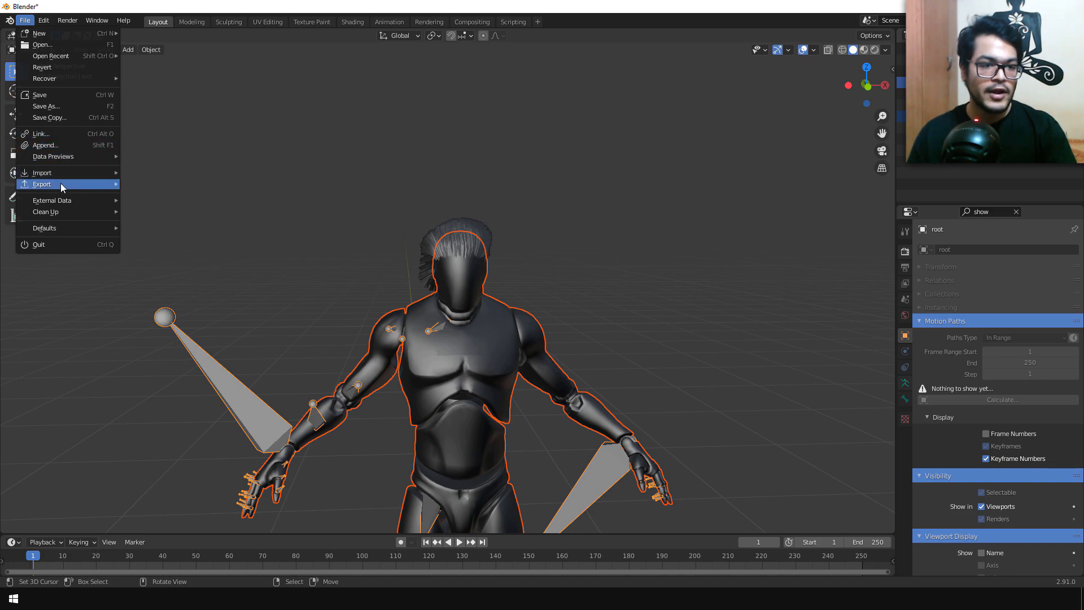
mouse_move(62, 185)
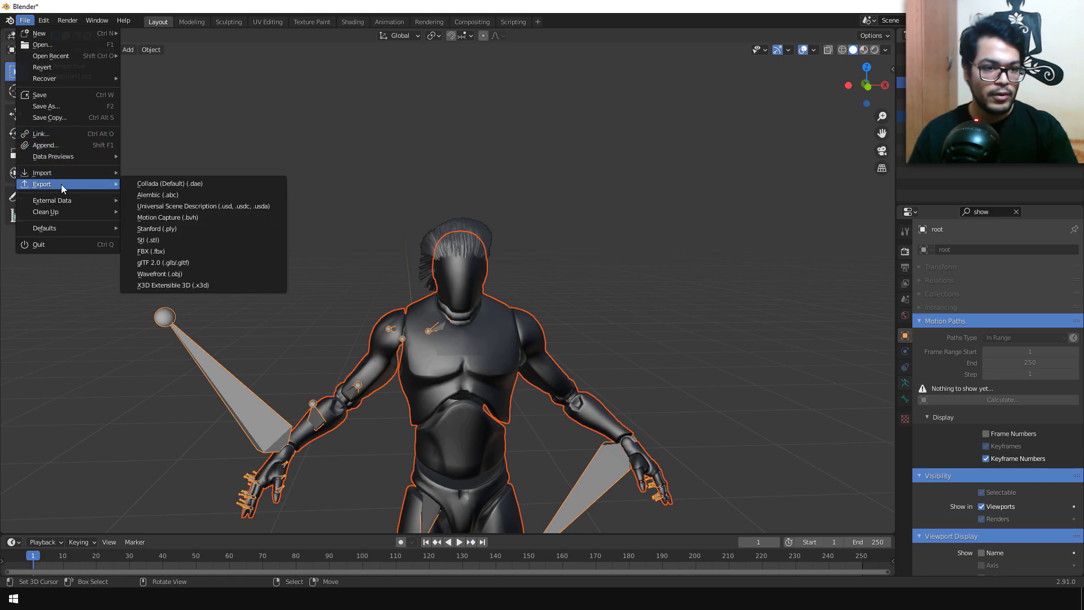
click(150, 197)
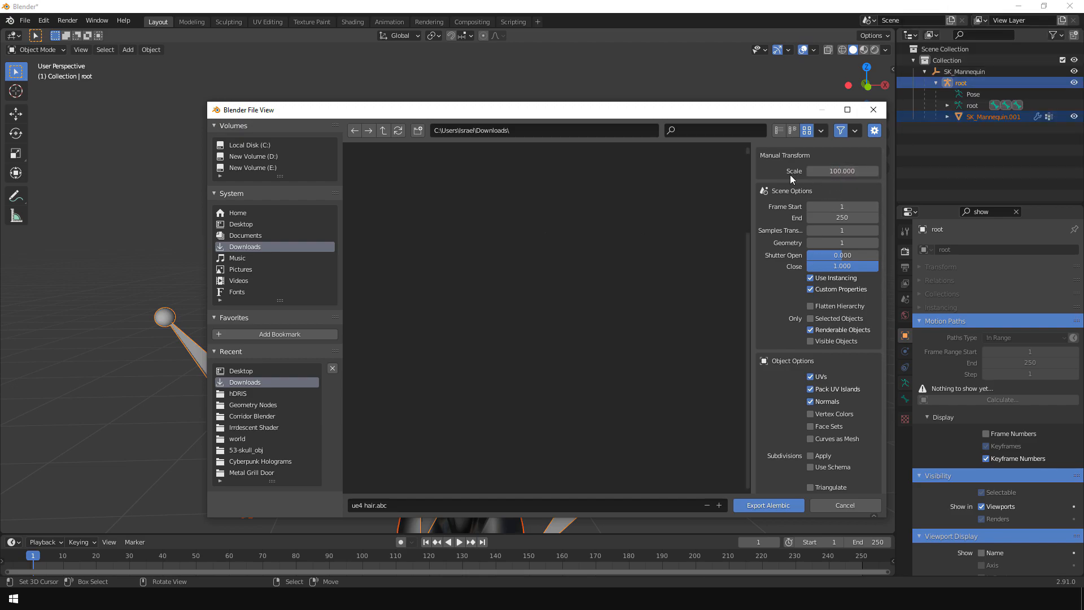
click(843, 217)
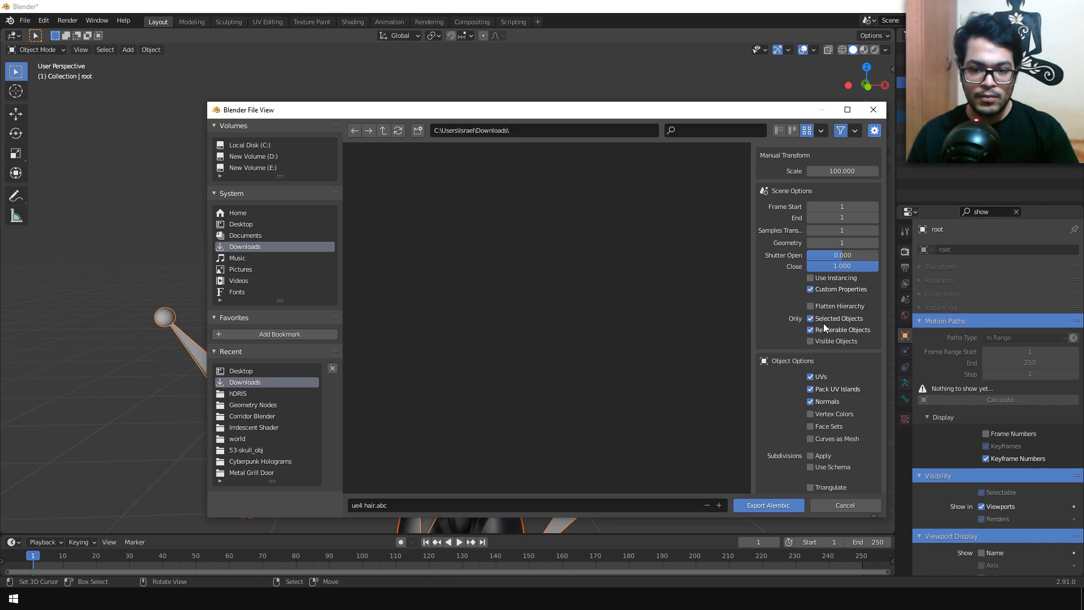
Step: Restrict the export to visible rather than renderable objects, exclude UVs and normals, and export the Alembic file
click(812, 330)
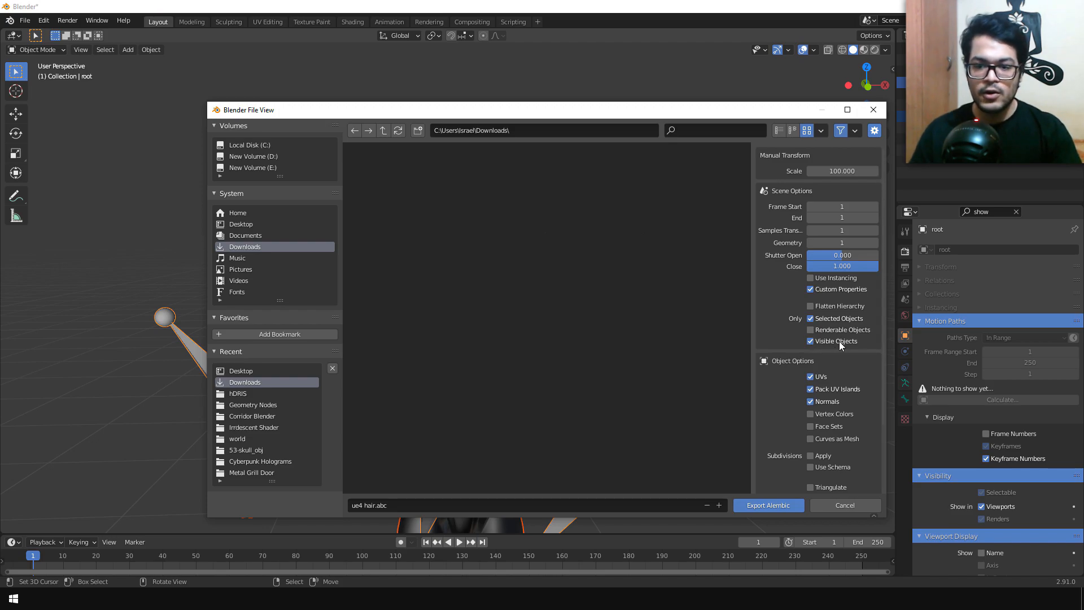
scroll(840, 344, down, 3)
click(810, 310)
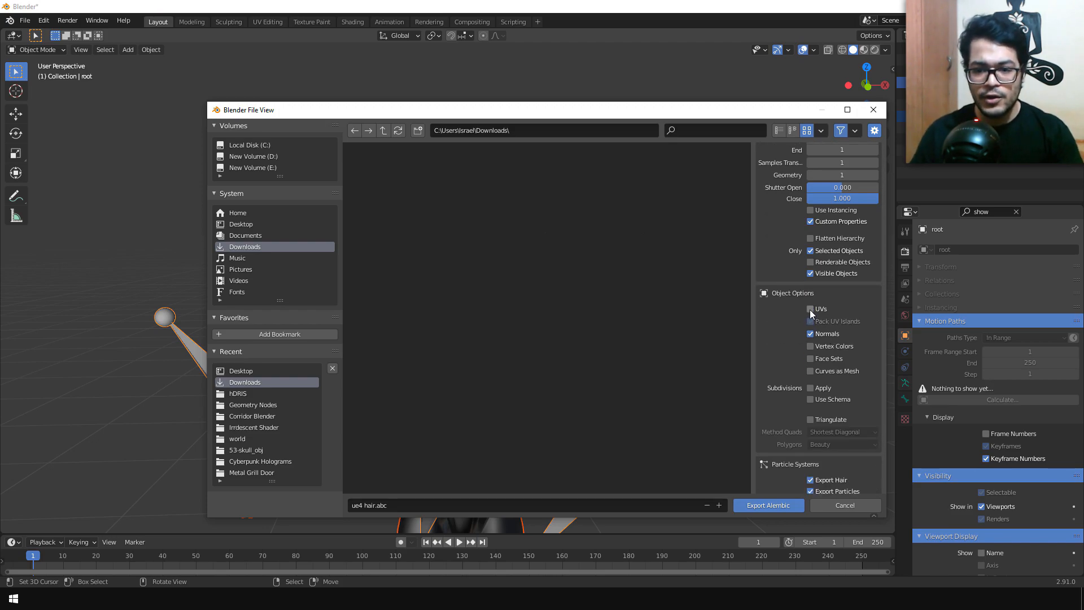
scroll(809, 331, down, 1)
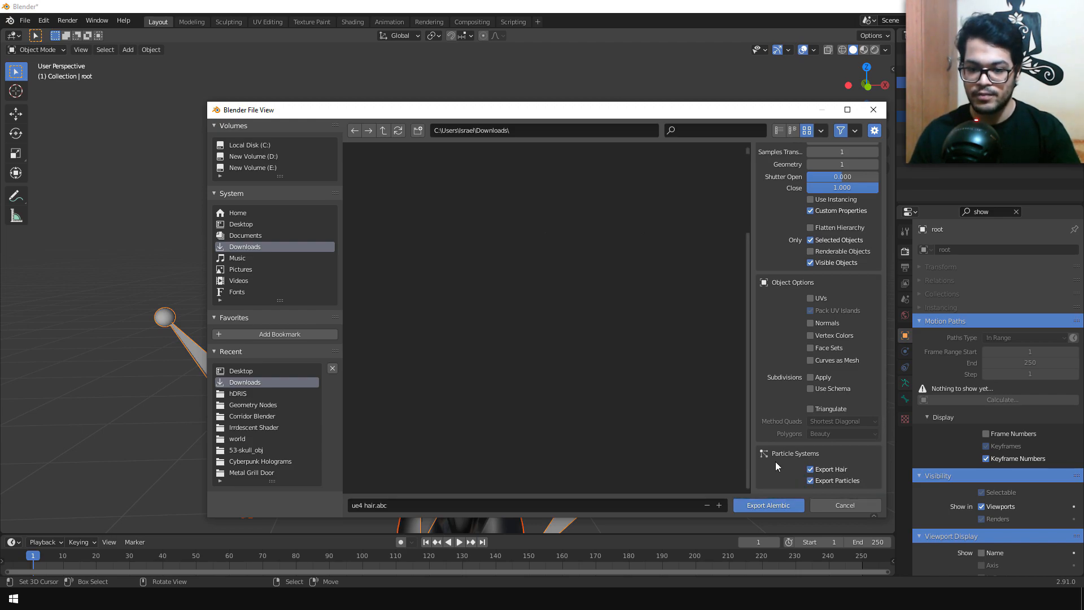
click(753, 507)
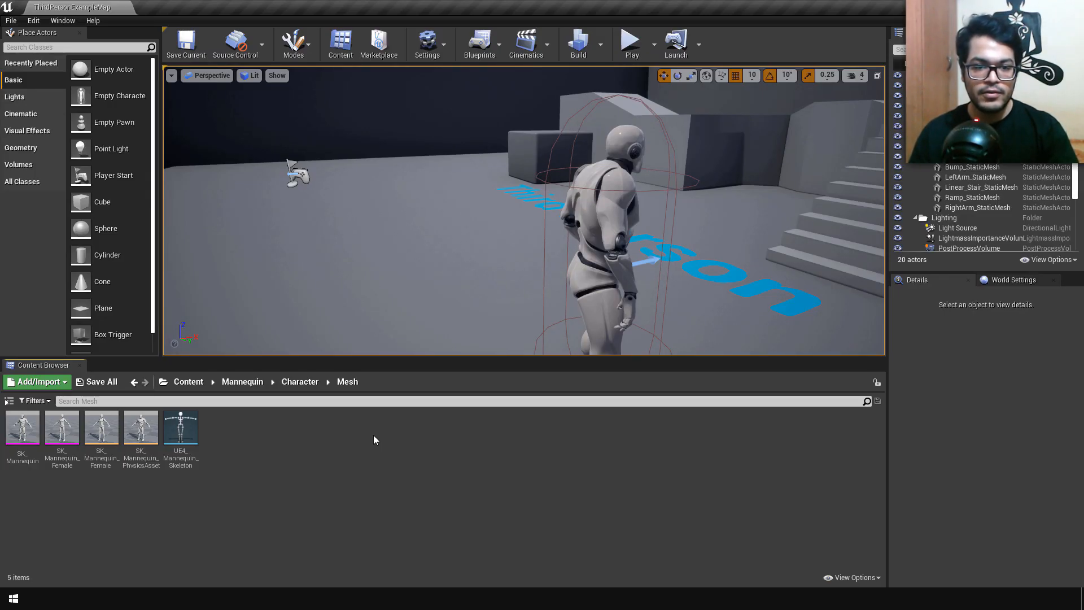
Step: Switch to Unreal Editor and search the plugins for "groom" to check that the groom plugins are enabled
click(441, 49)
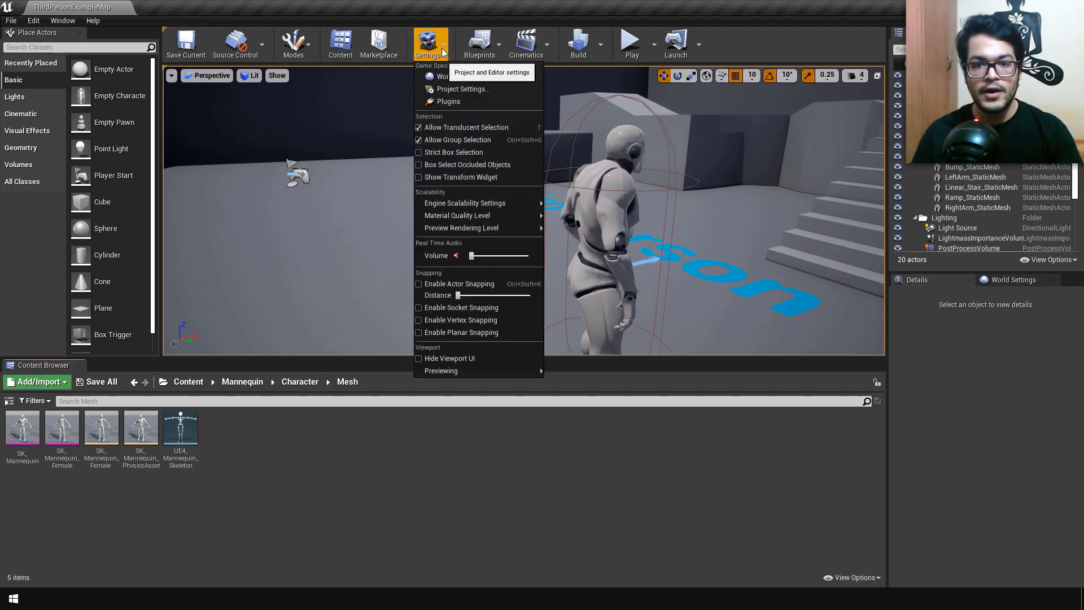
click(455, 100)
text(groom)
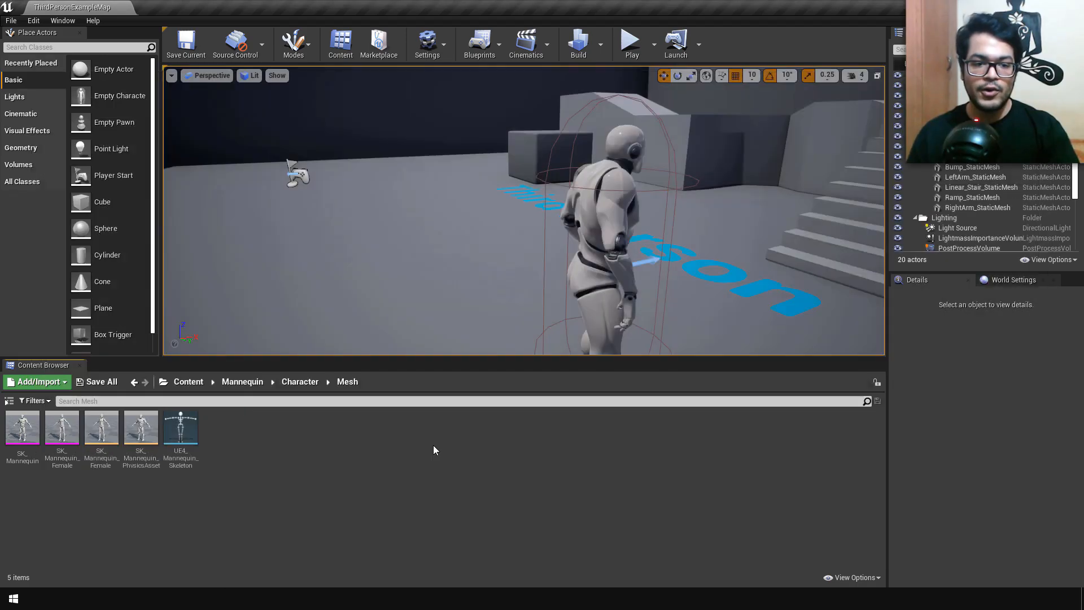
Step: Import ue4 hair.abc from Downloads into the Mesh folder as a groom and open the asset to inspect it
right_click(434, 448)
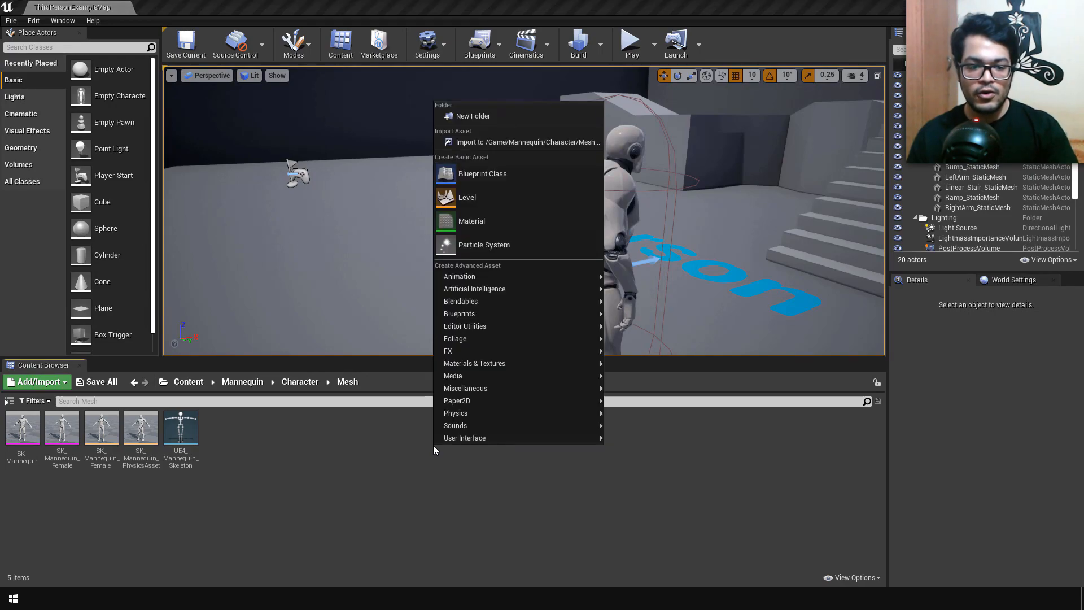
click(509, 145)
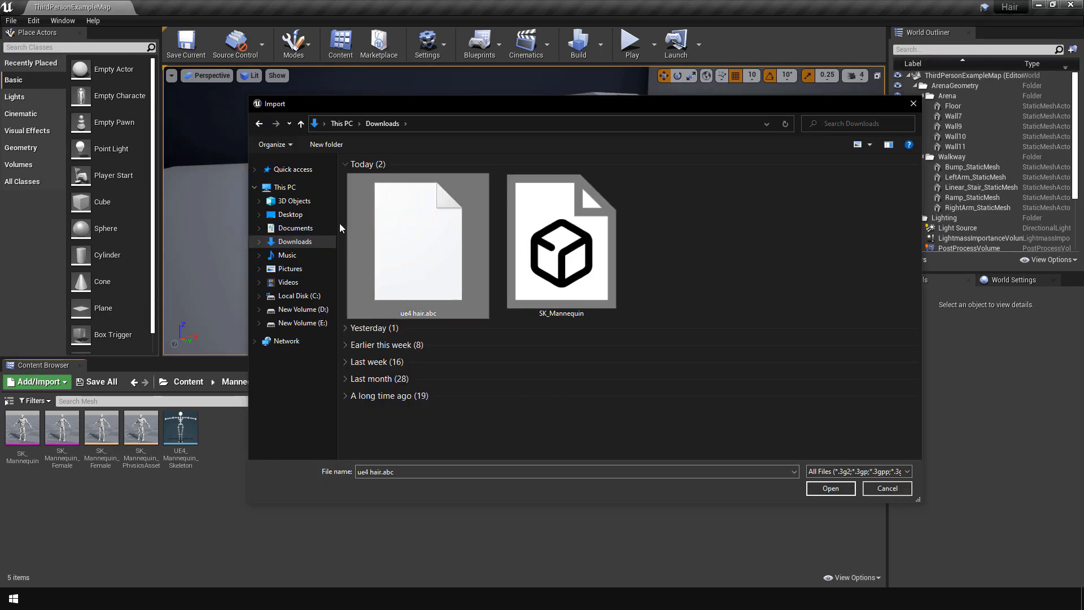
click(830, 488)
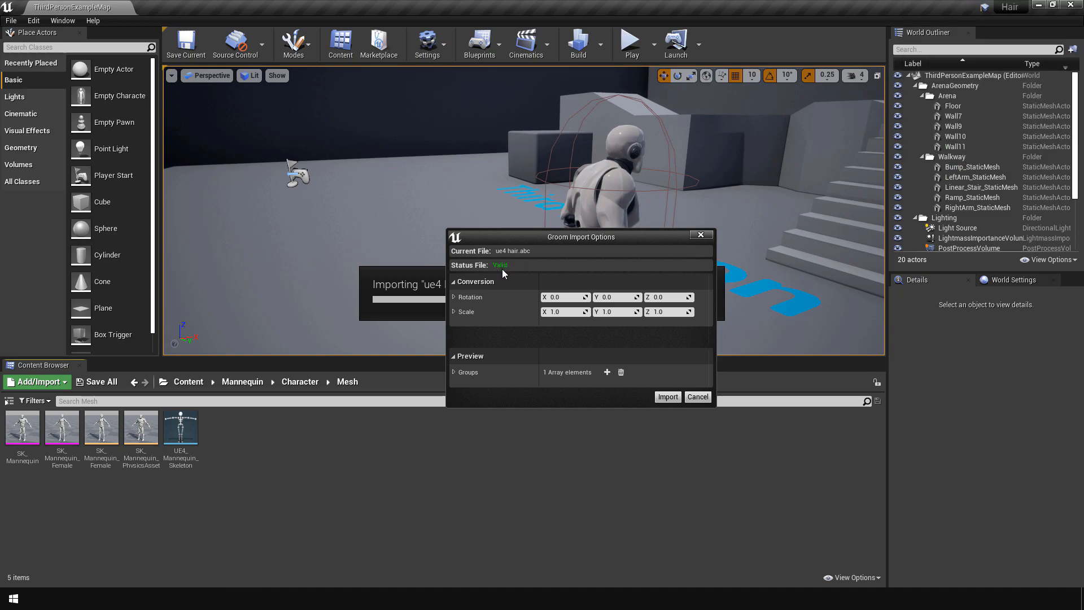
click(667, 397)
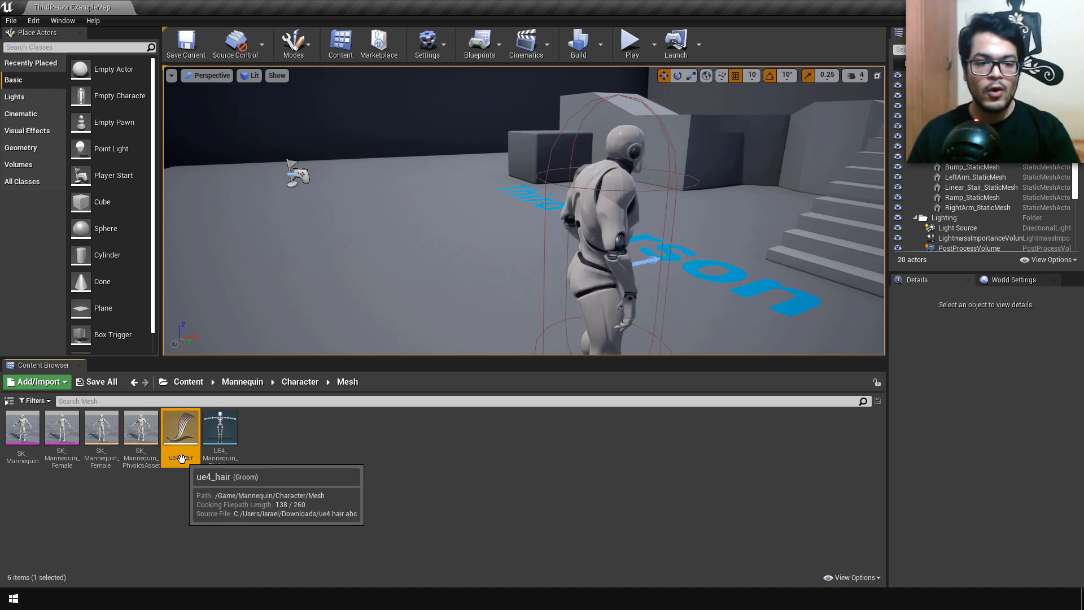
double_click(182, 434)
mouse_move(317, 374)
mouse_down()
mouse_move(249, 316)
mouse_move(372, 345)
mouse_move(283, 429)
mouse_move(327, 441)
mouse_move(396, 361)
mouse_move(294, 429)
mouse_move(338, 350)
mouse_move(305, 395)
mouse_move(319, 375)
mouse_up()
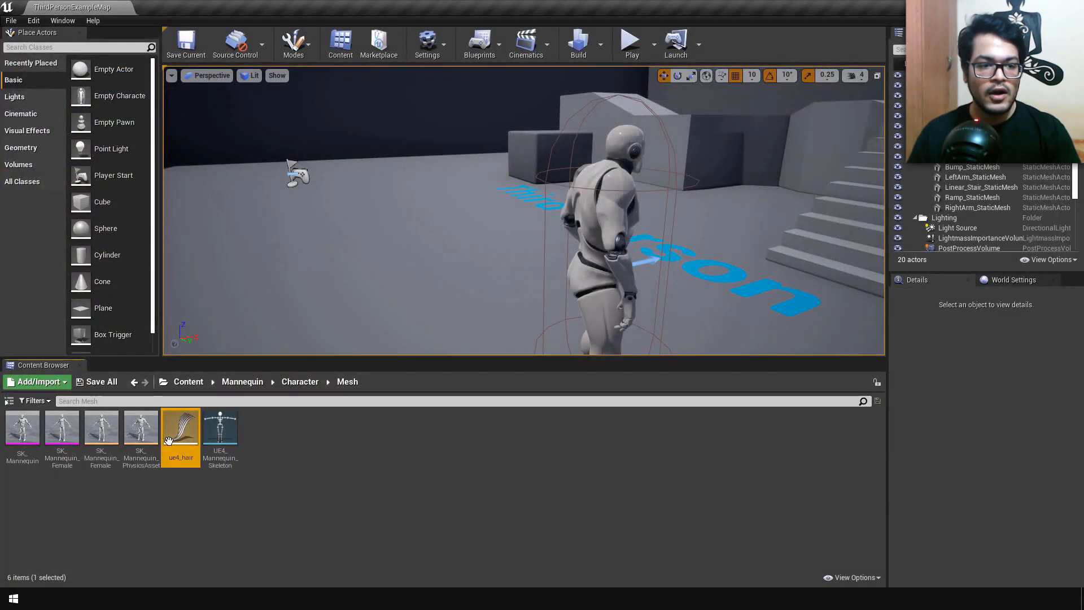
Step: Reimport the ue4_hair groom from ue4 hair.abc with X rotation 90 and Y scale -1
right_click(168, 438)
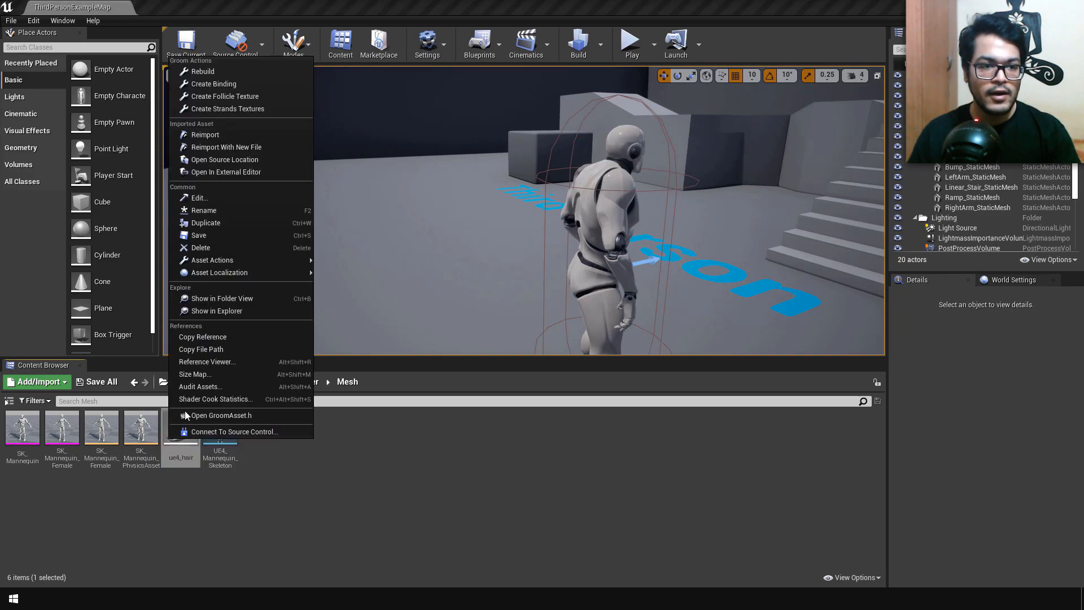
click(243, 147)
click(435, 215)
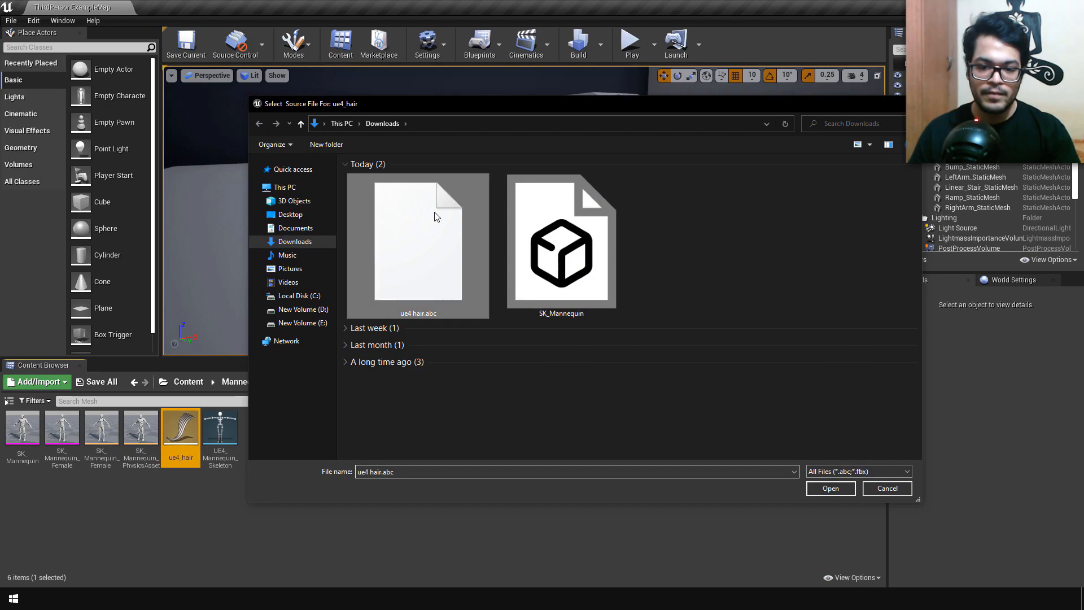
click(831, 489)
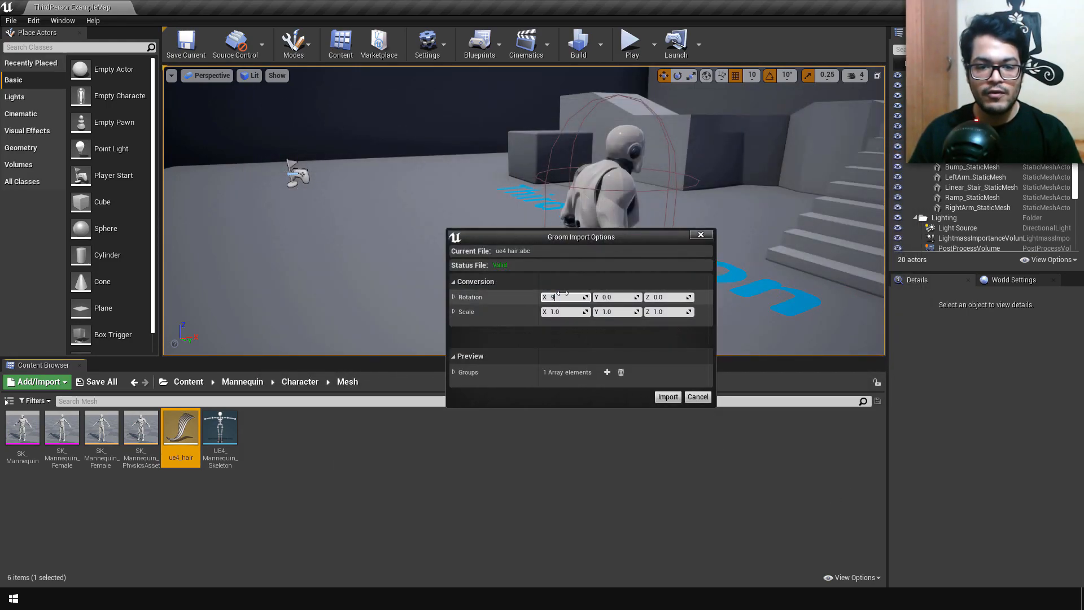
click(620, 312)
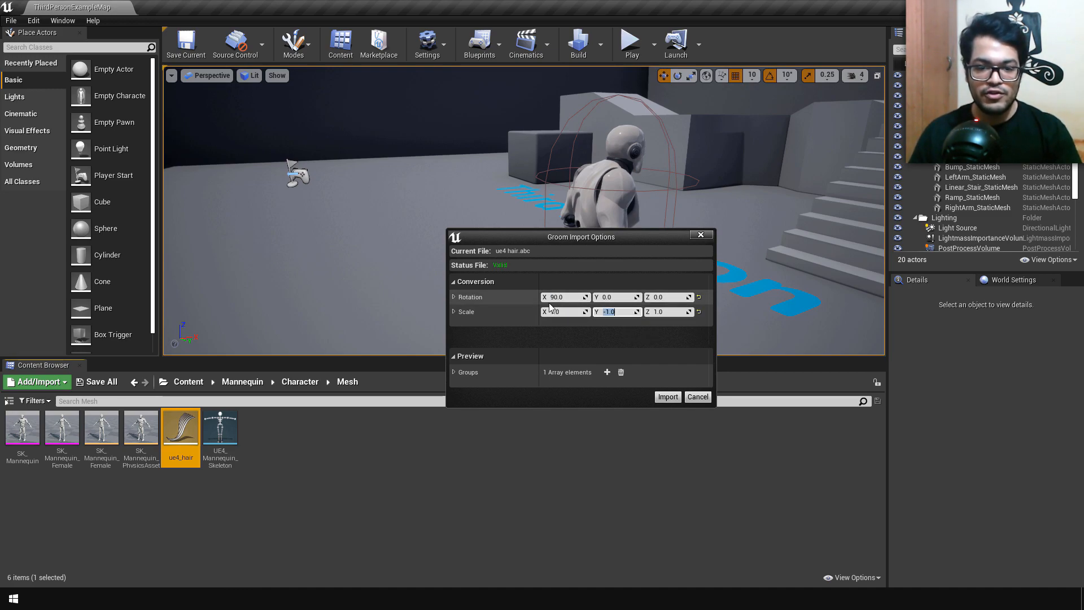
click(667, 396)
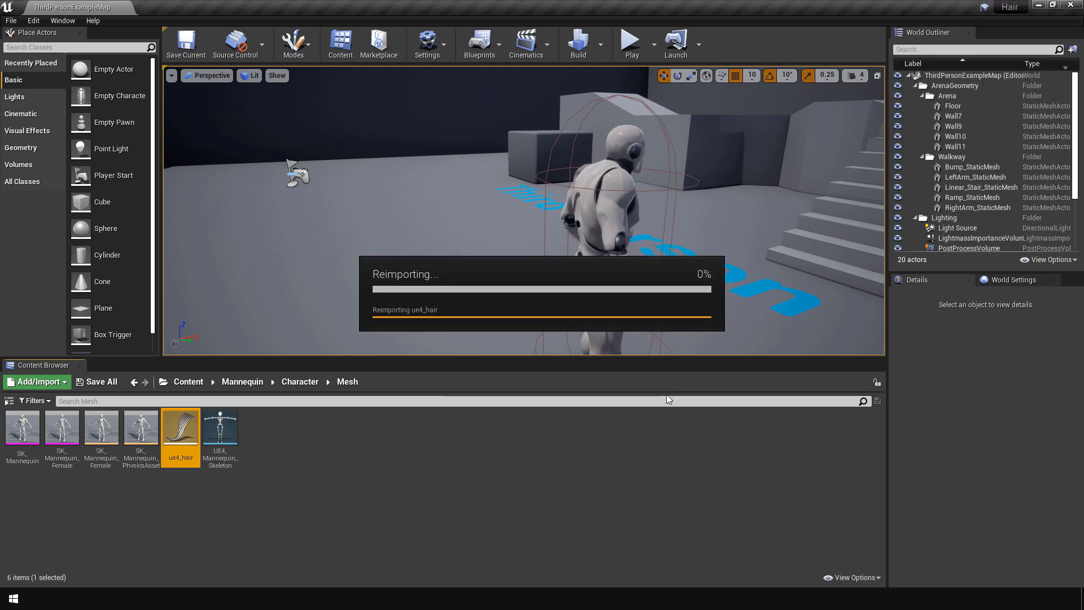
Step: Open the ue4_hair groom and set its strands' Hair Width to 0.6
double_click(189, 433)
drag(266, 327, 282, 305)
drag(362, 458, 377, 459)
text(.6)
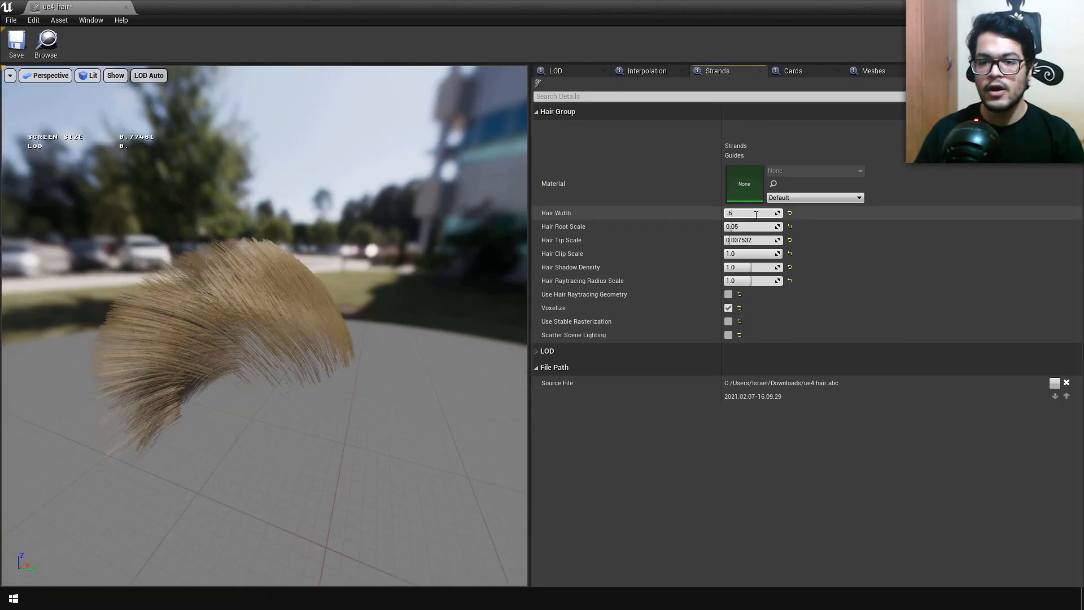
key(Return)
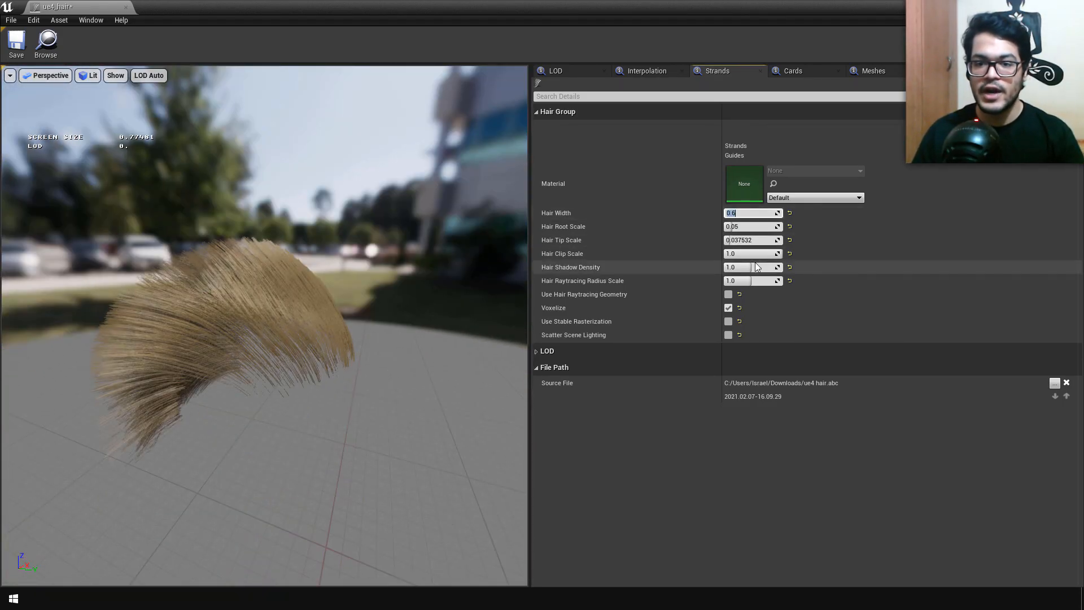
Step: Raise the Hair Tip Scale to about 0.10 and the Hair Root Scale to about 0.08, and save the groom
drag(751, 240, 776, 240)
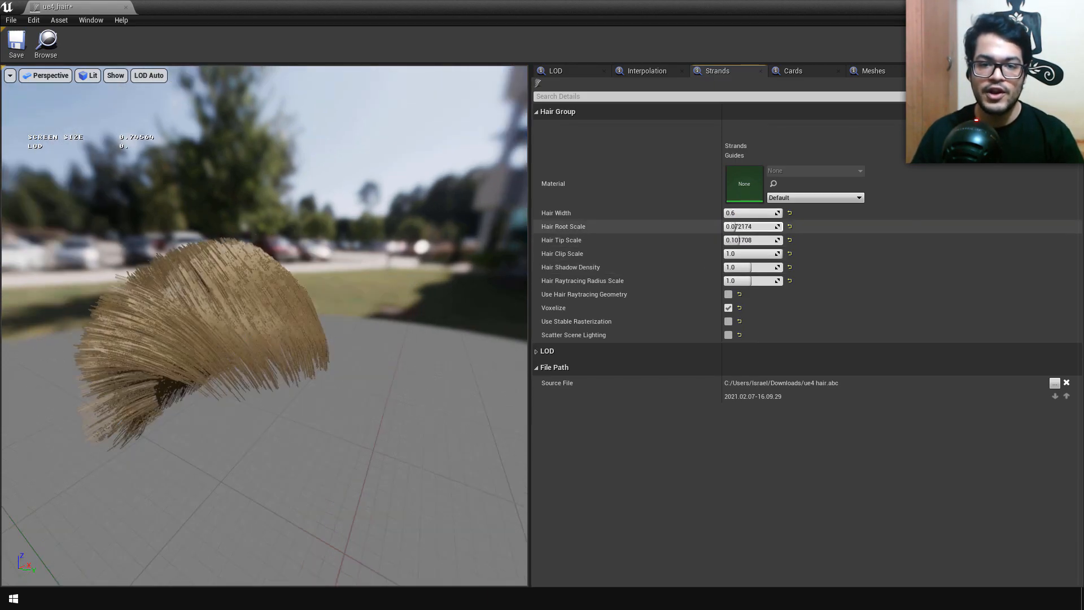
drag(734, 227, 739, 226)
drag(384, 339, 522, 345)
drag(271, 327, 294, 365)
click(16, 42)
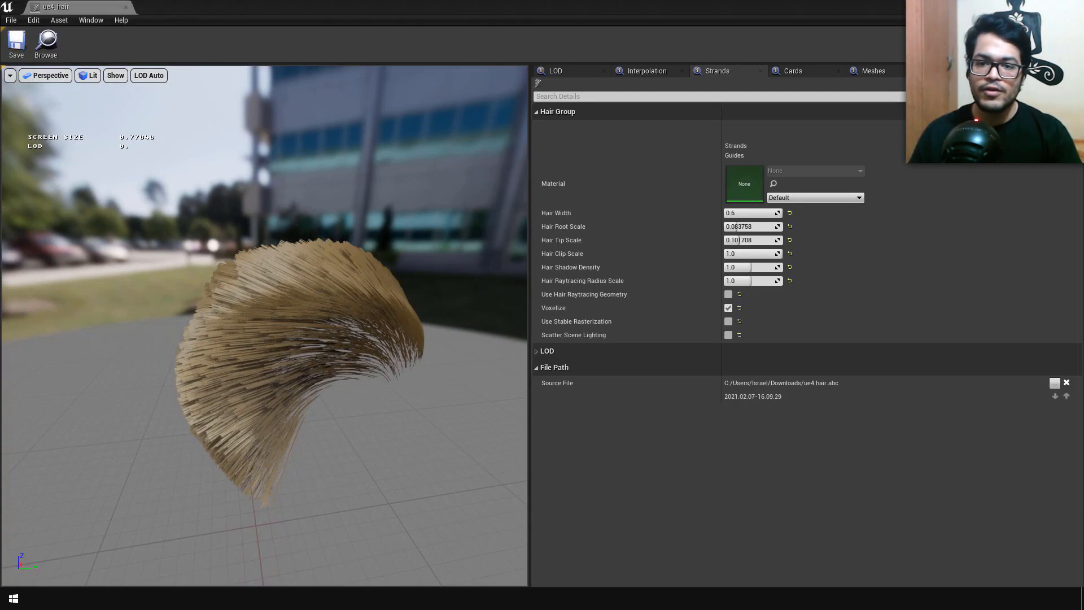
click(1030, 71)
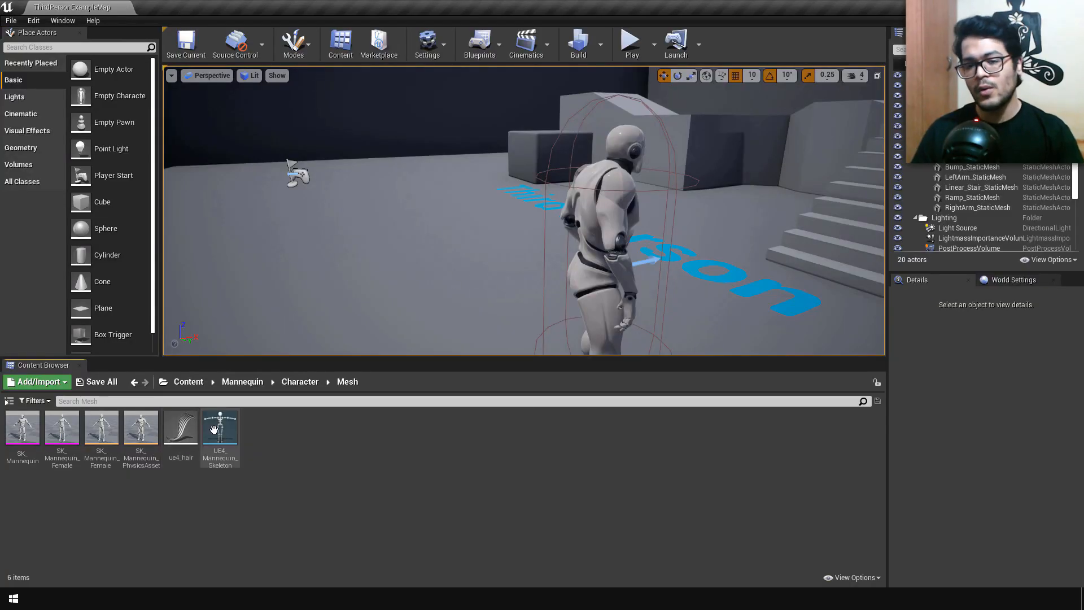
Step: Select the ThirdPersonCharacter in the level and open its blueprint for editing
click(627, 174)
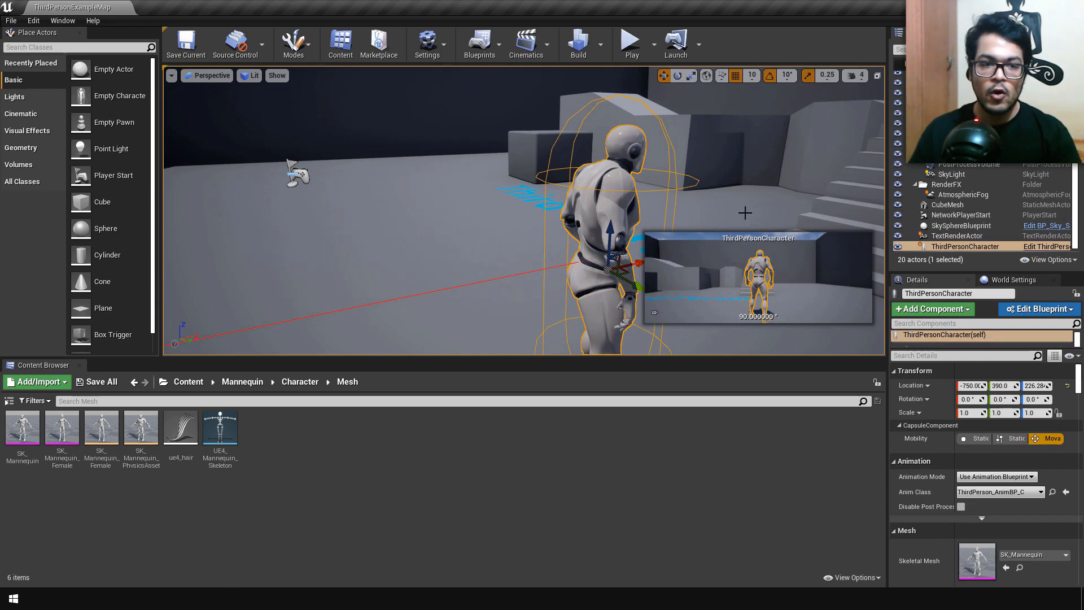
click(1060, 309)
click(1010, 333)
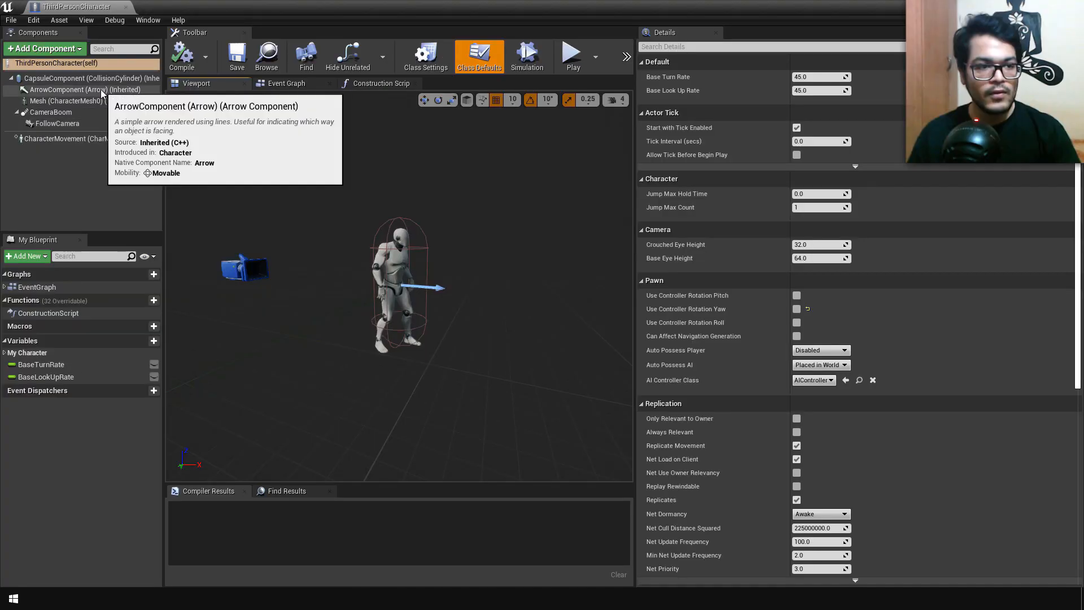
Step: Add a Groom component under the character's Mesh component, then compile and save the blueprint
click(142, 101)
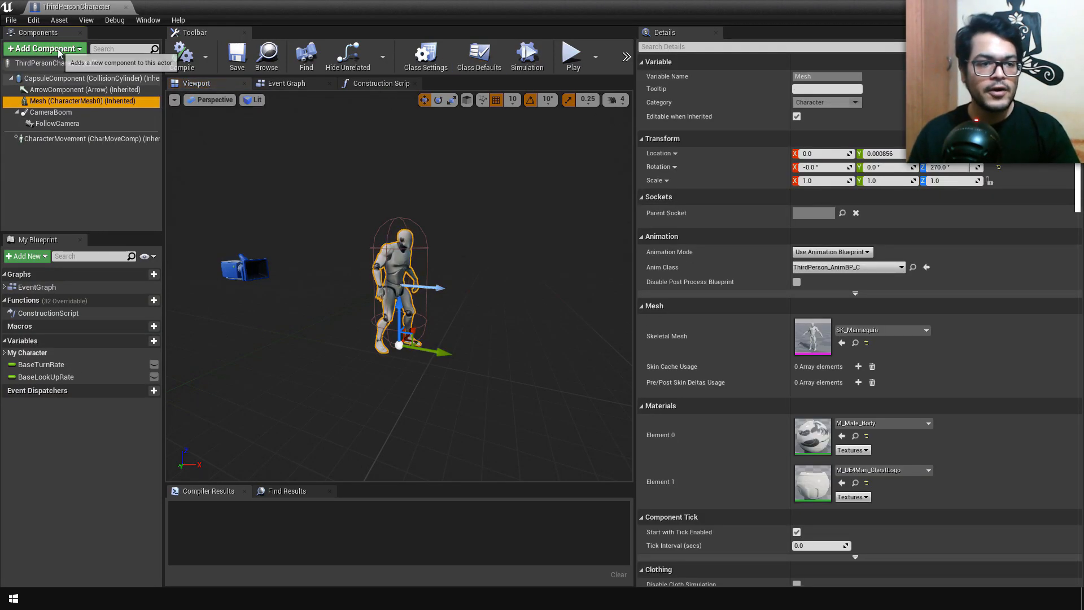
click(58, 50)
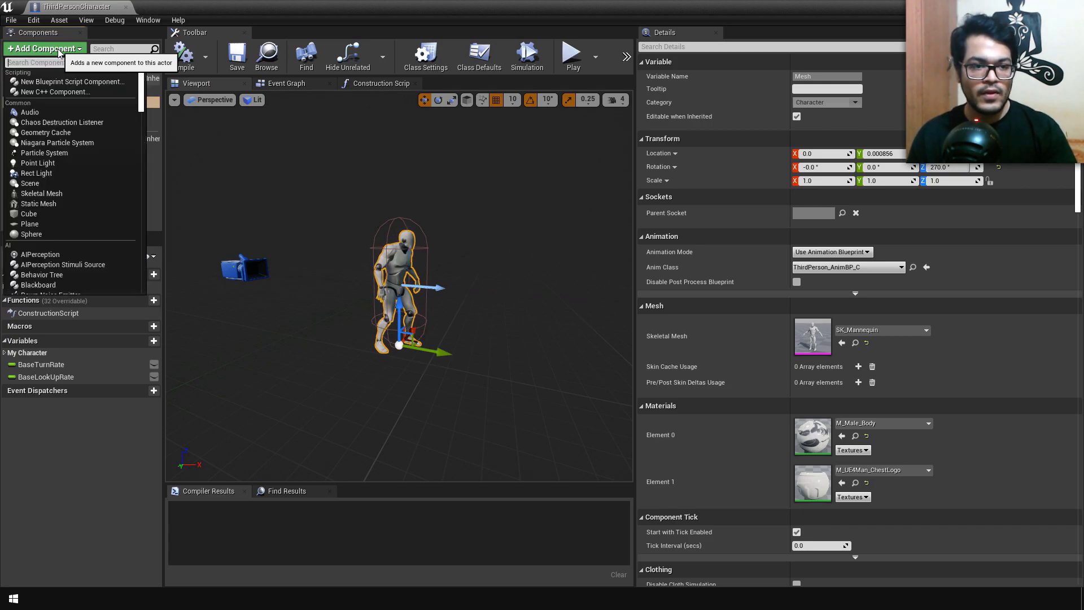
text(groo)
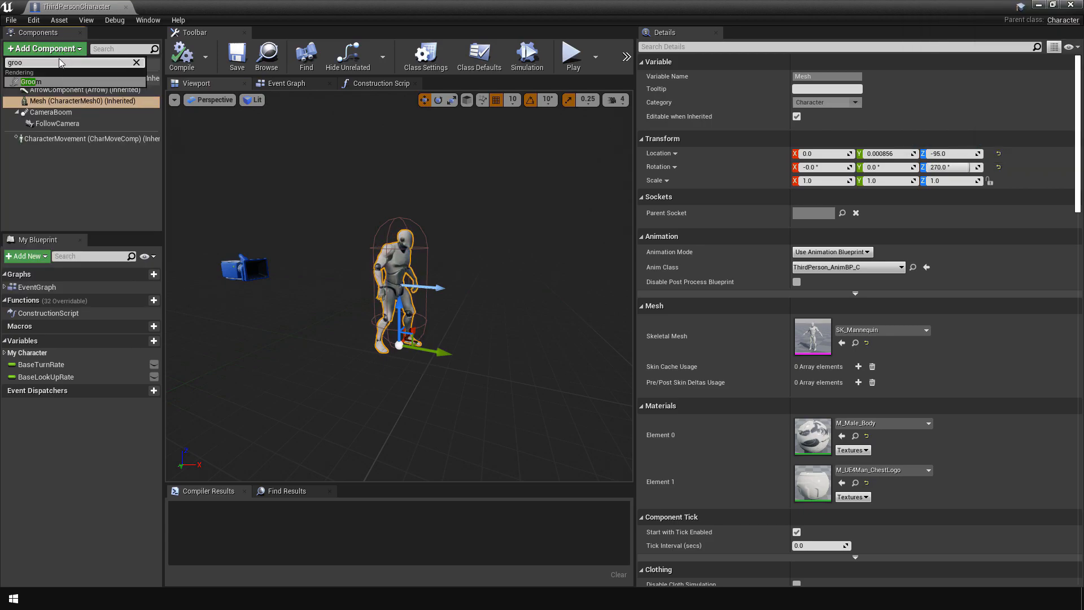
click(56, 82)
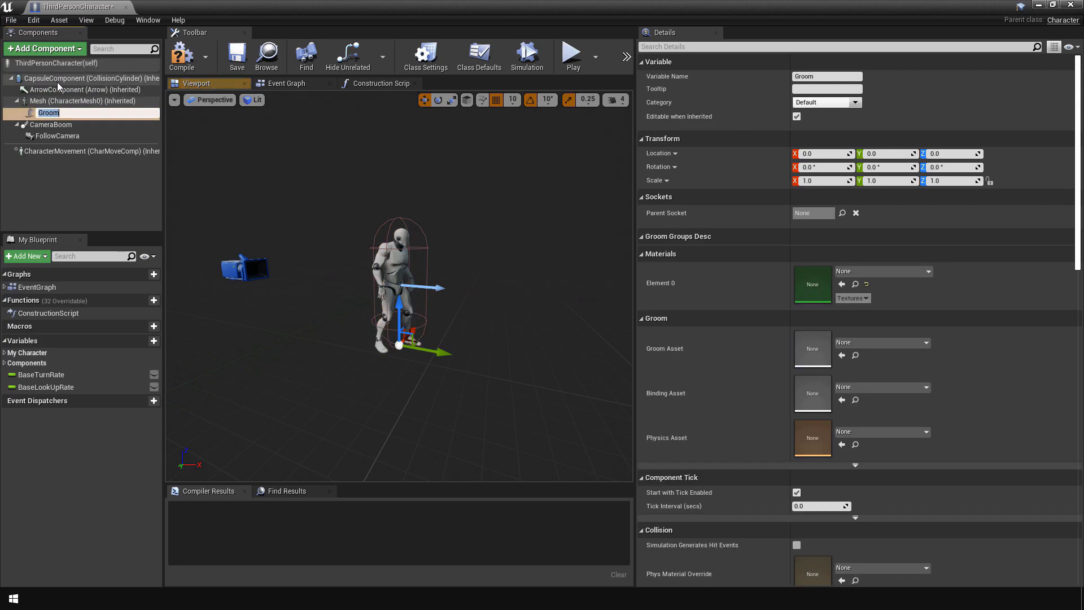
click(78, 164)
click(46, 112)
click(182, 57)
click(236, 65)
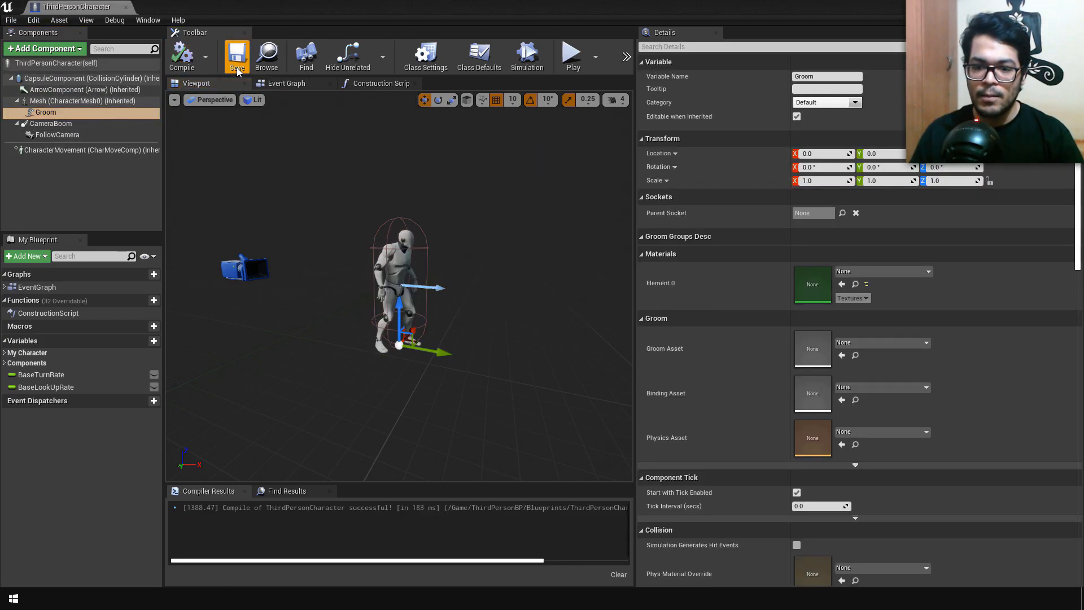
click(47, 113)
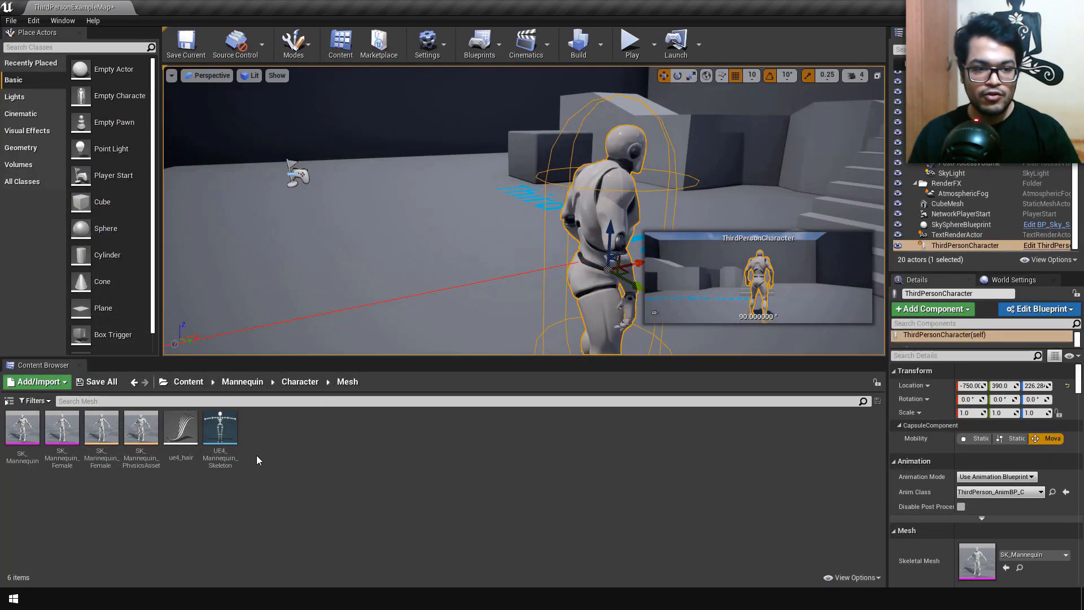
Step: Create a groom binding for ue4_hair with SK_Mannequin as the target skeletal mesh, and close the binding's editor
right_click(183, 441)
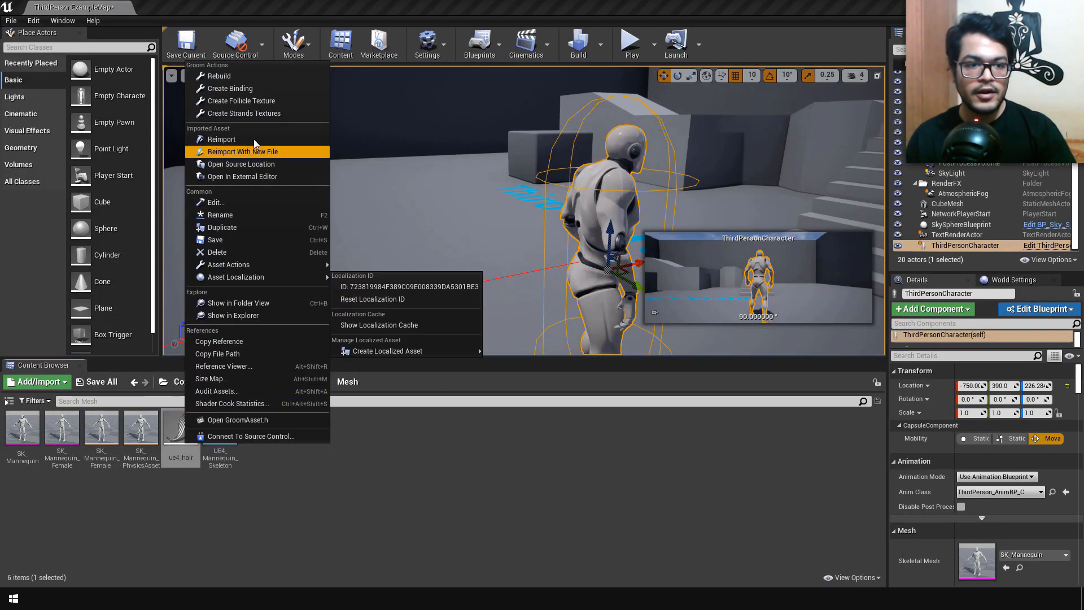
click(257, 90)
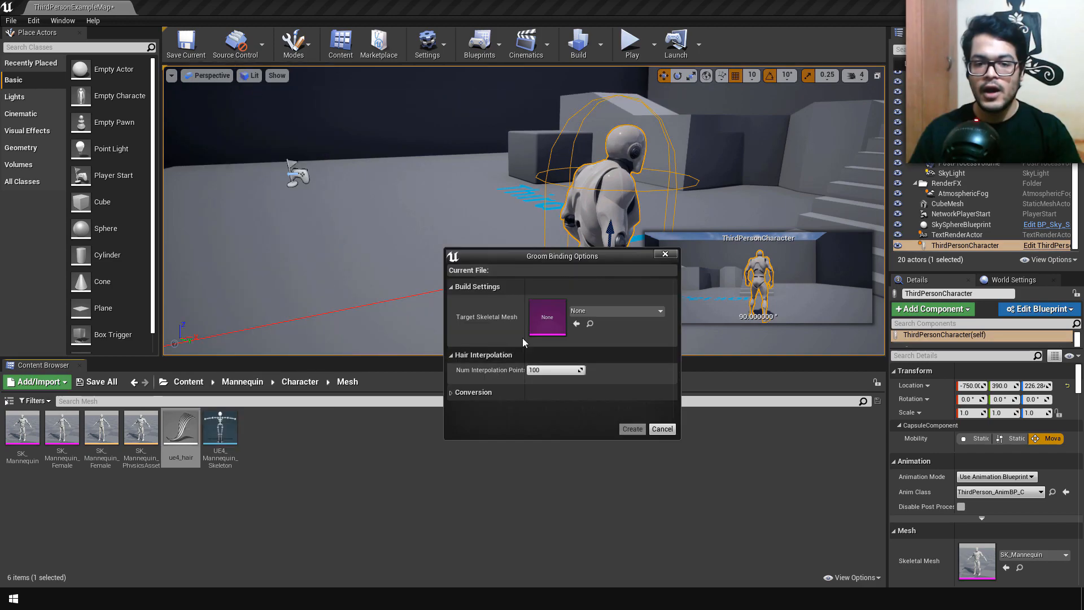
click(604, 310)
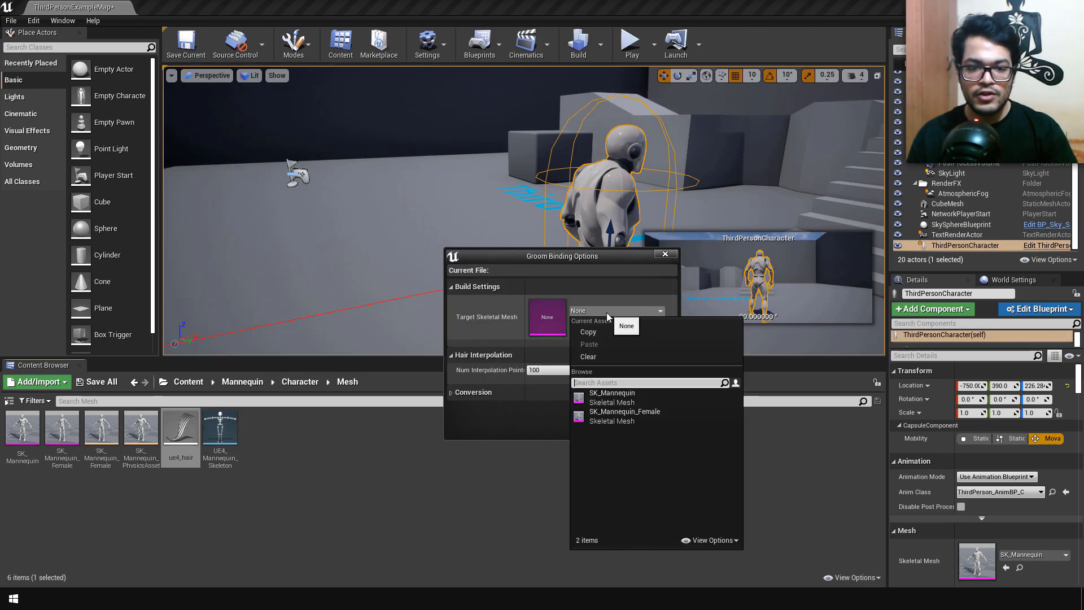
click(612, 397)
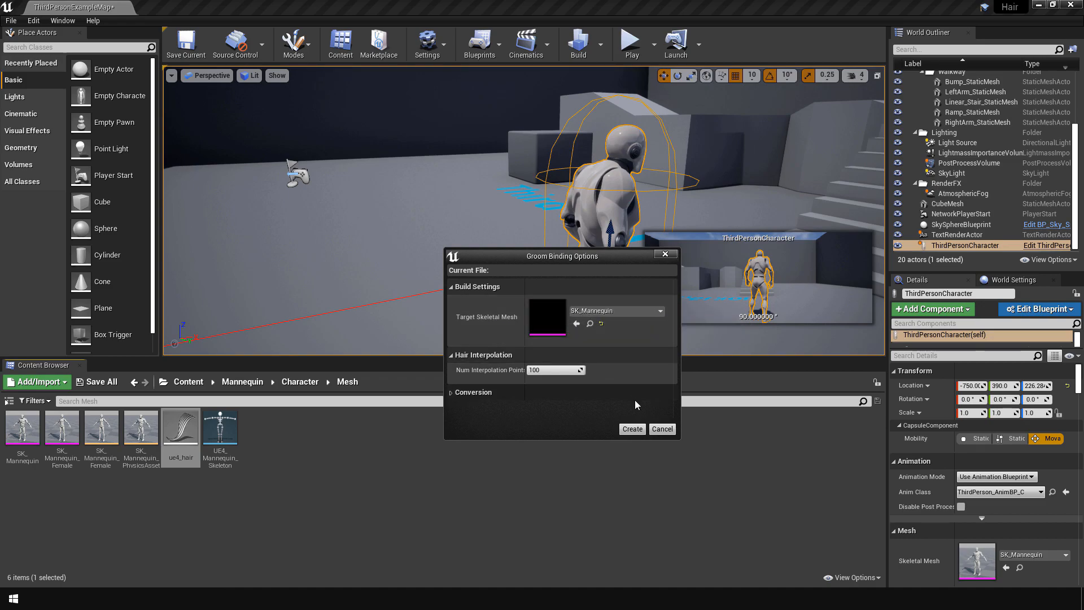
click(633, 429)
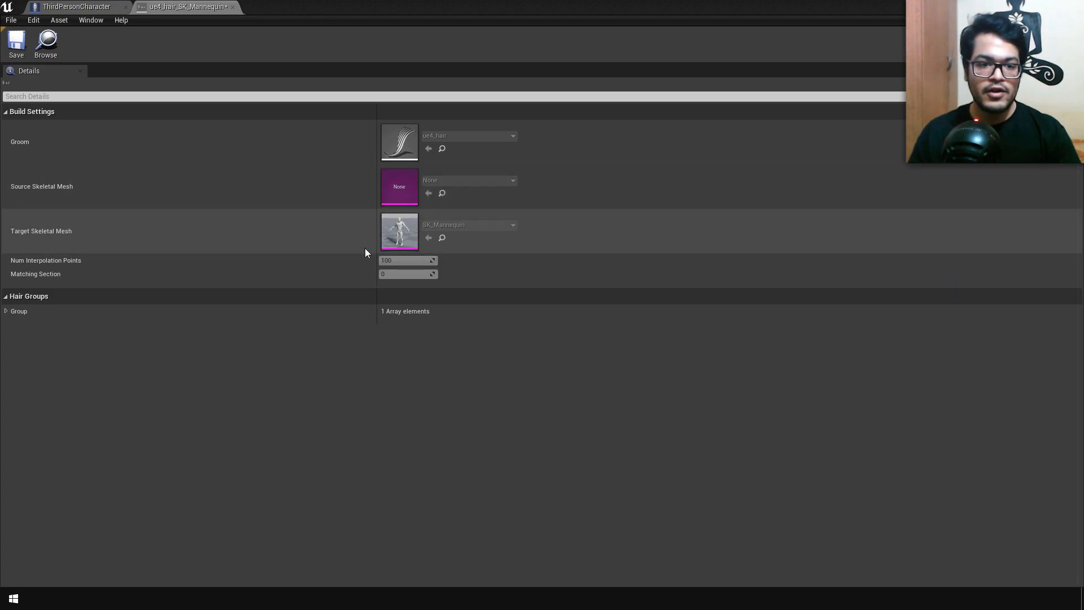
click(233, 8)
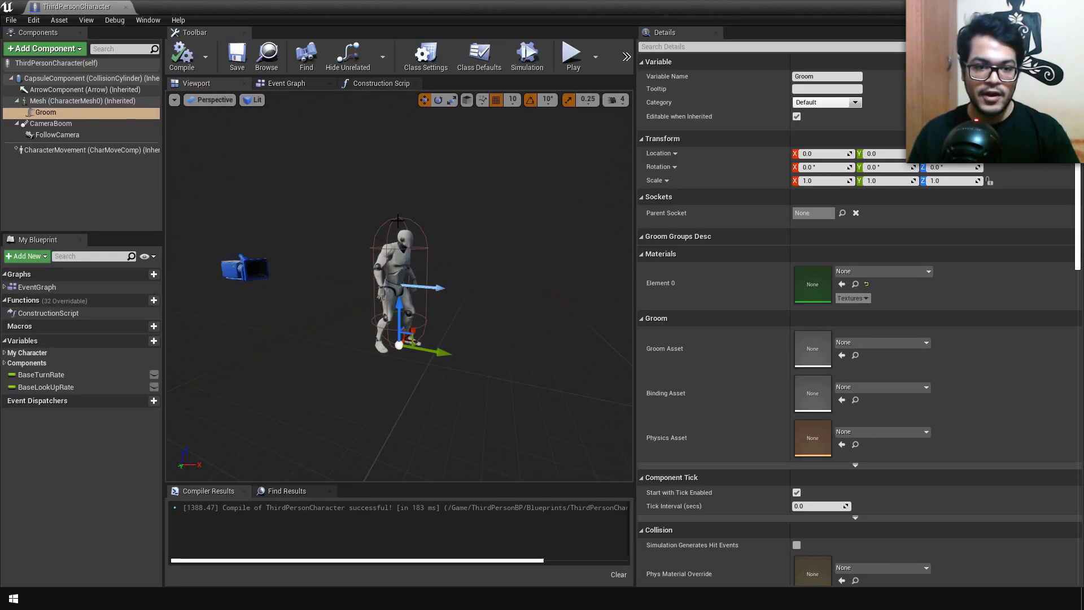
Step: Assign ue4_hair_SK_Mannequin_Binding as the Groom component's binding asset
click(866, 384)
click(876, 236)
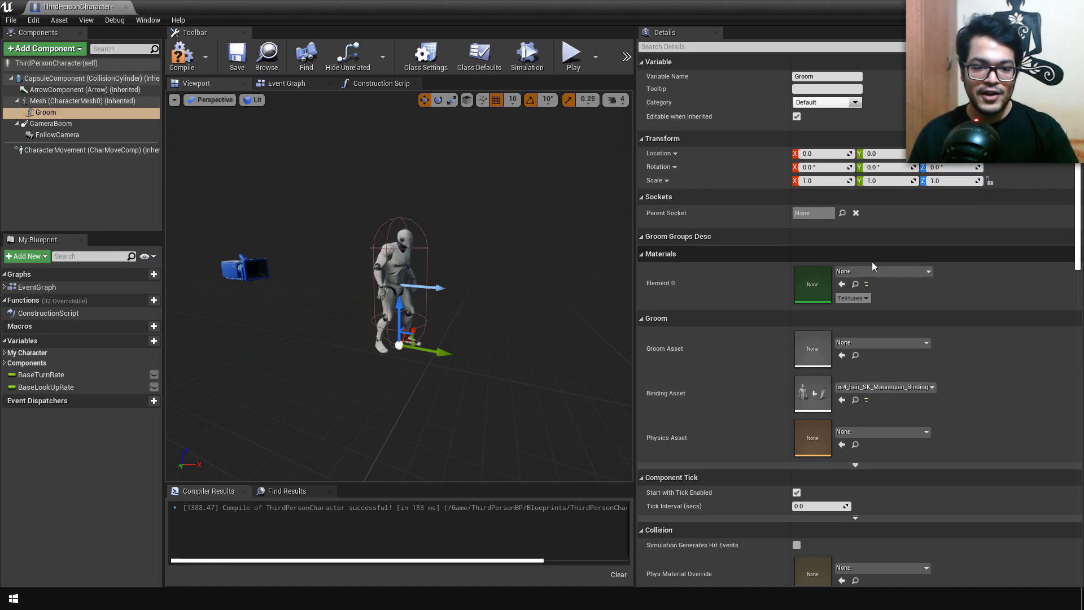
Step: Assign ue4_hair as the Groom component's groom asset and inspect the hair on the character's head
click(859, 342)
click(868, 187)
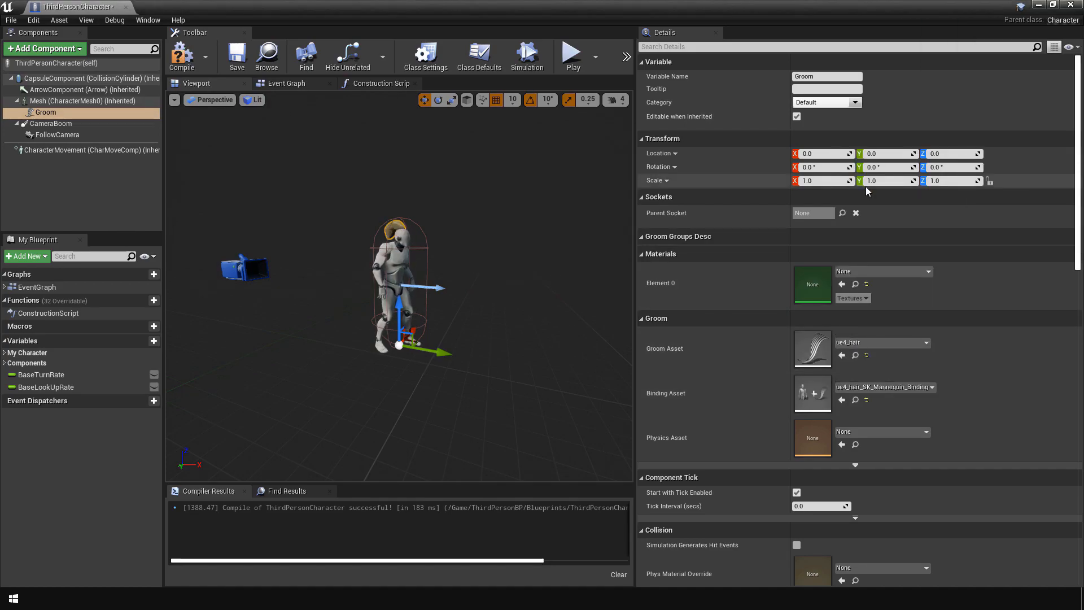
drag(432, 303, 446, 282)
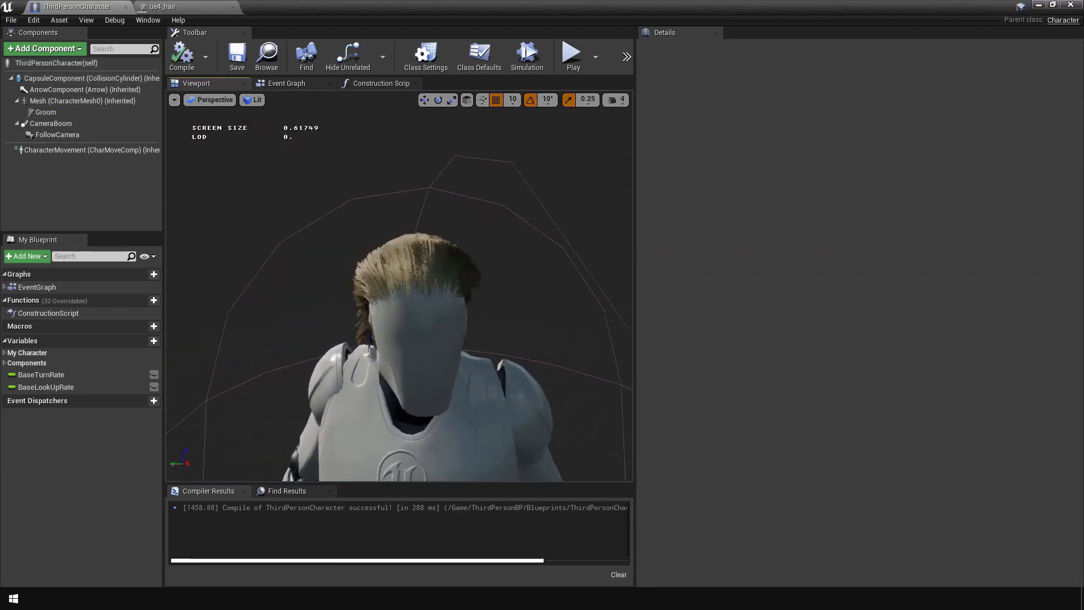
right_drag(399, 285, 531, 283)
right_drag(434, 353, 350, 353)
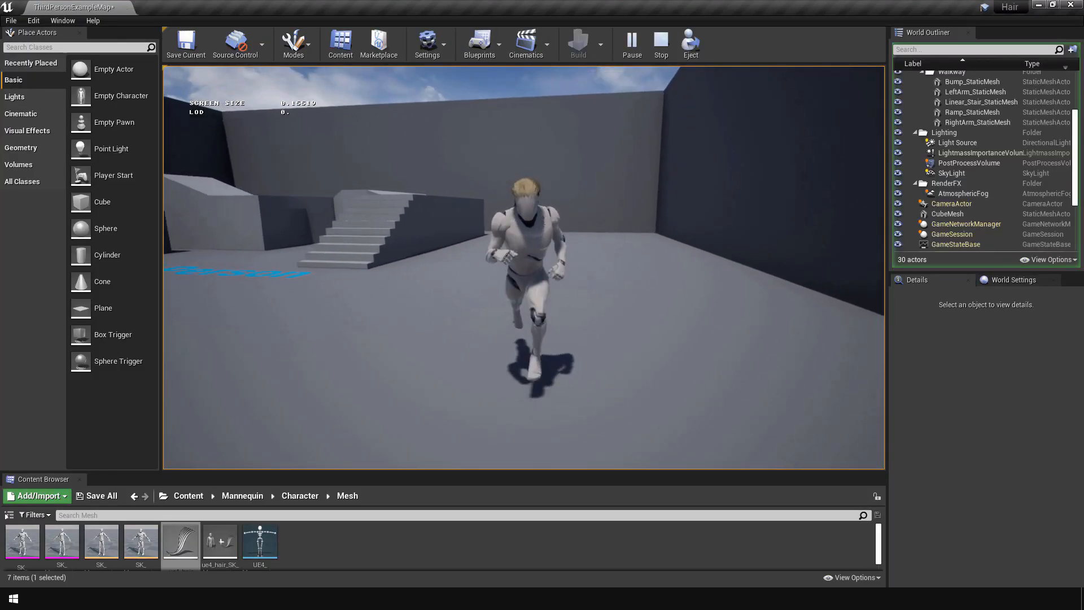
Step: Run the character around the level in play mode to check how the attached hair follows the head
key(s)
key(a)
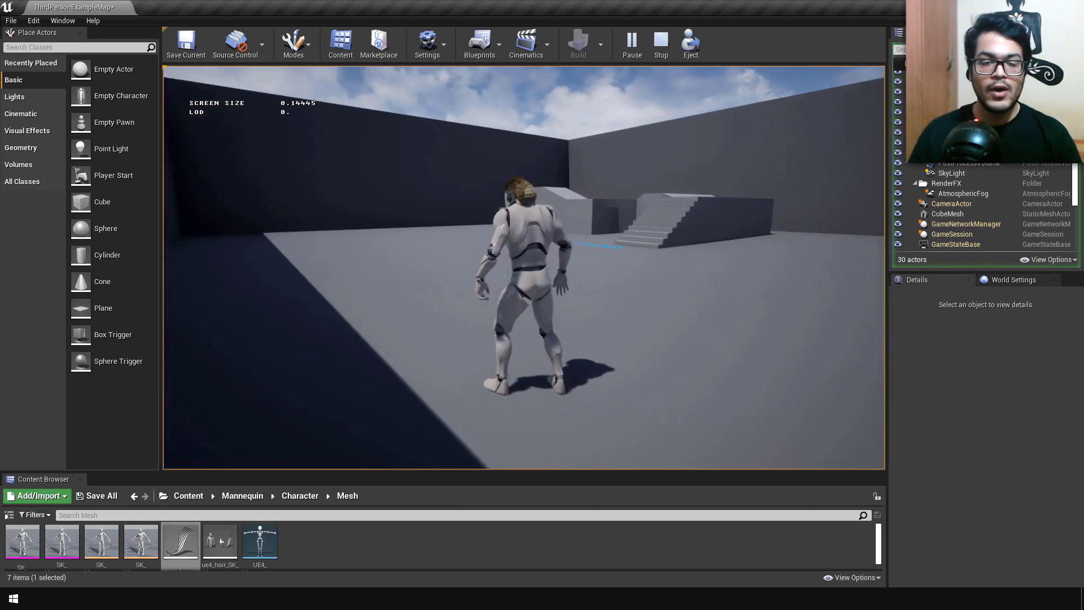
key(a)
key(s)
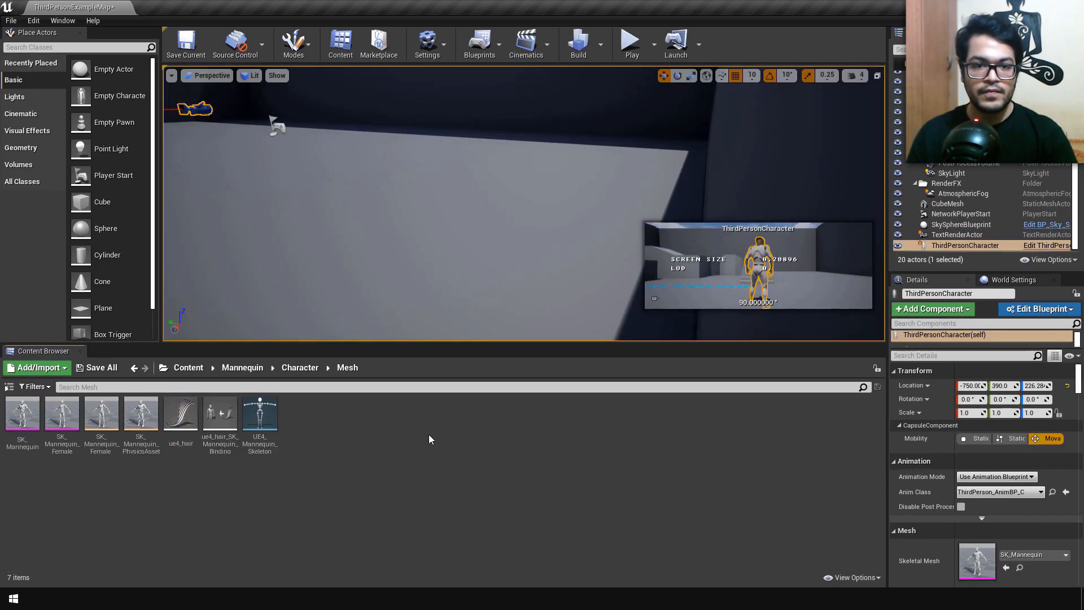
Step: Create a material named Hair in the Mannequin's Mesh folder and open it for editing
right_click(428, 435)
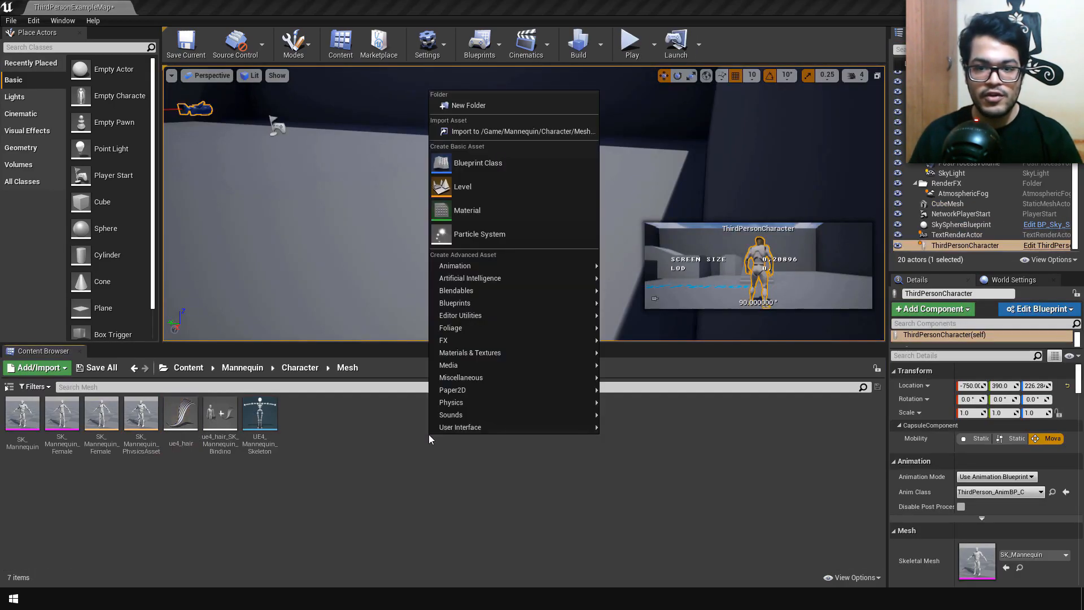
click(485, 208)
text(Hair)
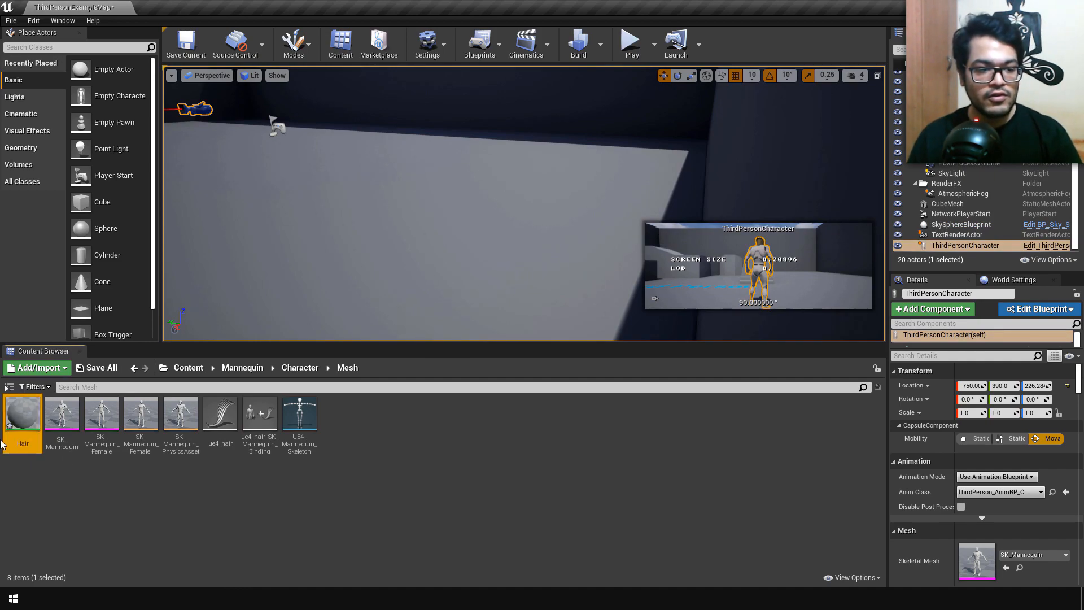
double_click(18, 409)
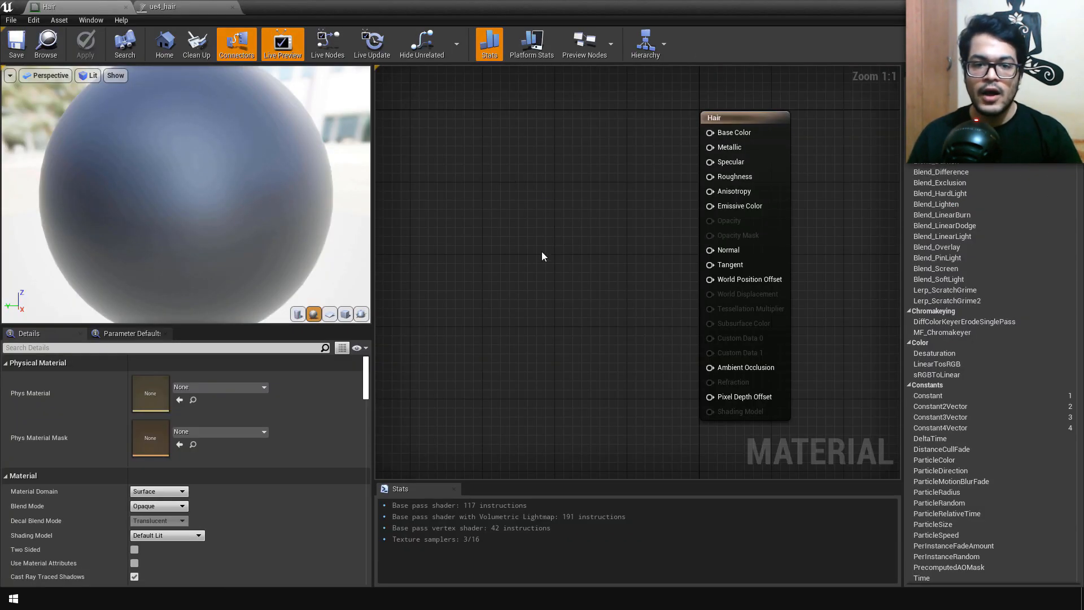
Step: Add a VectorParameter node to the Hair material and connect its output to Base Color
right_click(558, 188)
text(vector para)
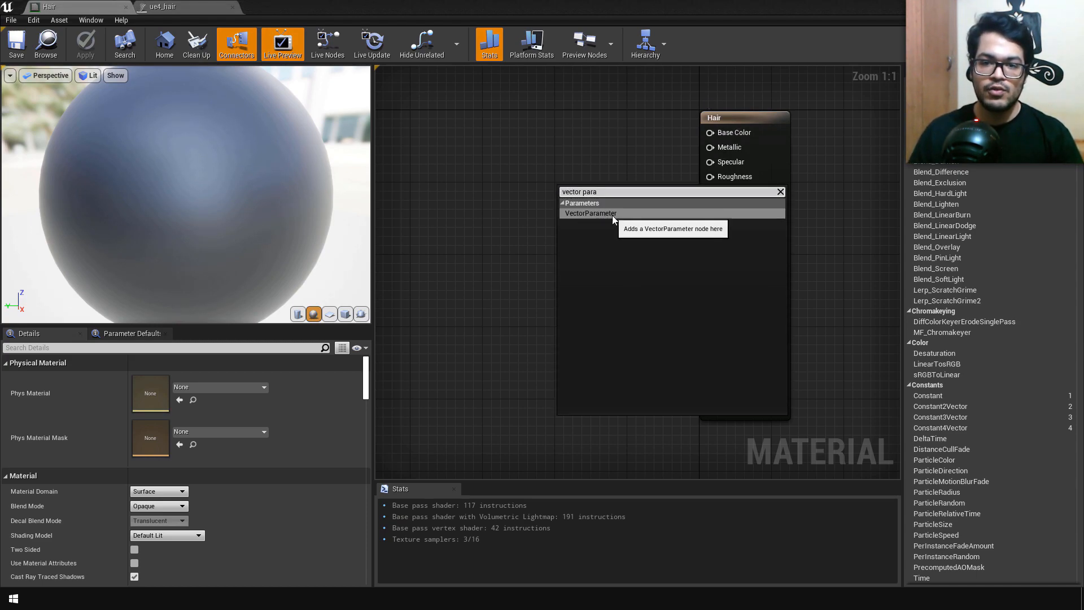
click(612, 216)
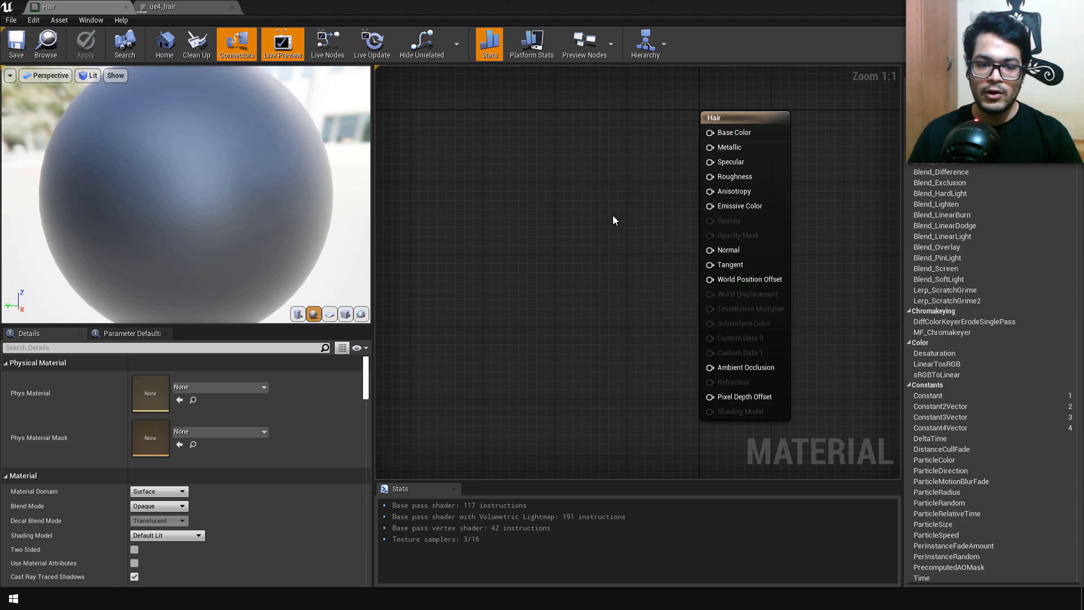
drag(627, 215, 710, 132)
Step: Reposition the vector parameter node and set its default colour to bright blue with R 0, G 0.478937, B 1
drag(638, 213, 609, 176)
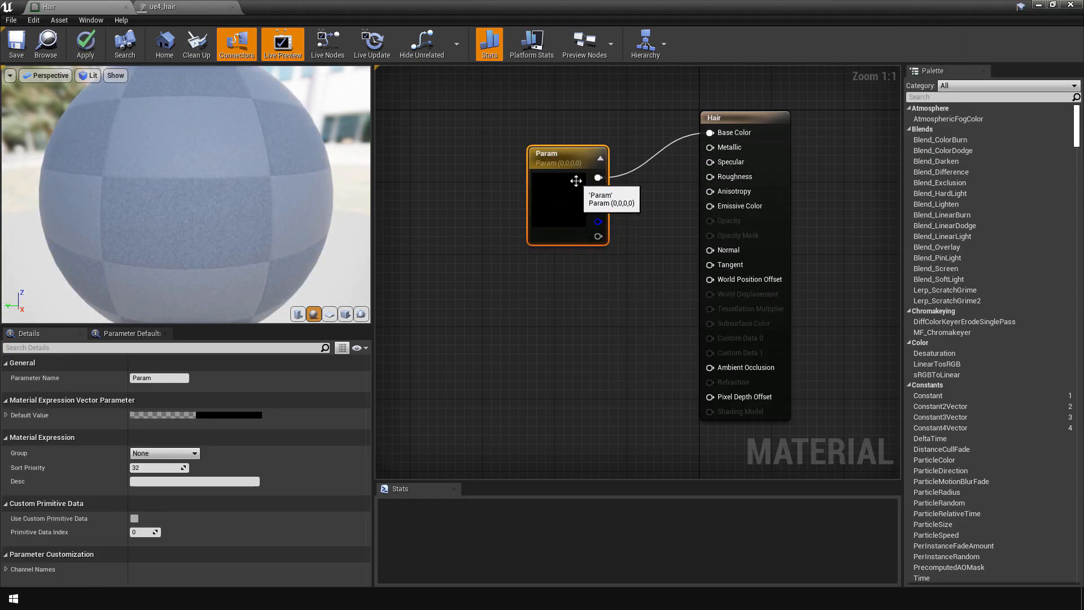
click(229, 417)
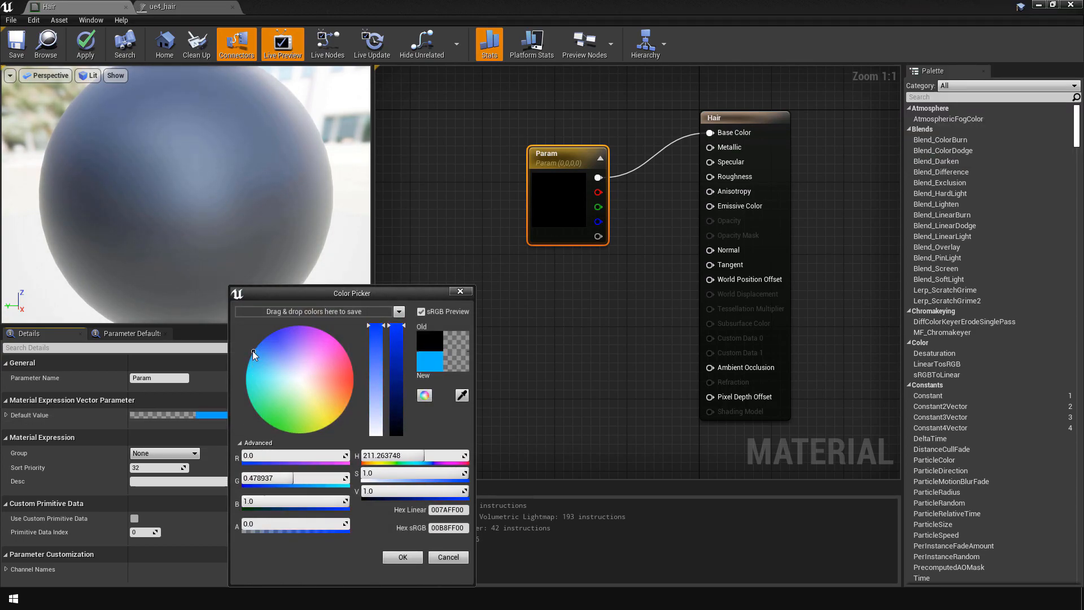
click(400, 558)
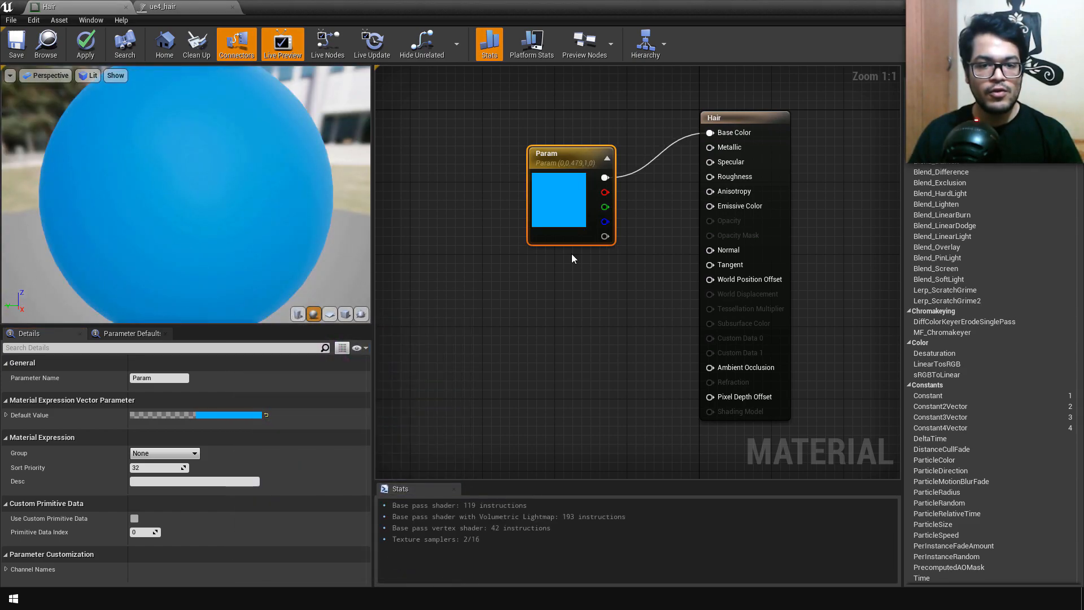
Step: Set the material's shading model to Hair and enable its Used with Hair Strands option
click(752, 118)
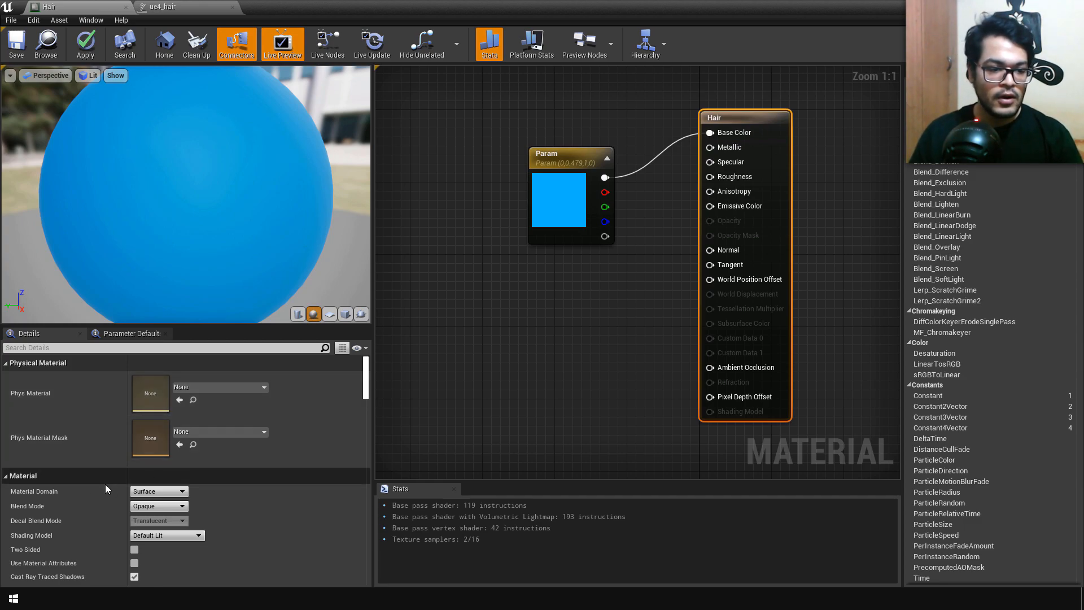
click(142, 538)
click(141, 489)
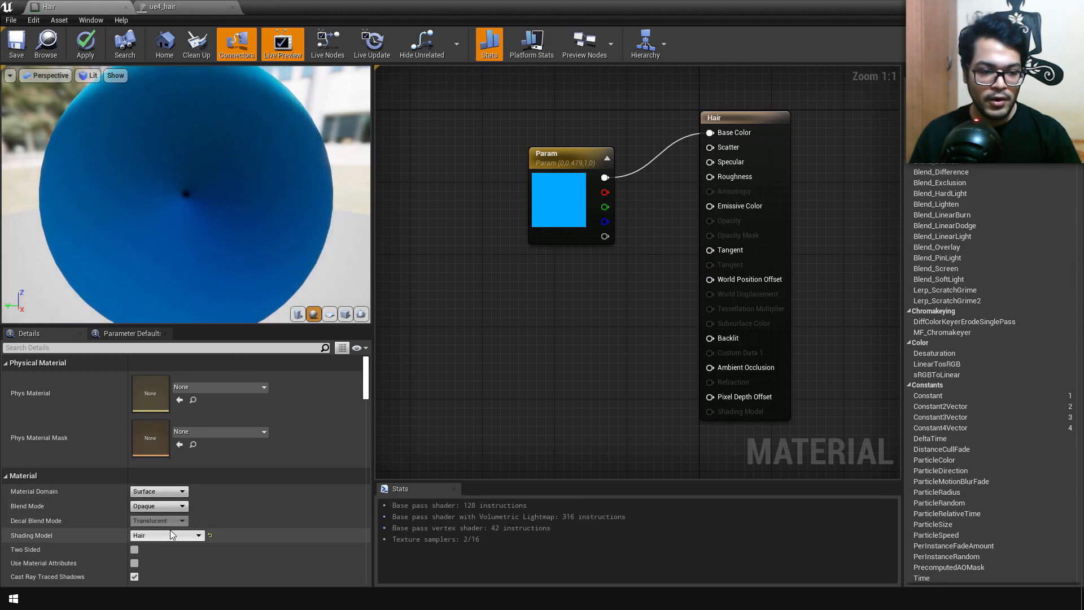
drag(366, 380, 364, 484)
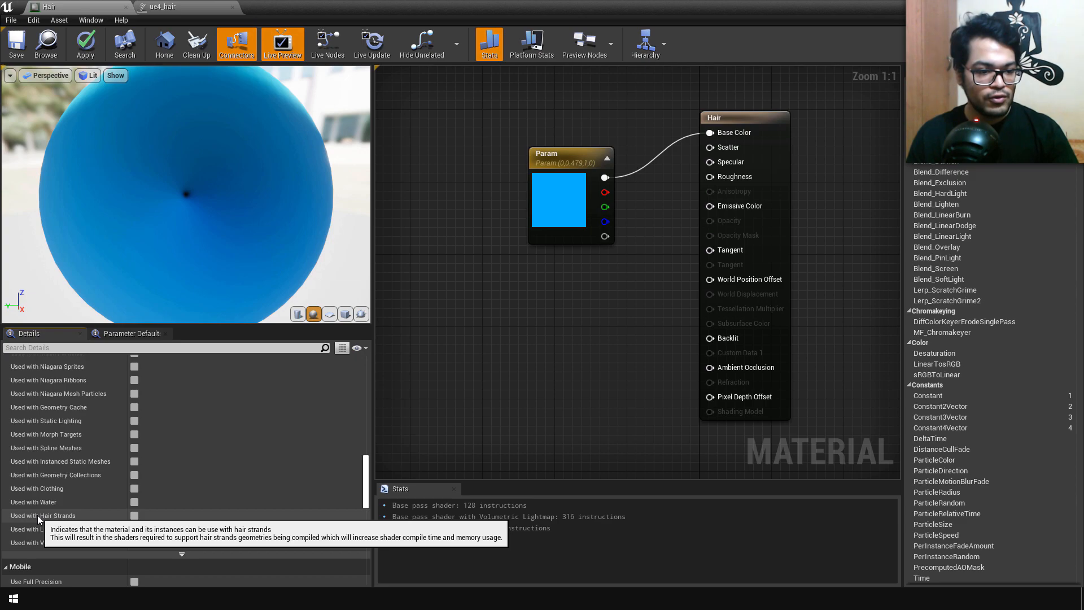
click(135, 516)
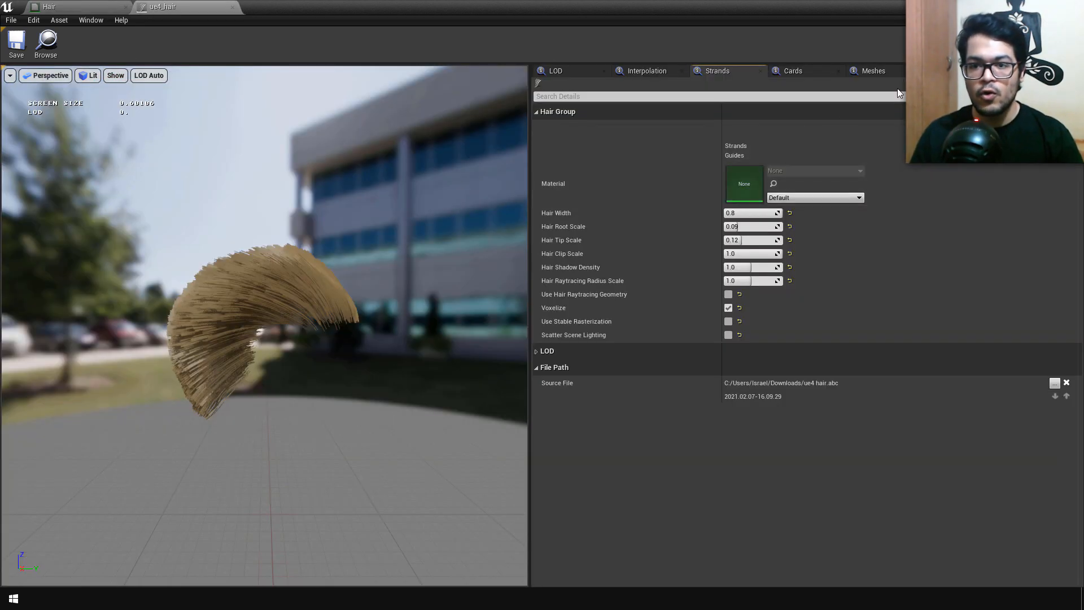
Step: Add a material slot to the ue4_hair groom, assign the Hair material to it, and inspect the preview
click(953, 71)
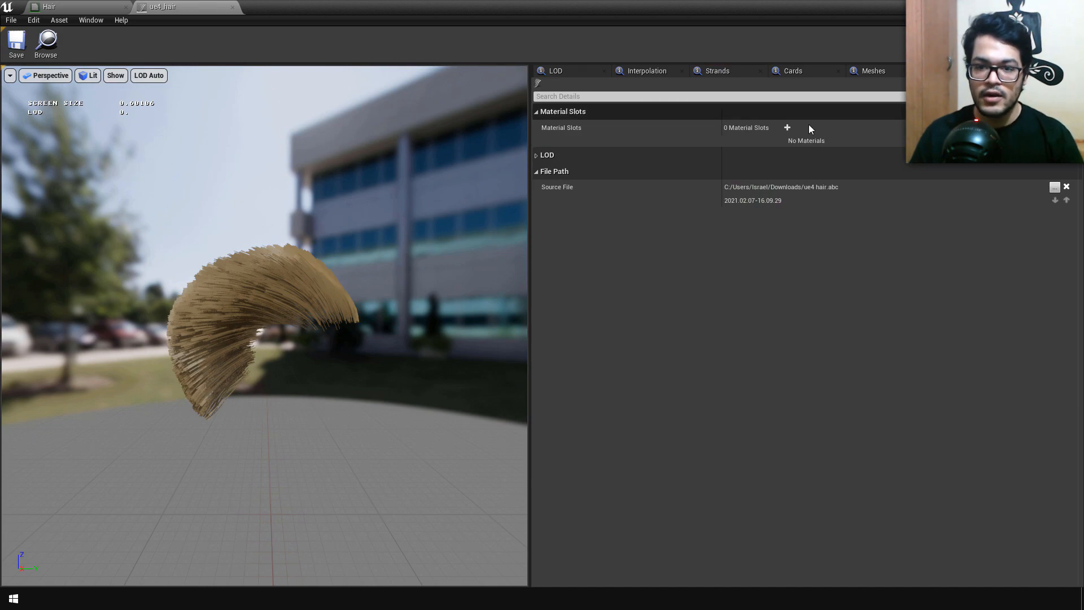
click(790, 128)
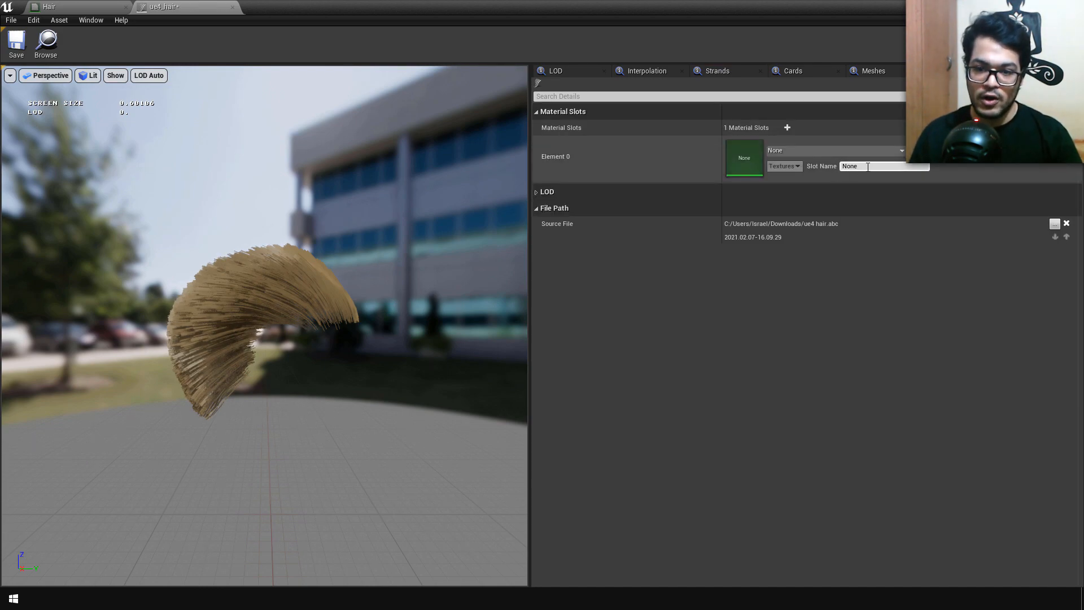
click(786, 152)
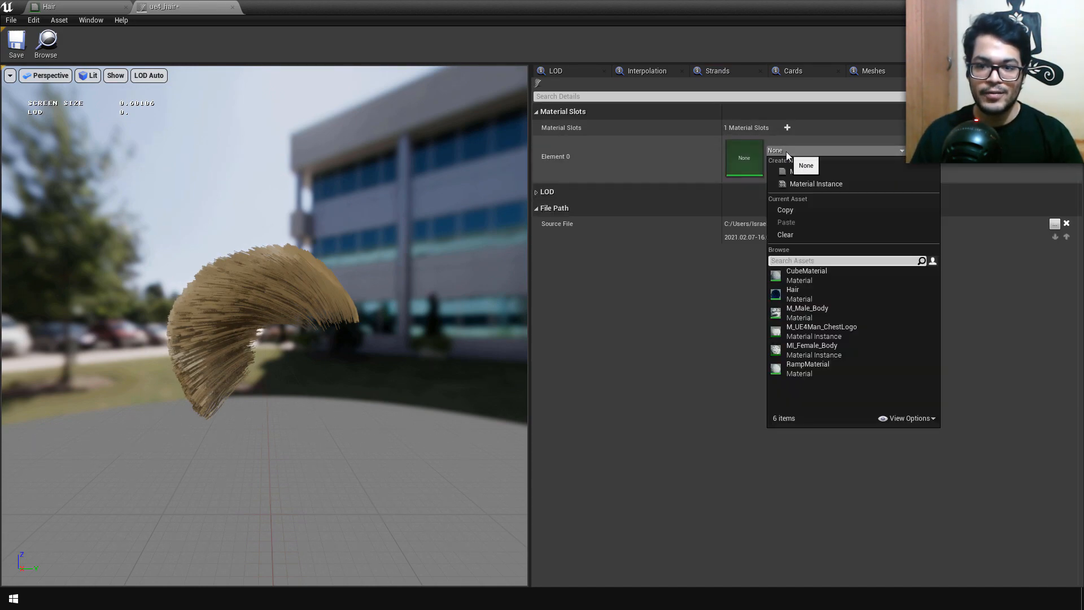
click(795, 290)
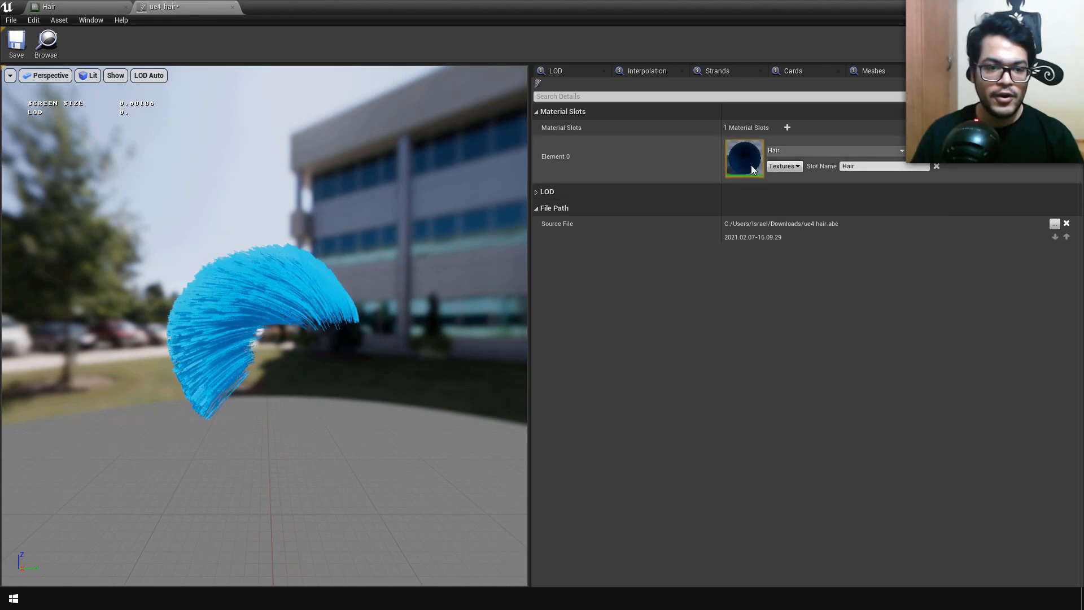
drag(282, 339, 339, 384)
mouse_move(323, 324)
mouse_down()
mouse_move(407, 316)
mouse_move(323, 325)
mouse_up()
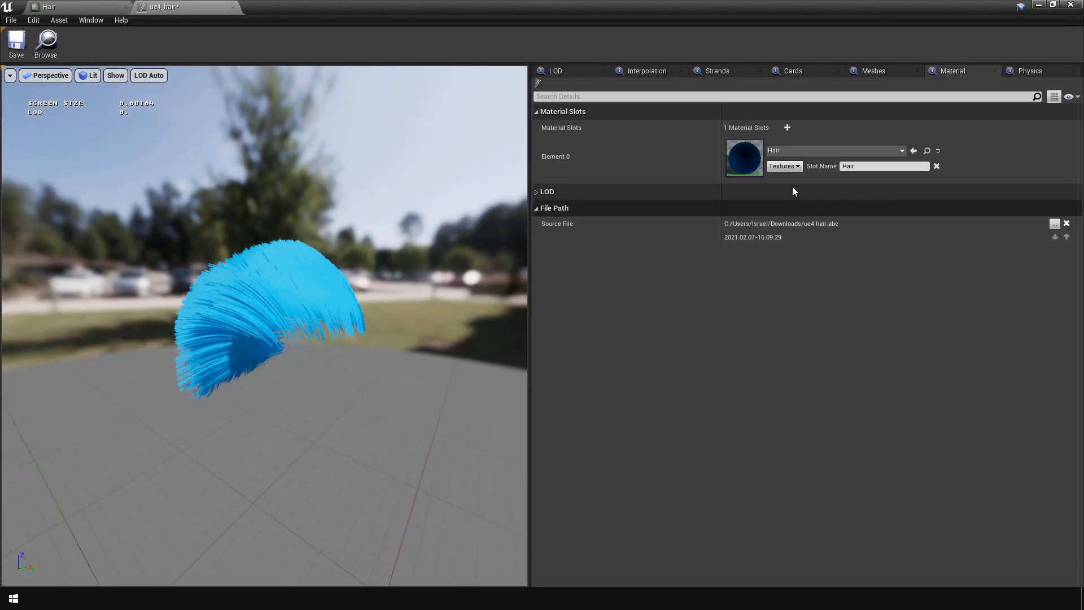
Step: Set the strands hair group's material to the 0 - Hair slot
click(712, 71)
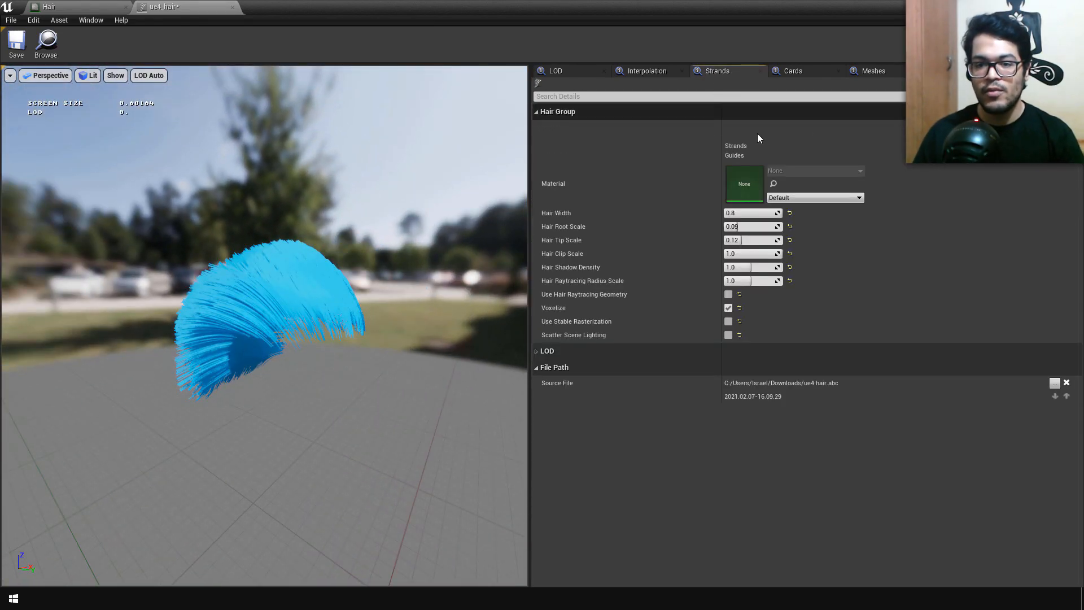
click(781, 199)
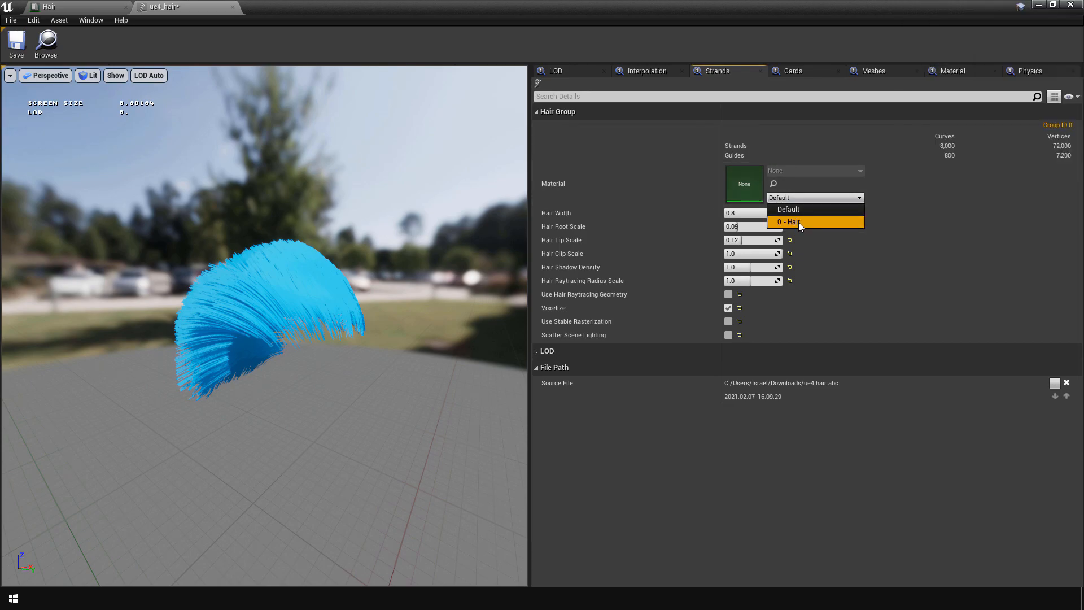
click(798, 221)
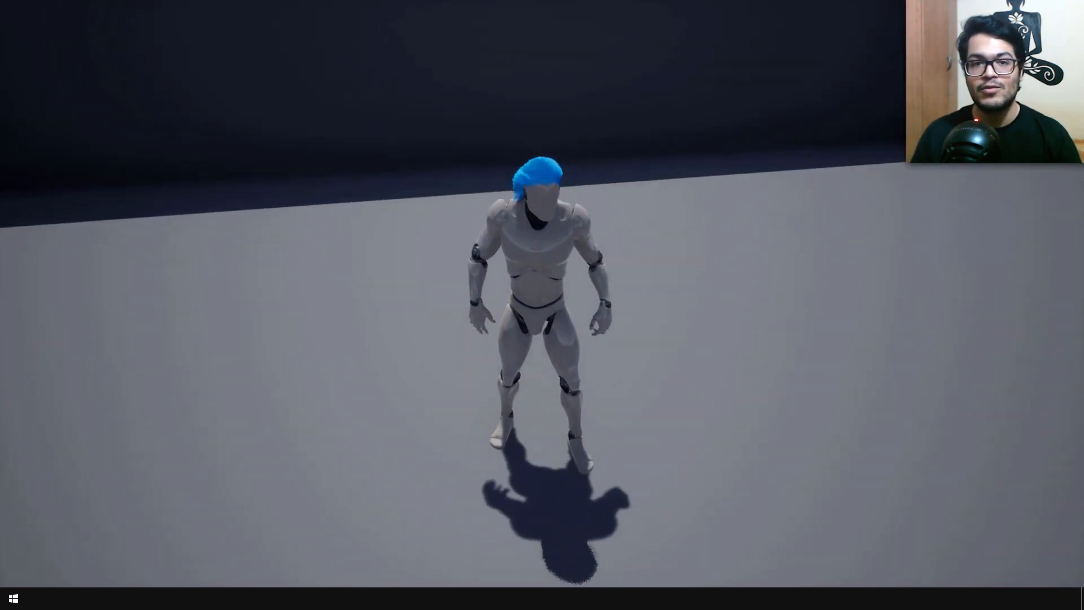
Step: Run the character around the level in full-screen play to examine the coloured hair in motion
key(s)
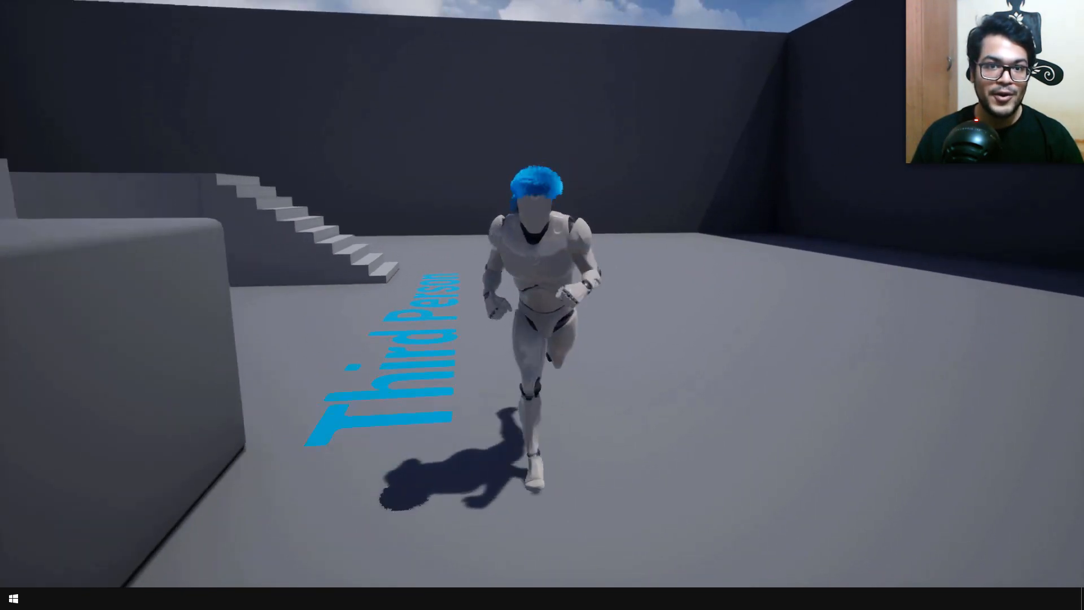
key(w)
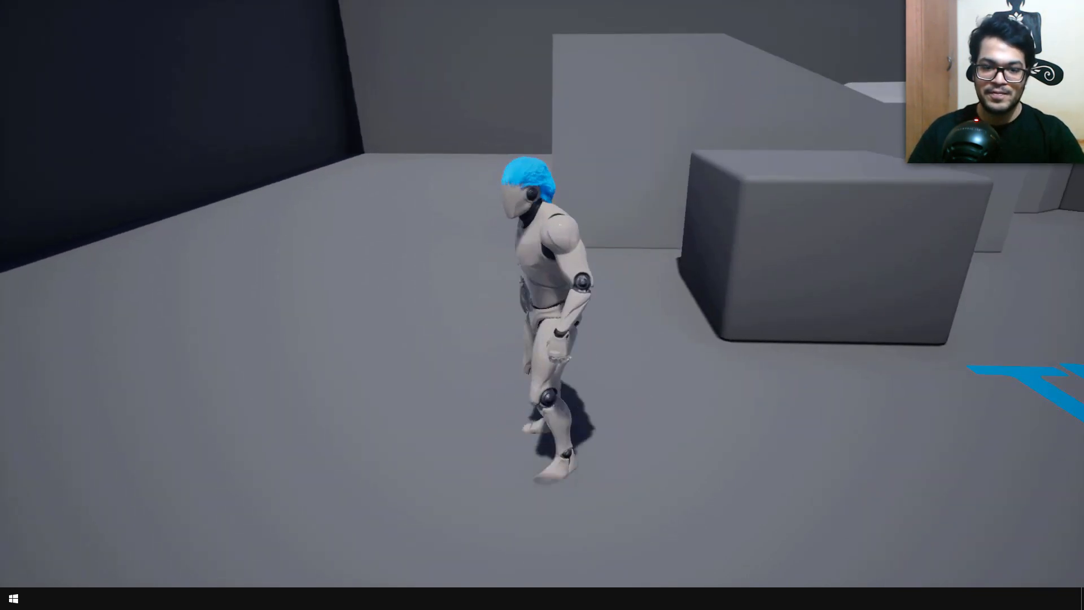
key(s)
key(d)
key(s)
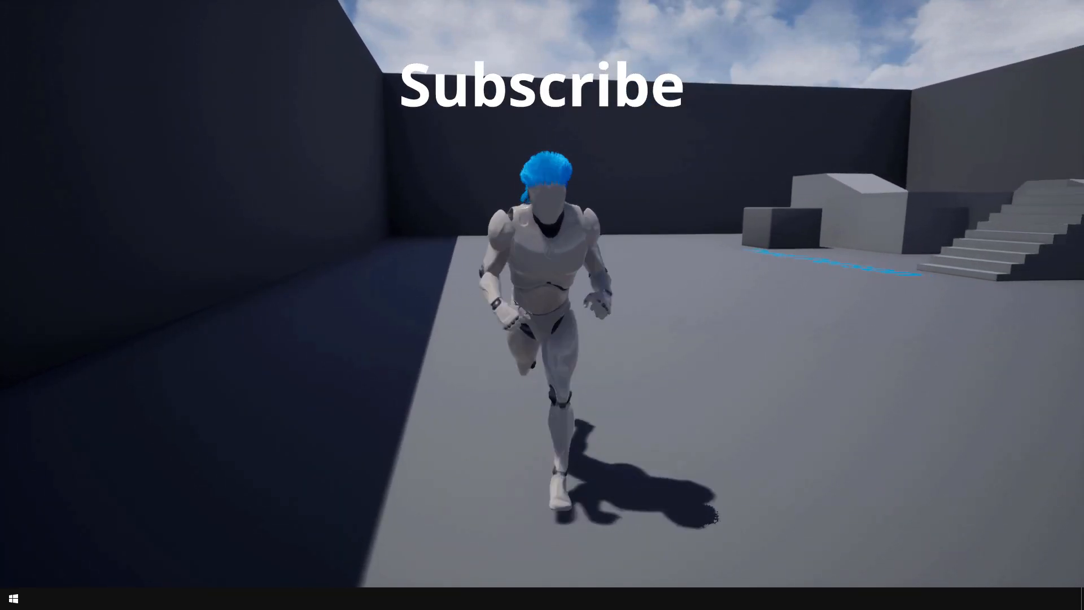
key(s)
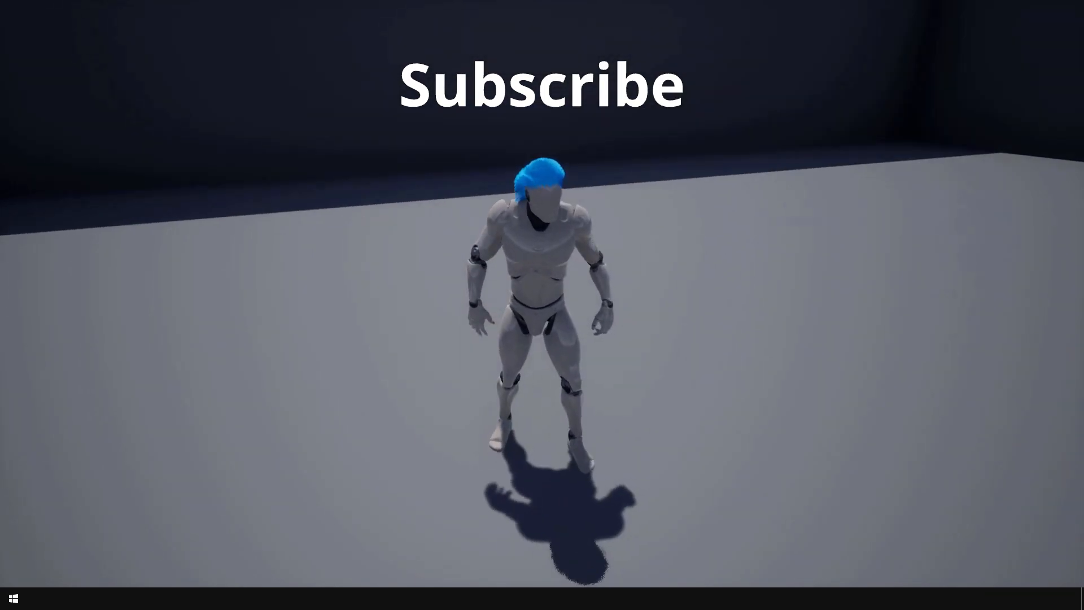
key(s)
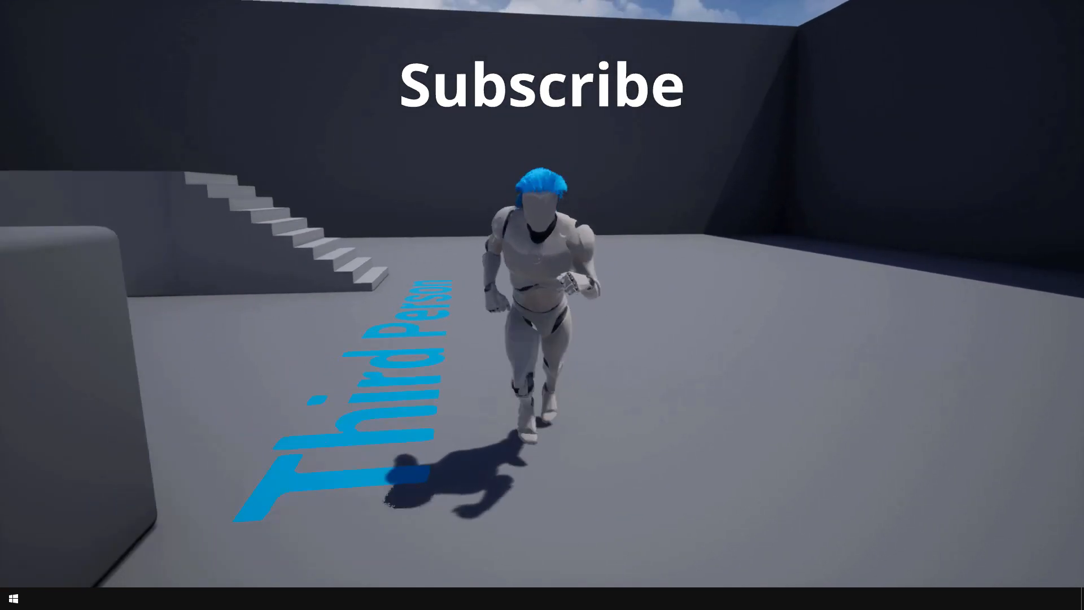